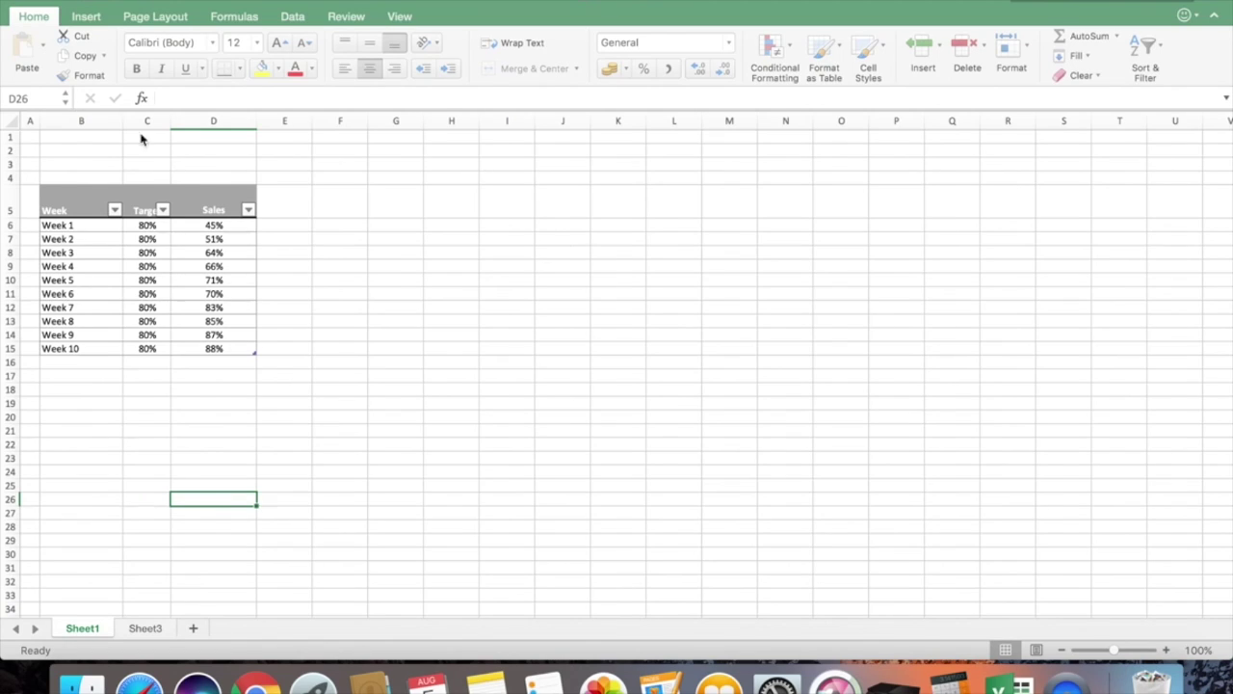
Step: Examine the Week, Target and Sales columns of the data table on Sheet1
left_click(83, 122)
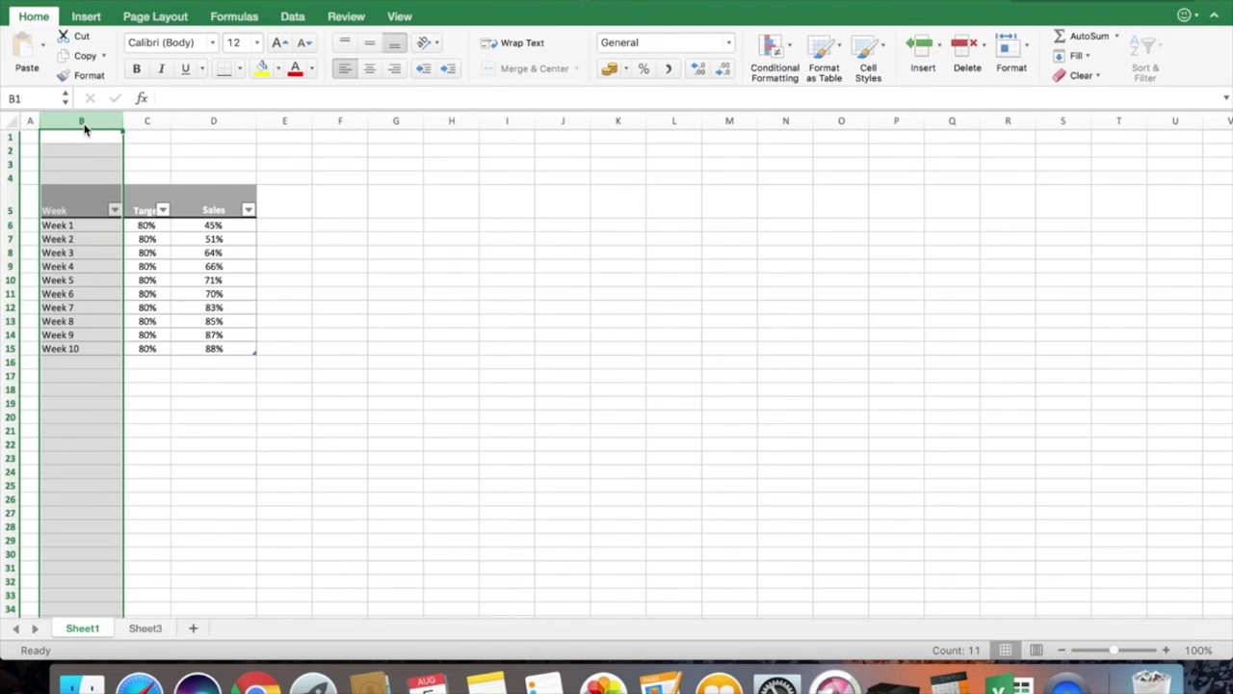
left_click(147, 122)
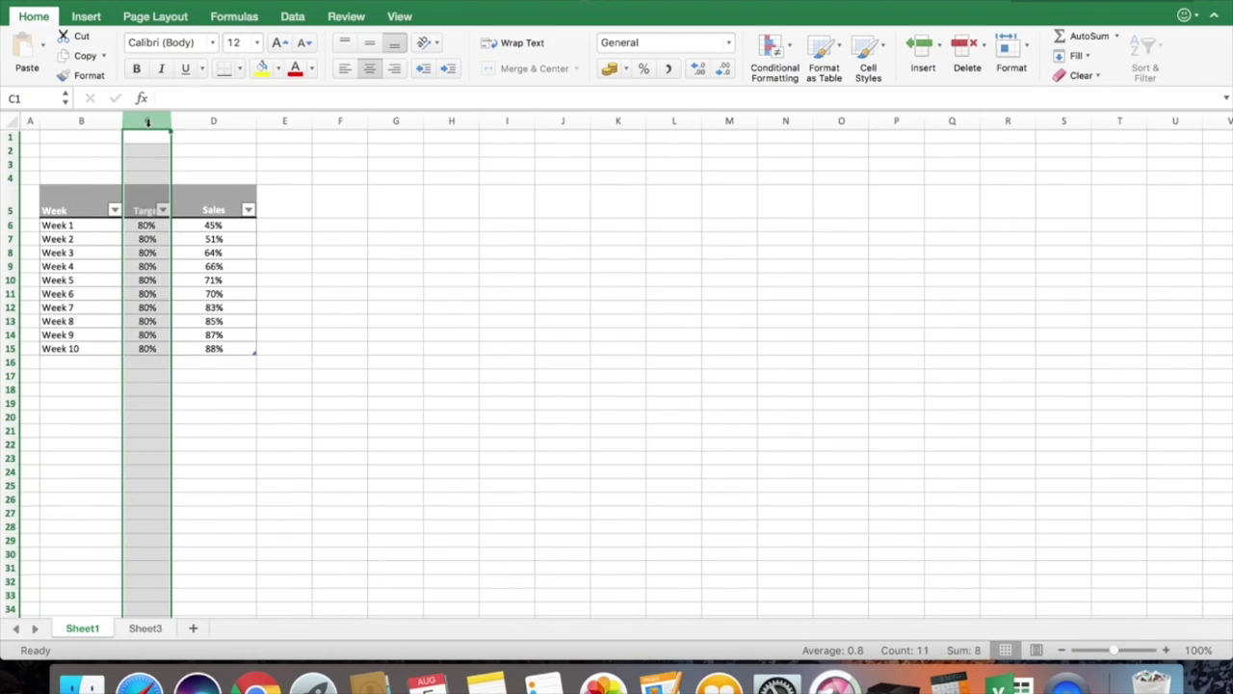
left_click(201, 120)
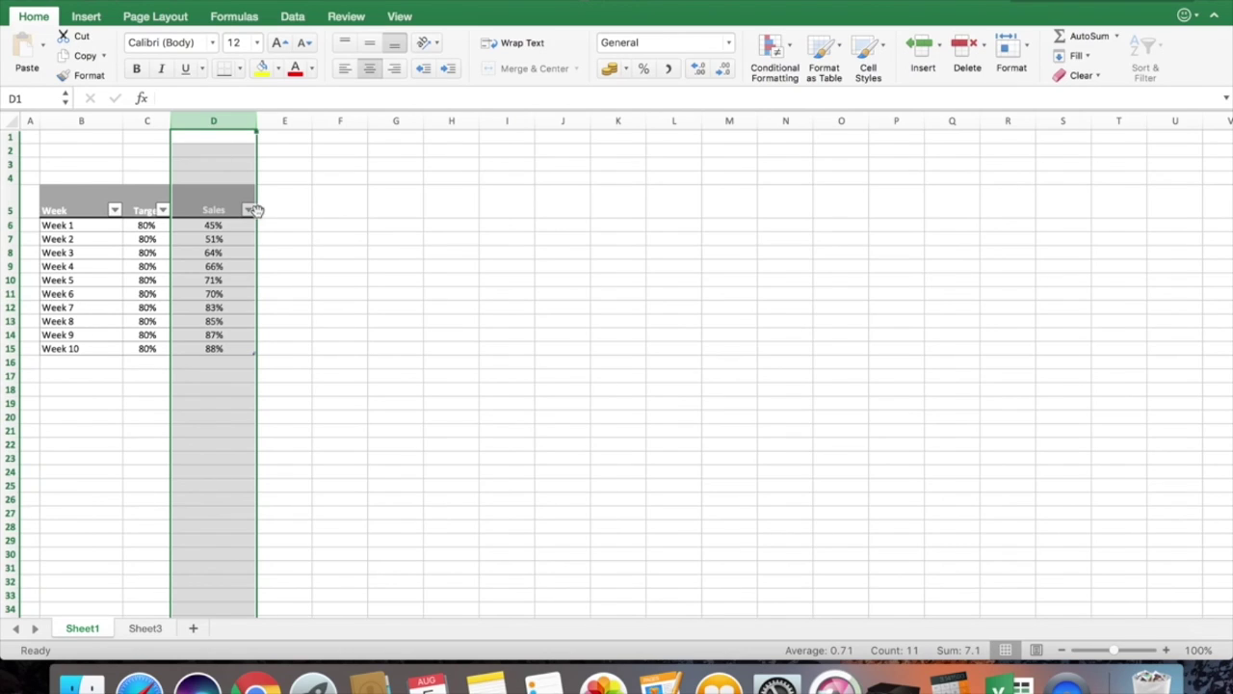
left_click(344, 254)
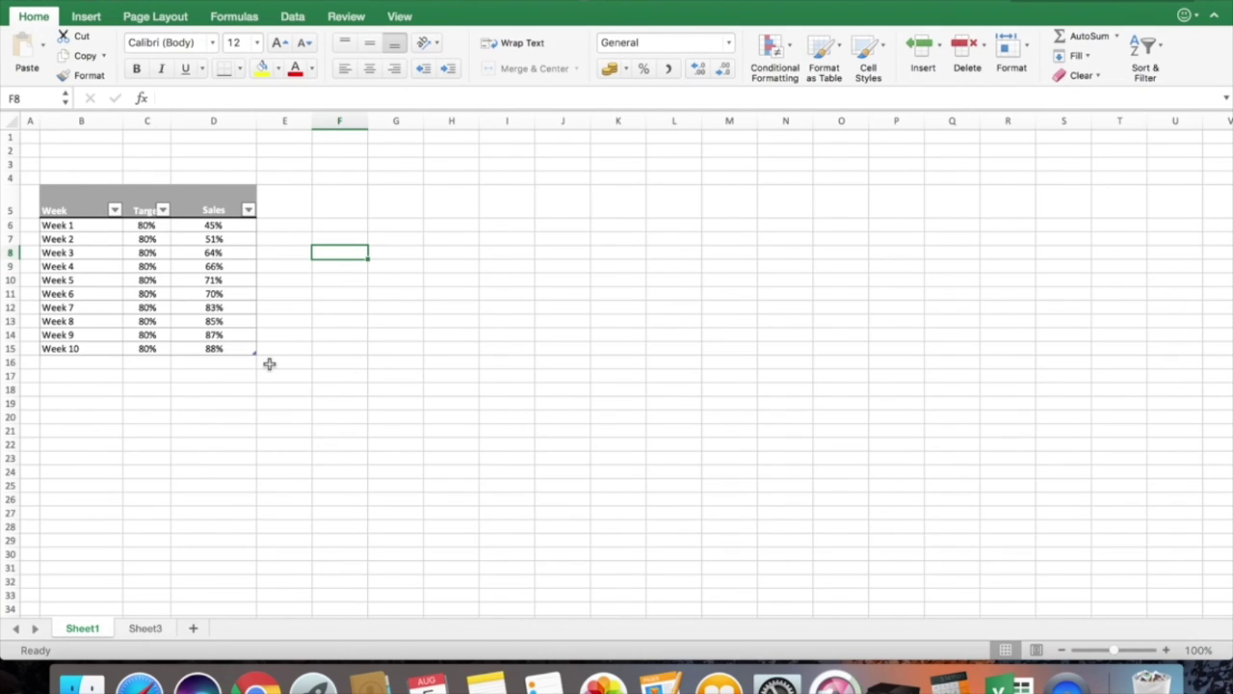
Step: Examine the two finished example charts on Sheet3, then return to the data on Sheet1
left_click(146, 628)
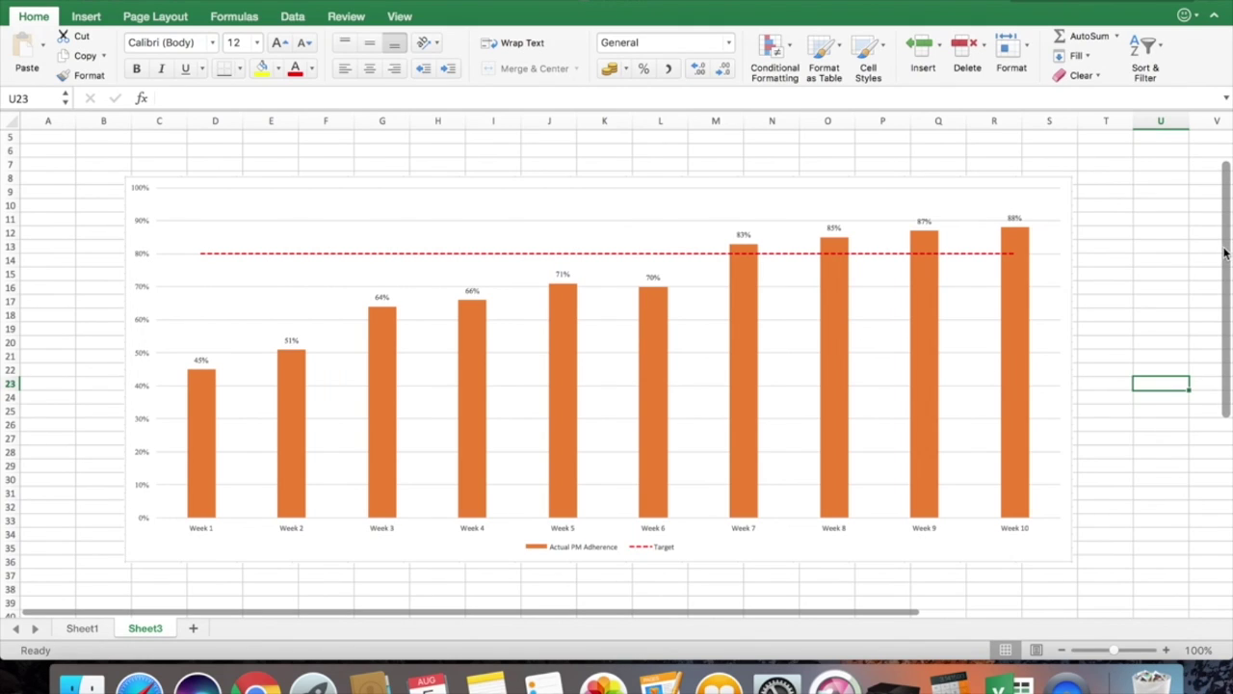
left_click_drag(1225, 253, 1225, 463)
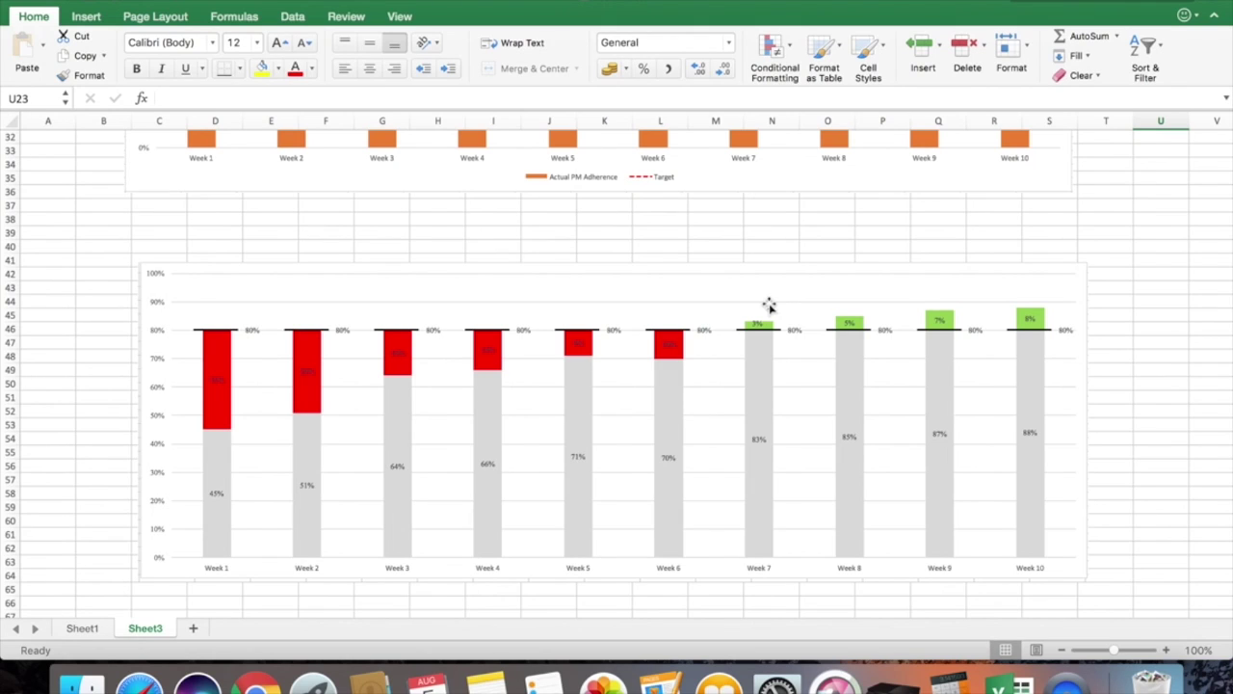
left_click_drag(1228, 453, 1230, 286)
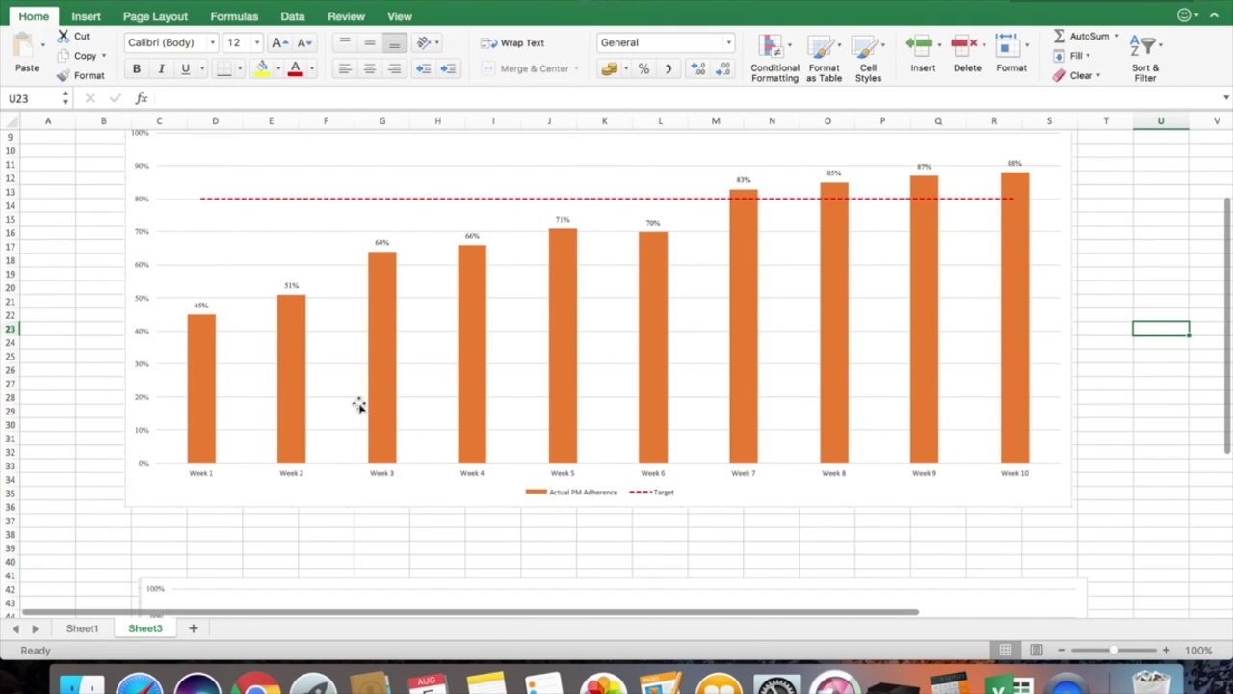
left_click(82, 628)
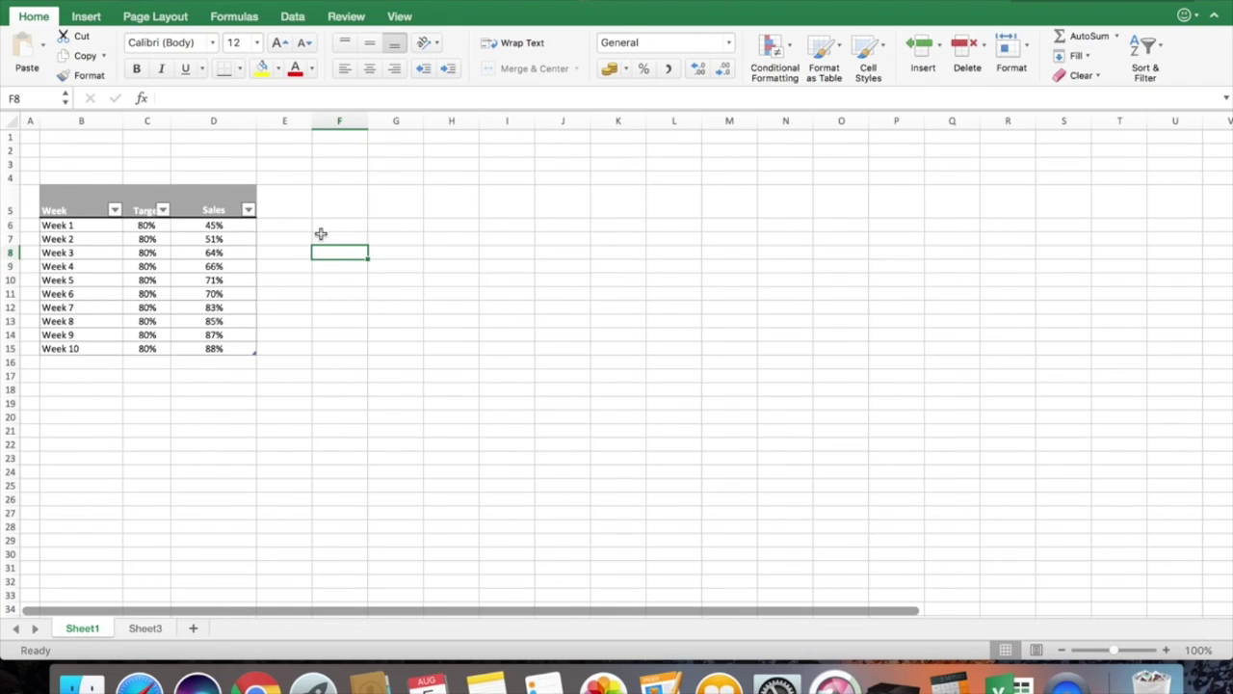
Step: Insert a Clustered Column chart from the Week and Target data in B5:C15
left_click(58, 206)
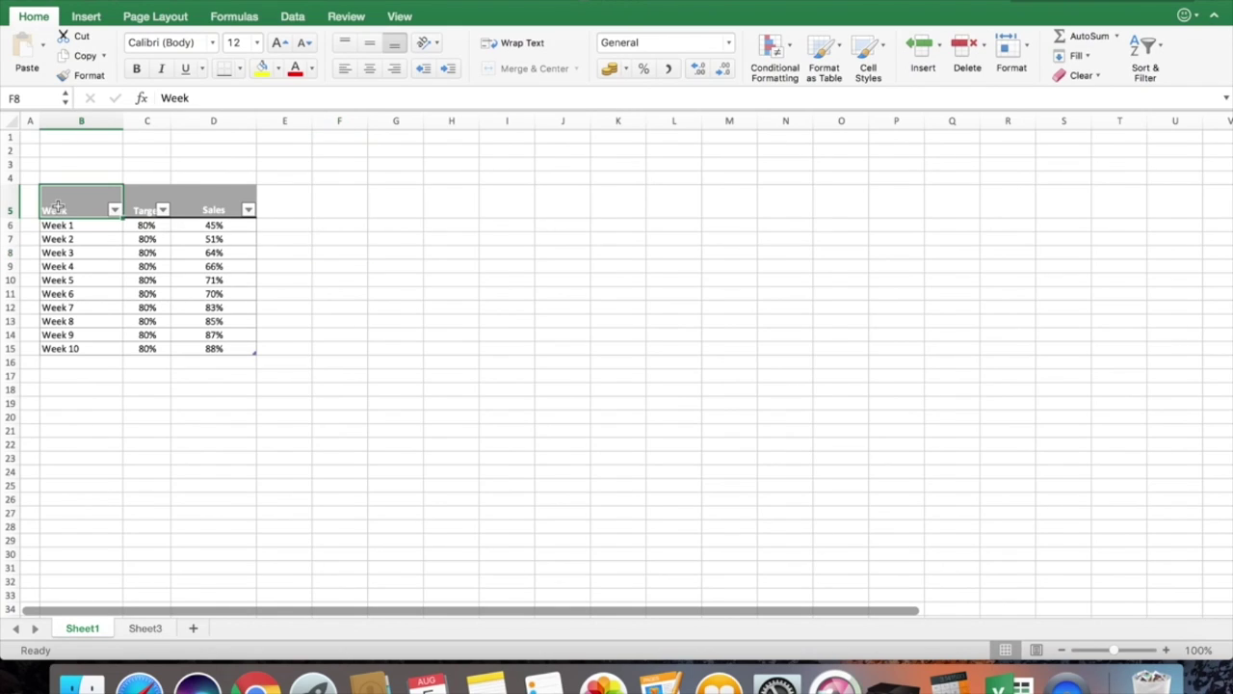
left_click_drag(96, 203, 127, 345)
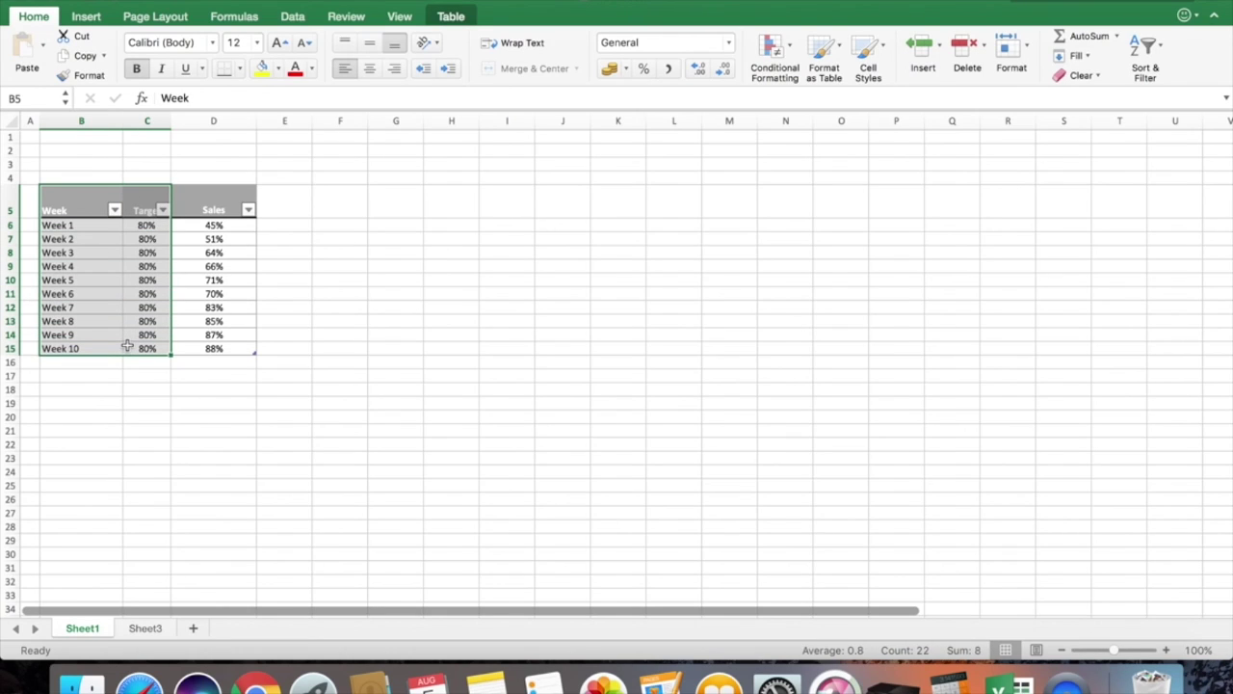
left_click(94, 18)
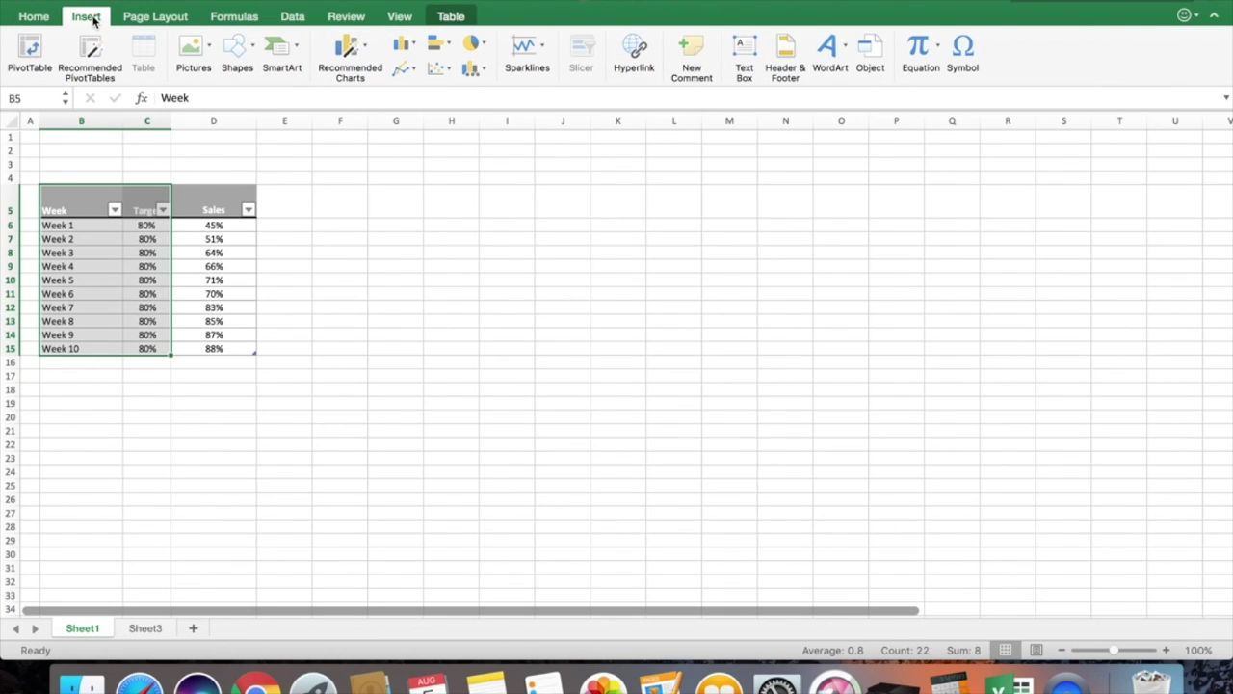
left_click(402, 44)
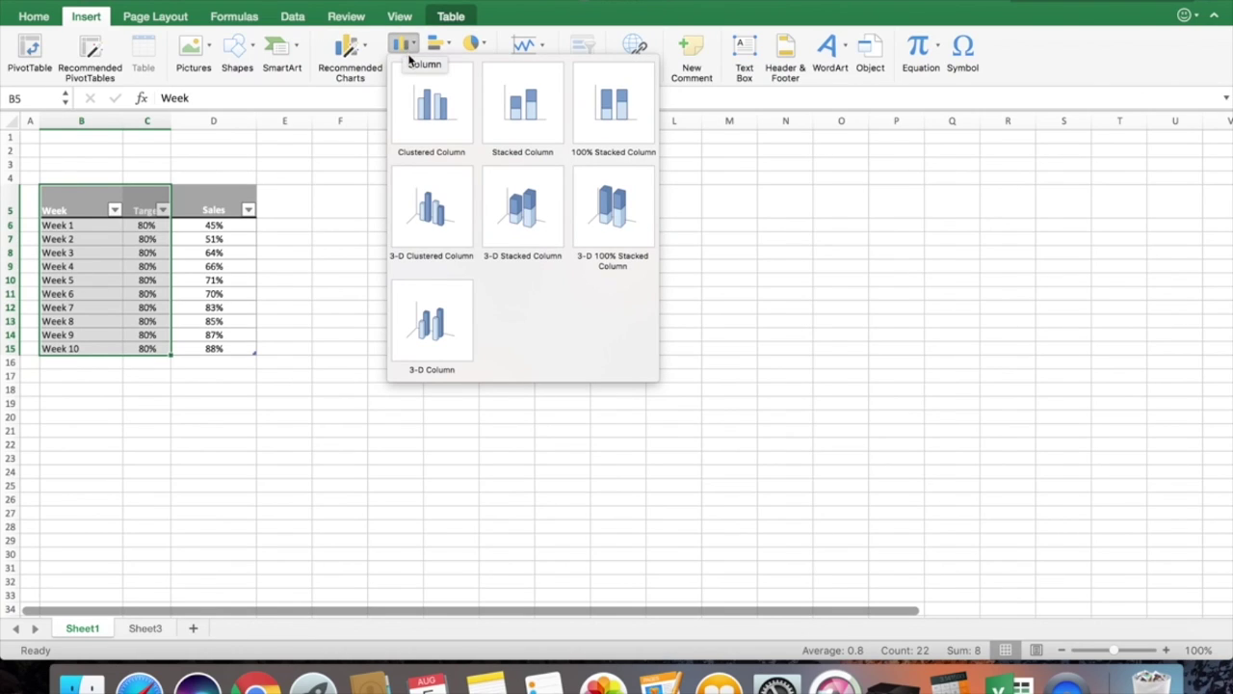
left_click(431, 101)
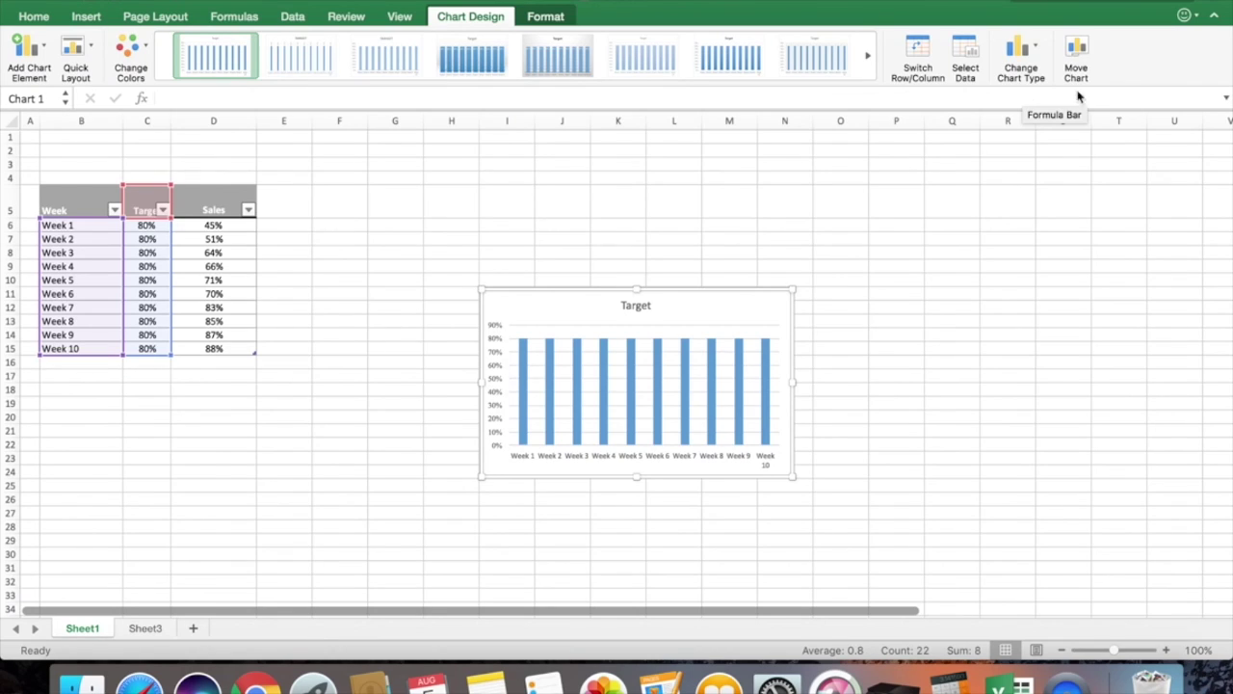
Step: Enlarge the Target chart beside the table to span roughly columns G to T and rows 2 to 30
left_click_drag(789, 289, 1074, 143)
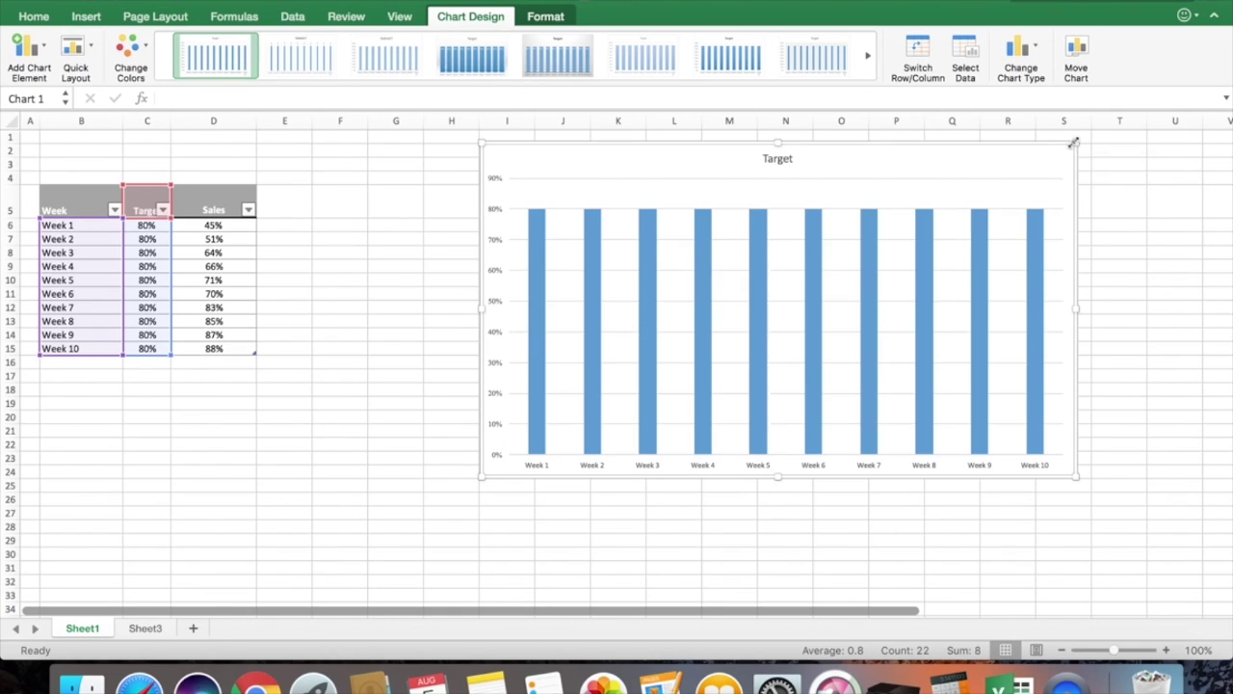
left_click_drag(481, 308, 301, 308)
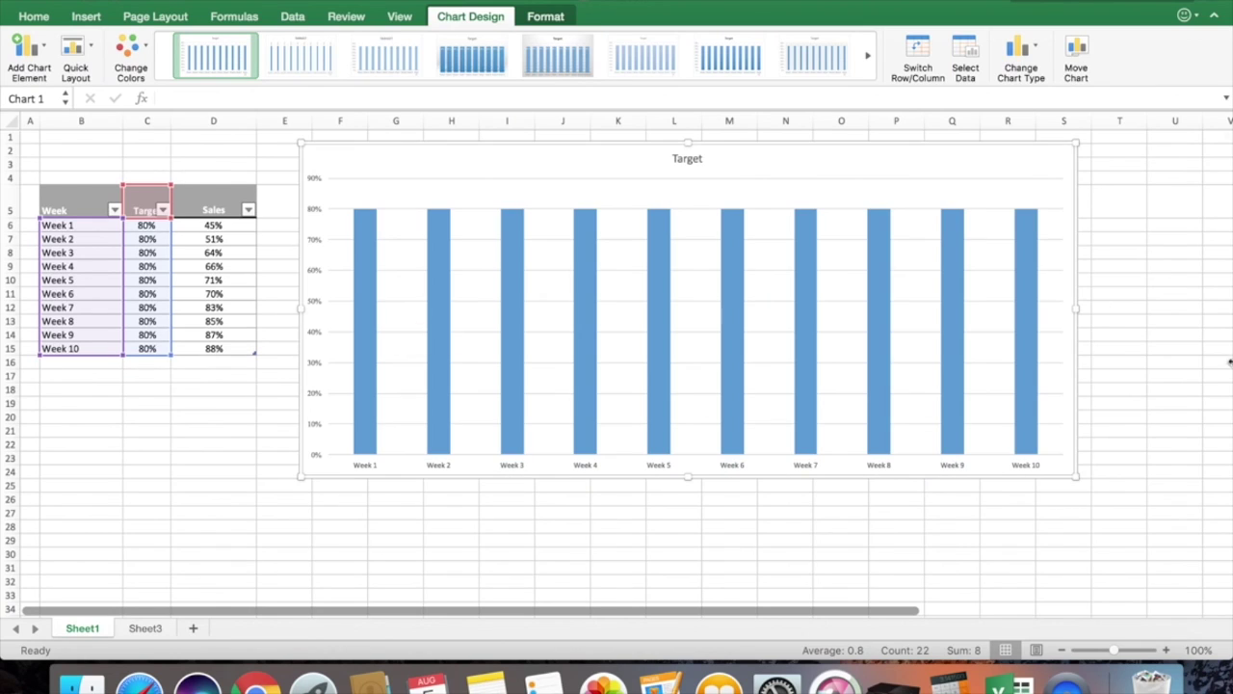
left_click_drag(1078, 308, 1166, 309)
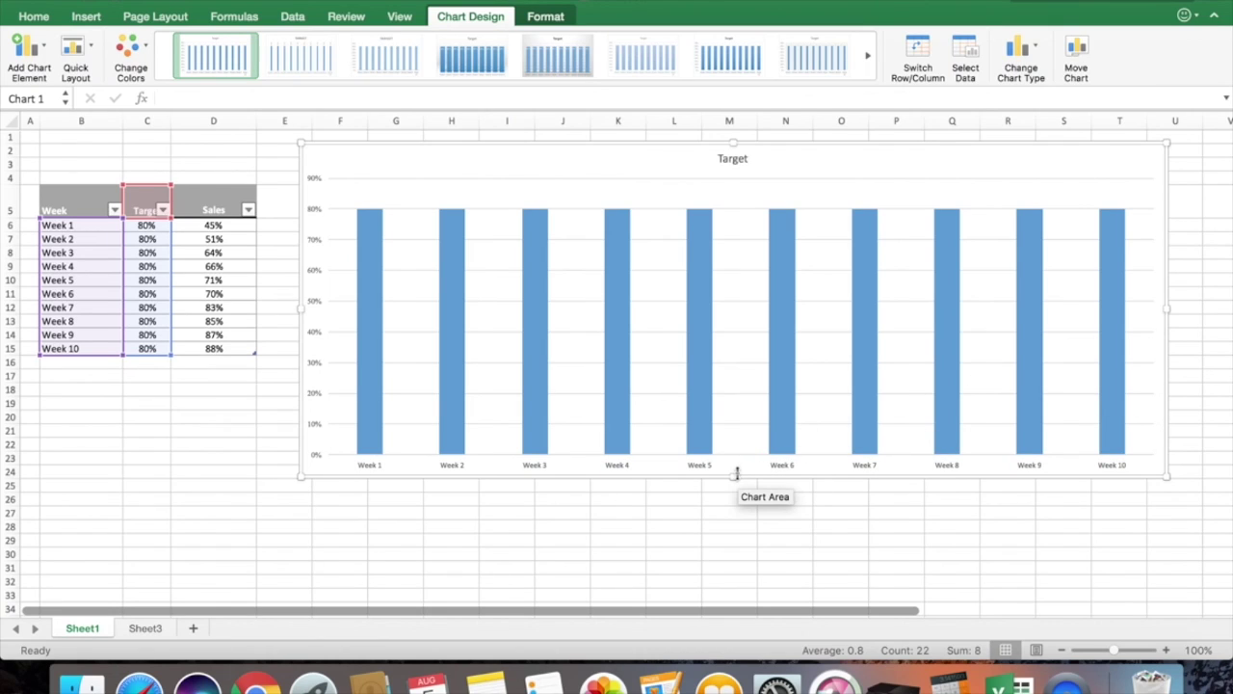
left_click_drag(736, 473, 747, 556)
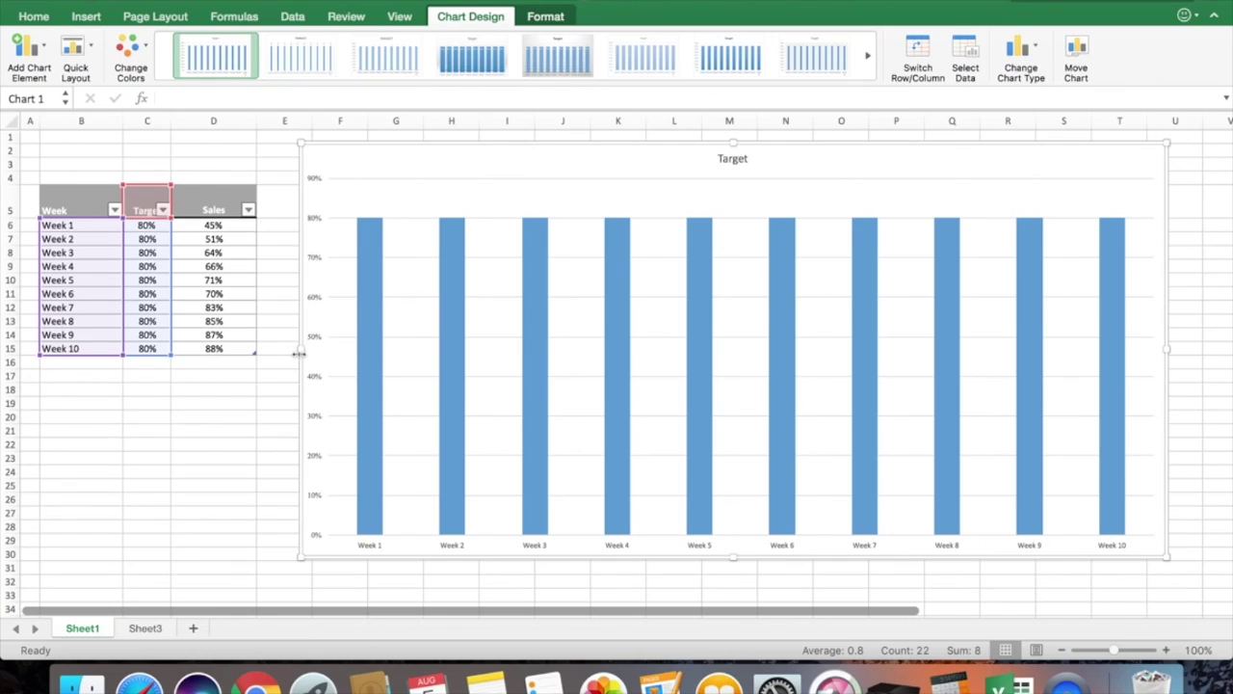
left_click_drag(299, 350, 398, 354)
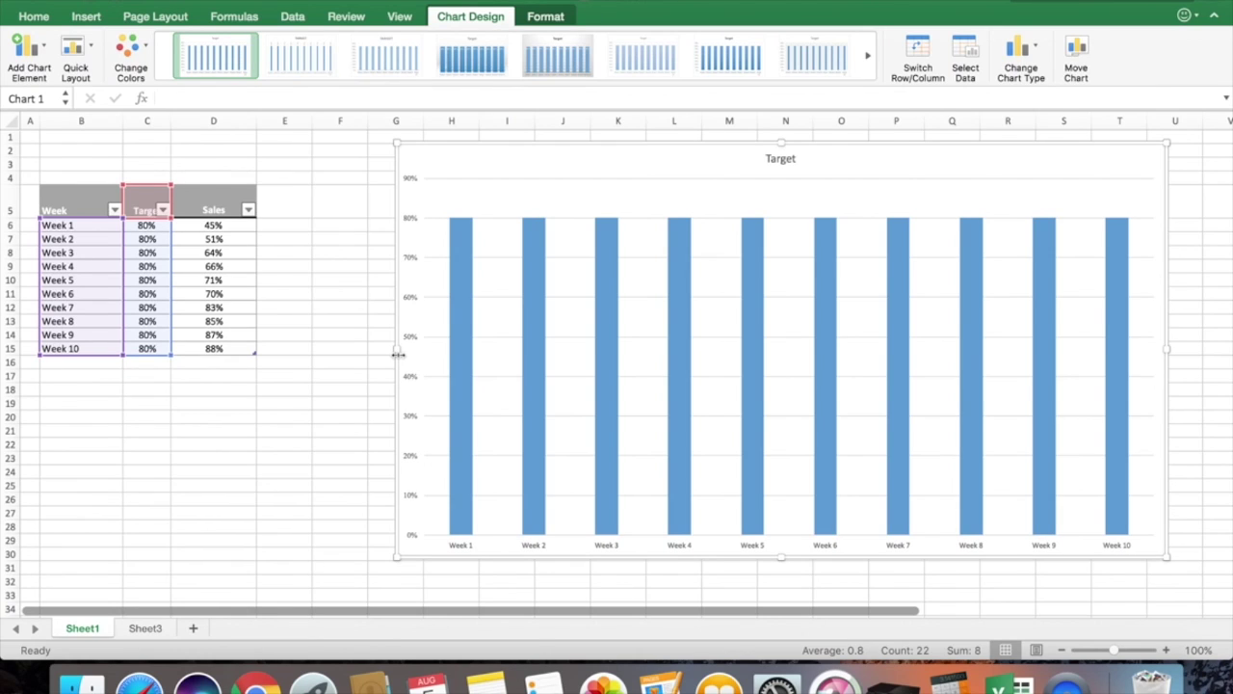
Step: Change the Target series' chart type from columns to a plain X Y Scatter with markers only
left_click(457, 345)
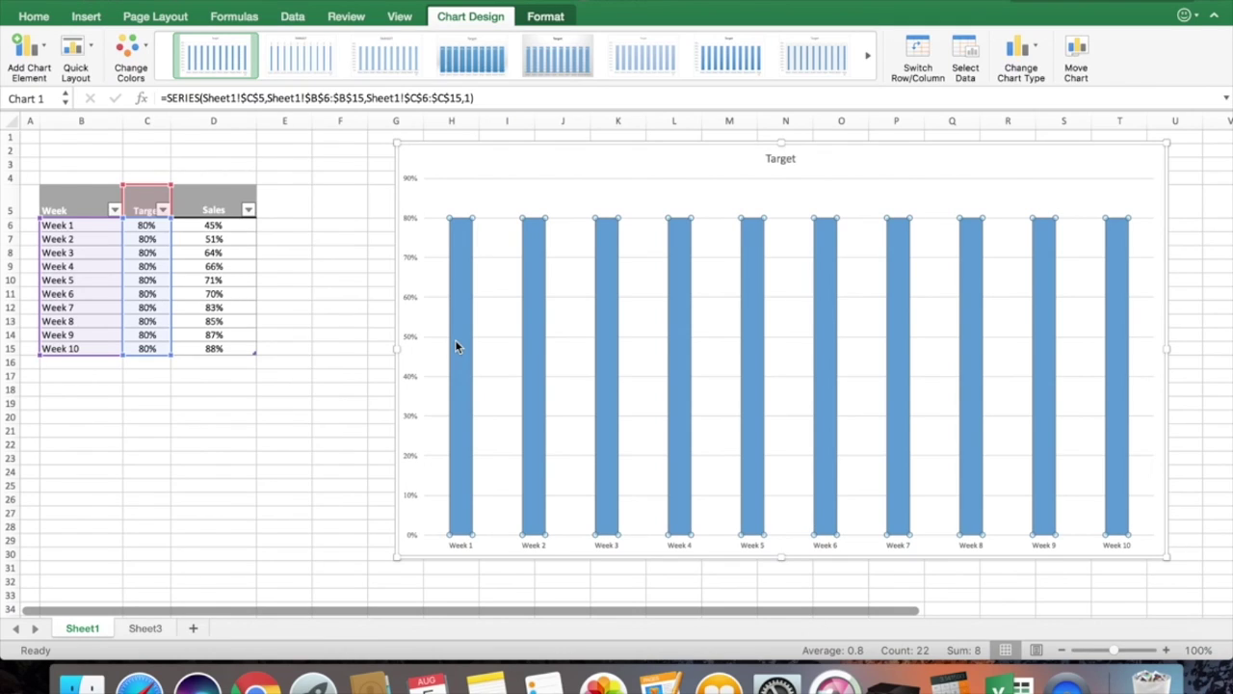
right_click(458, 347)
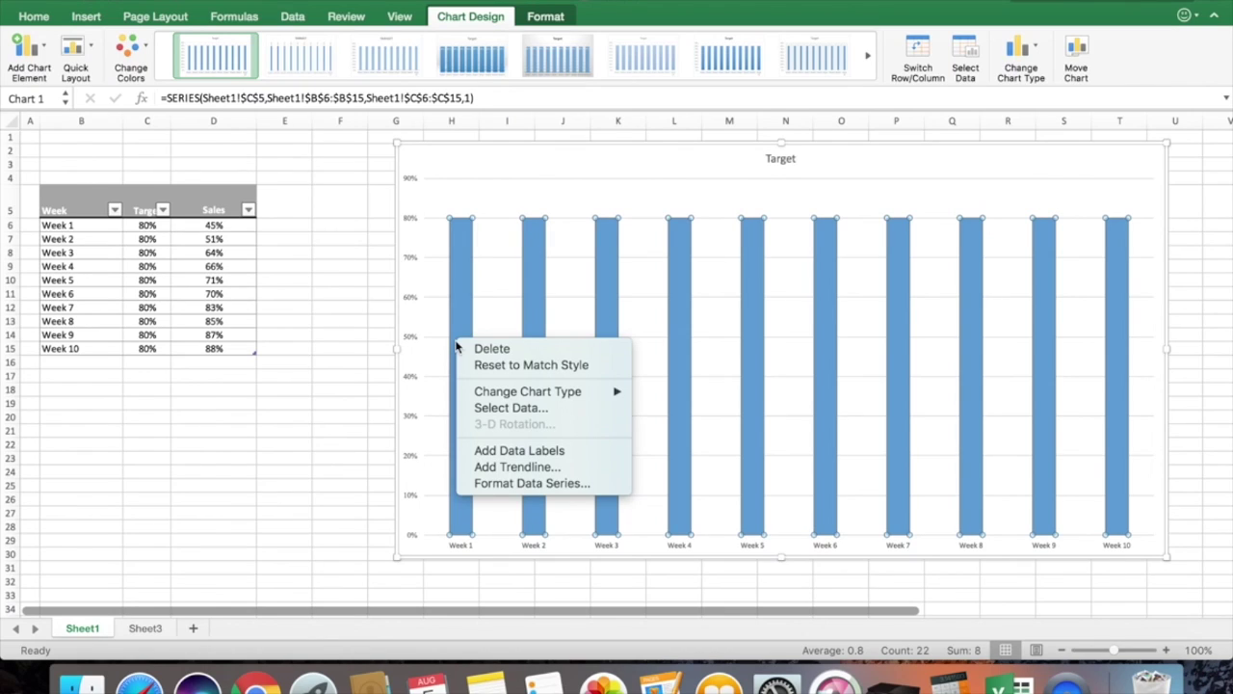
mouse_move(498, 394)
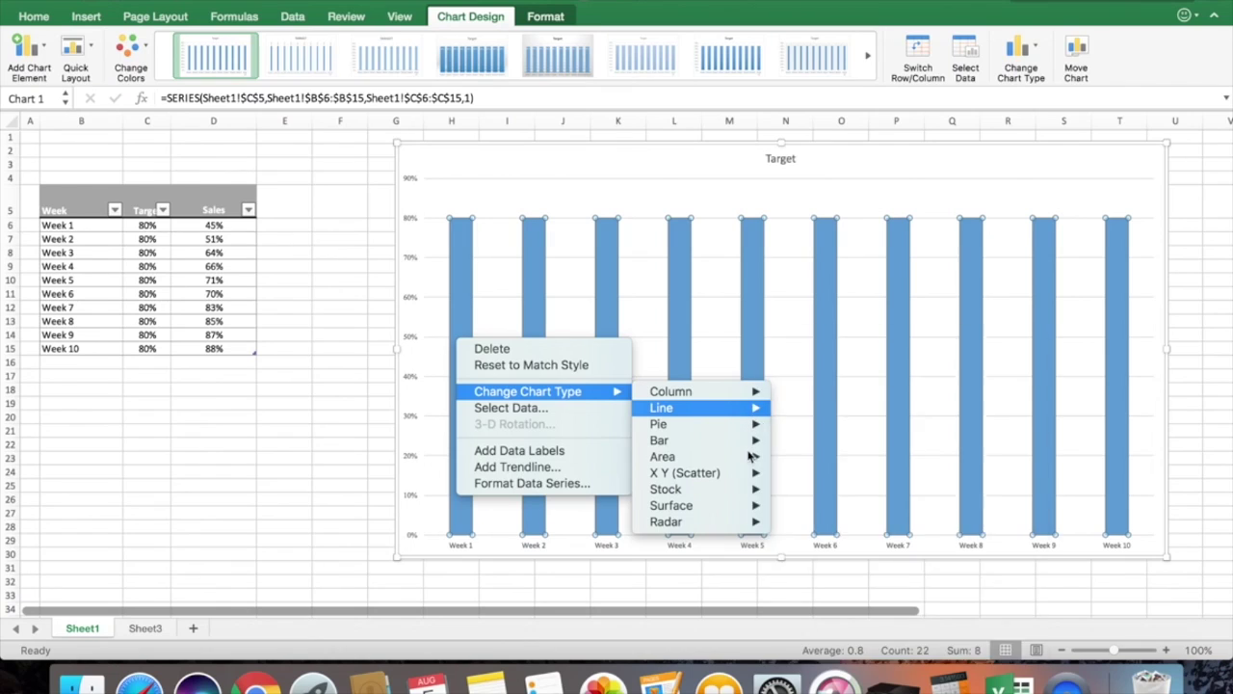
mouse_move(740, 473)
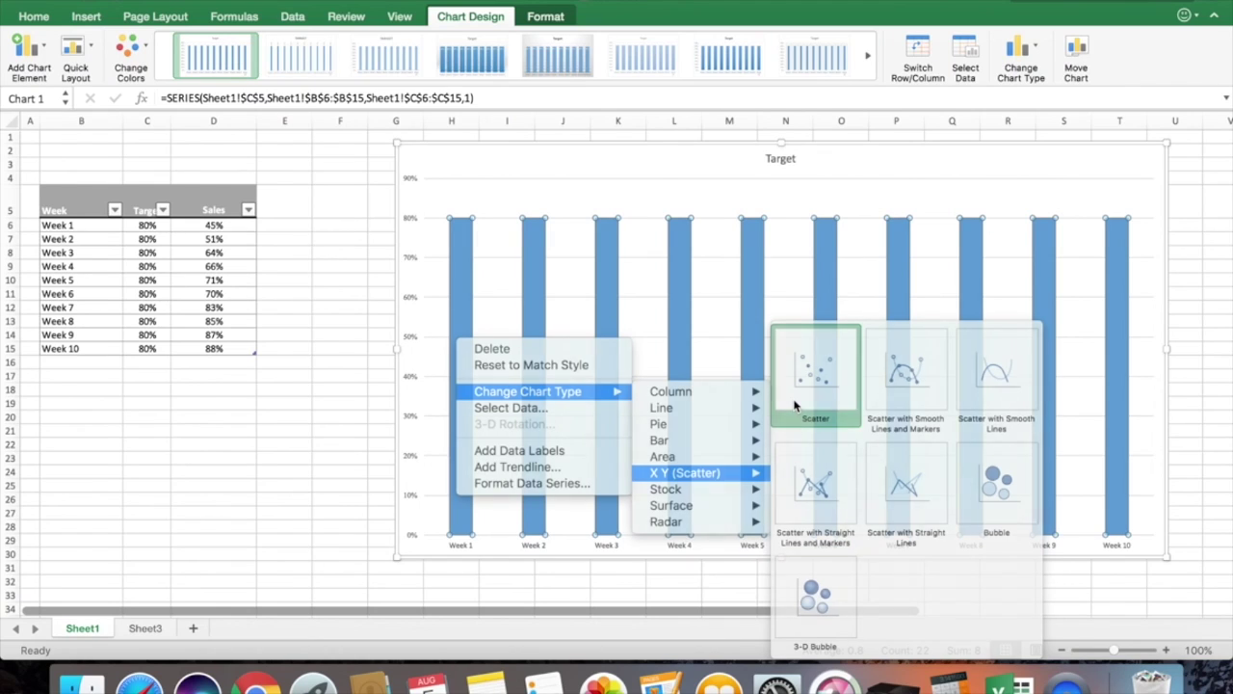
left_click(794, 403)
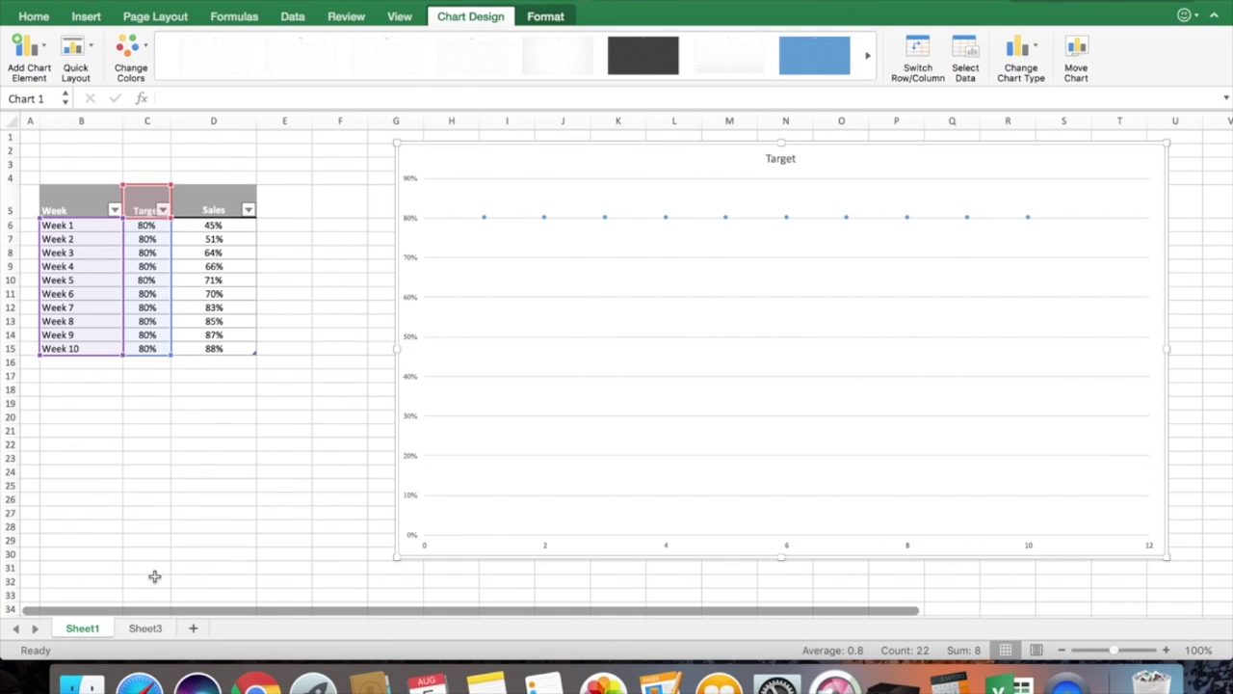
Step: Check the black target lines in the lower example chart on Sheet3, then go back to Sheet1
left_click(146, 629)
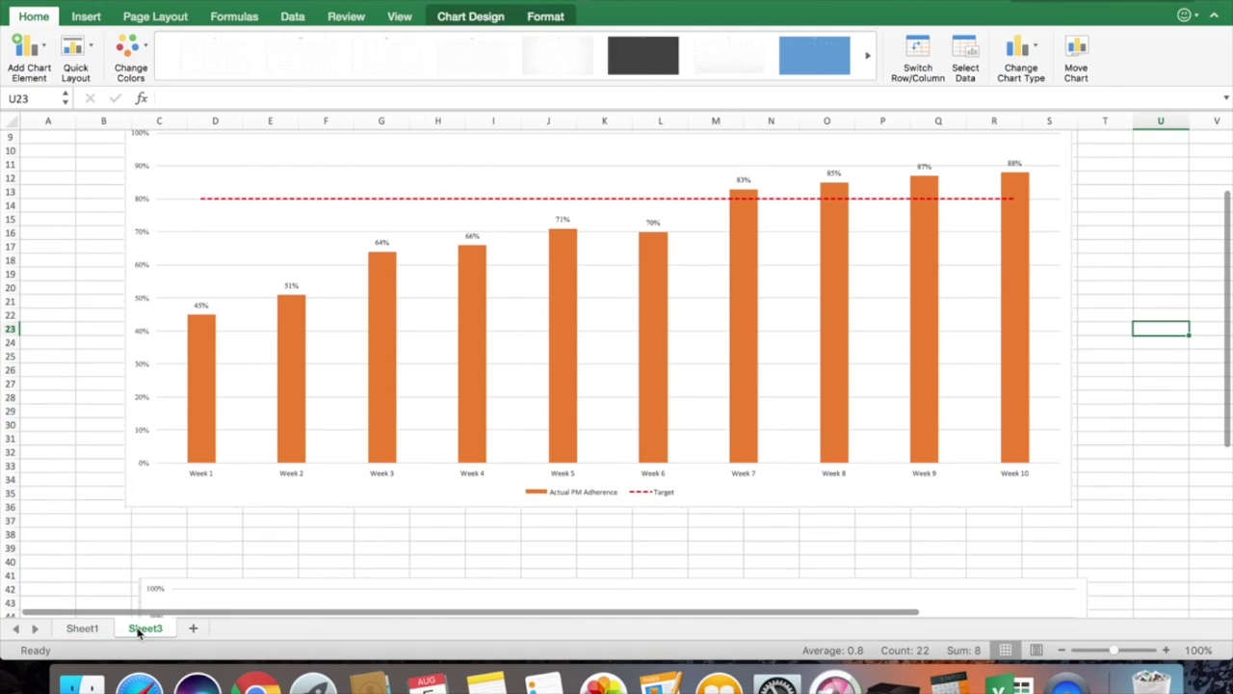
left_click_drag(1224, 320, 1226, 453)
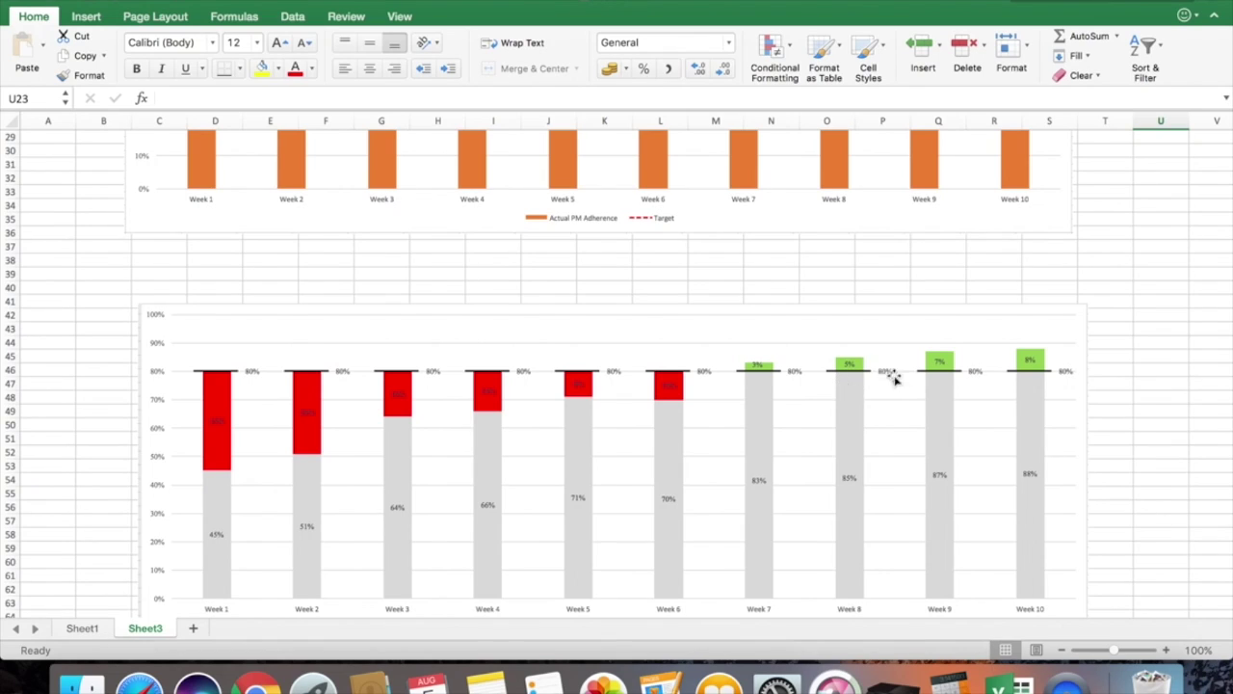
left_click(82, 628)
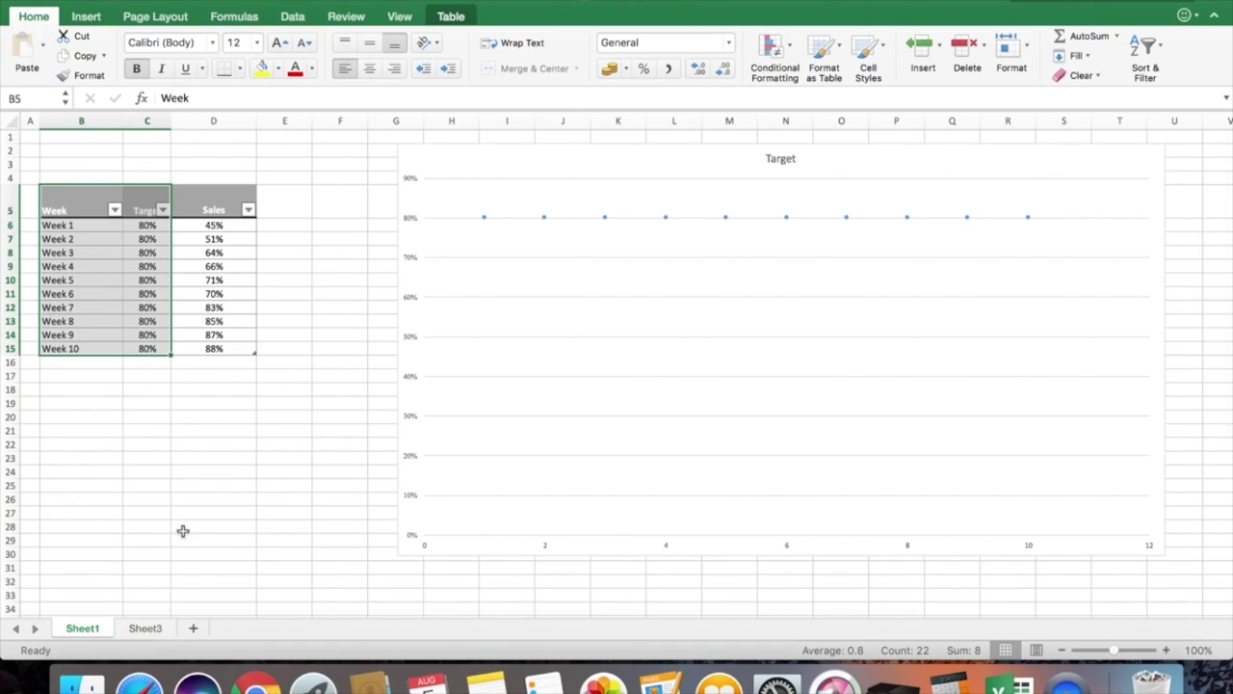
Step: Draw a short, nearly horizontal straight line about 0.57" wide in the empty cells below the table
left_click(86, 18)
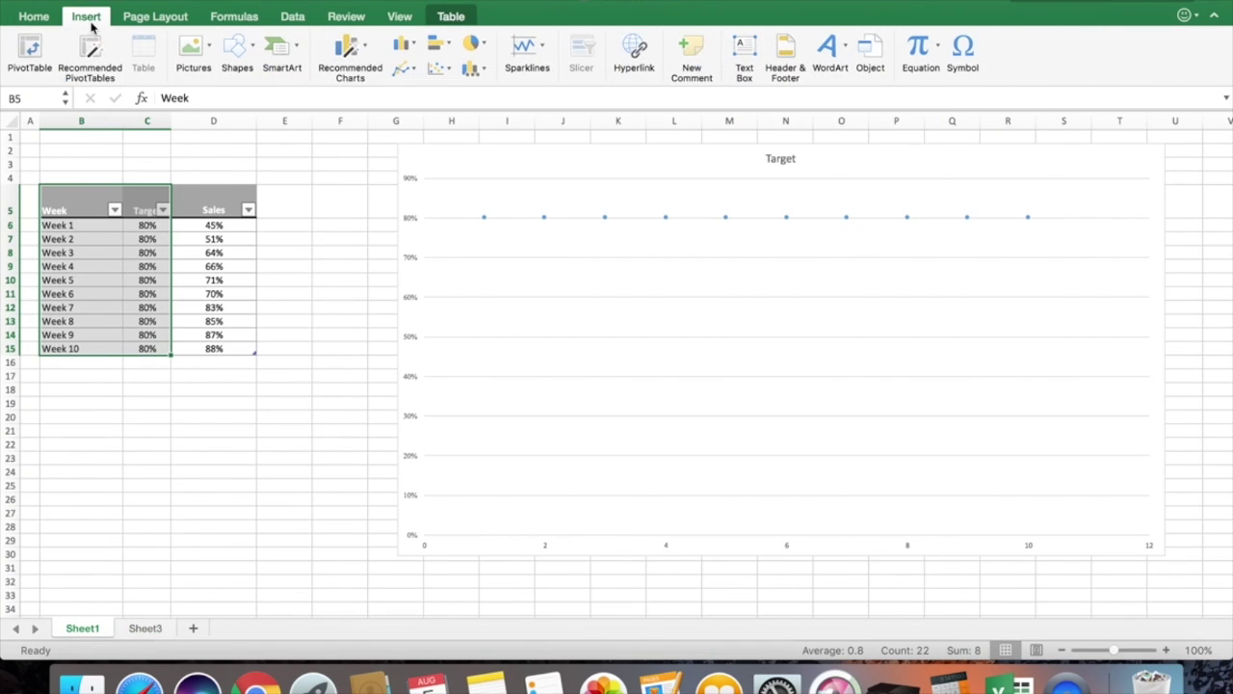
left_click(247, 43)
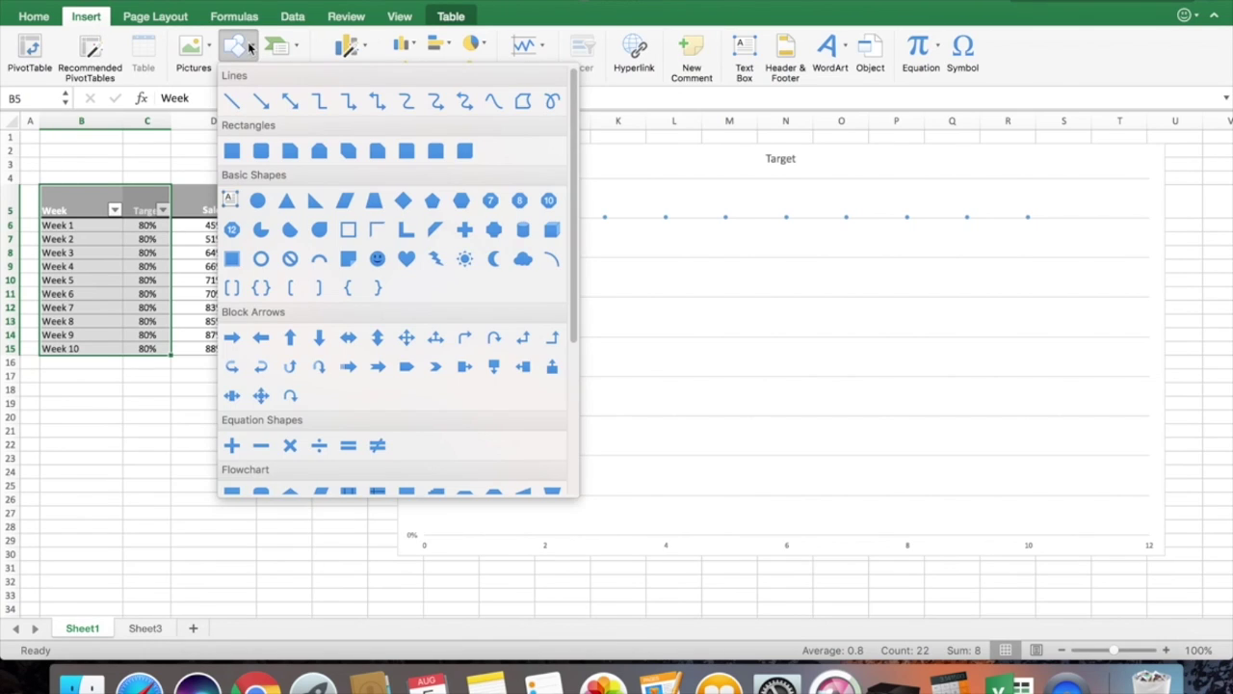
left_click(233, 100)
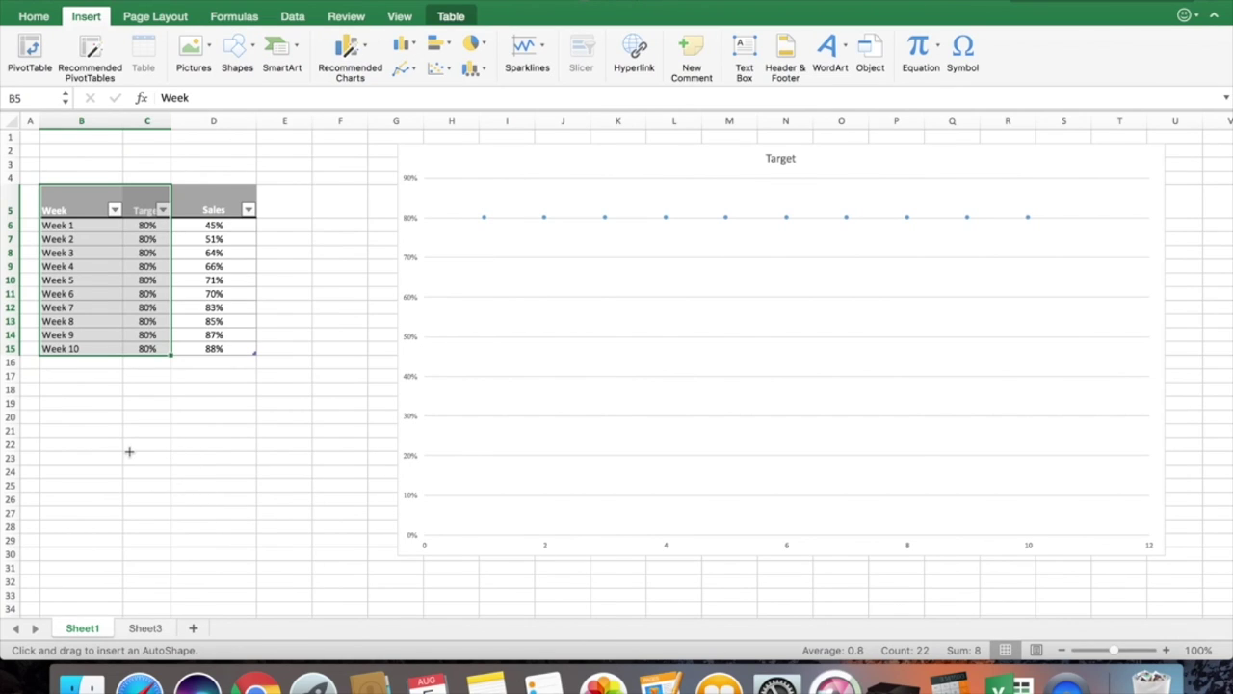
left_click_drag(129, 451, 163, 452)
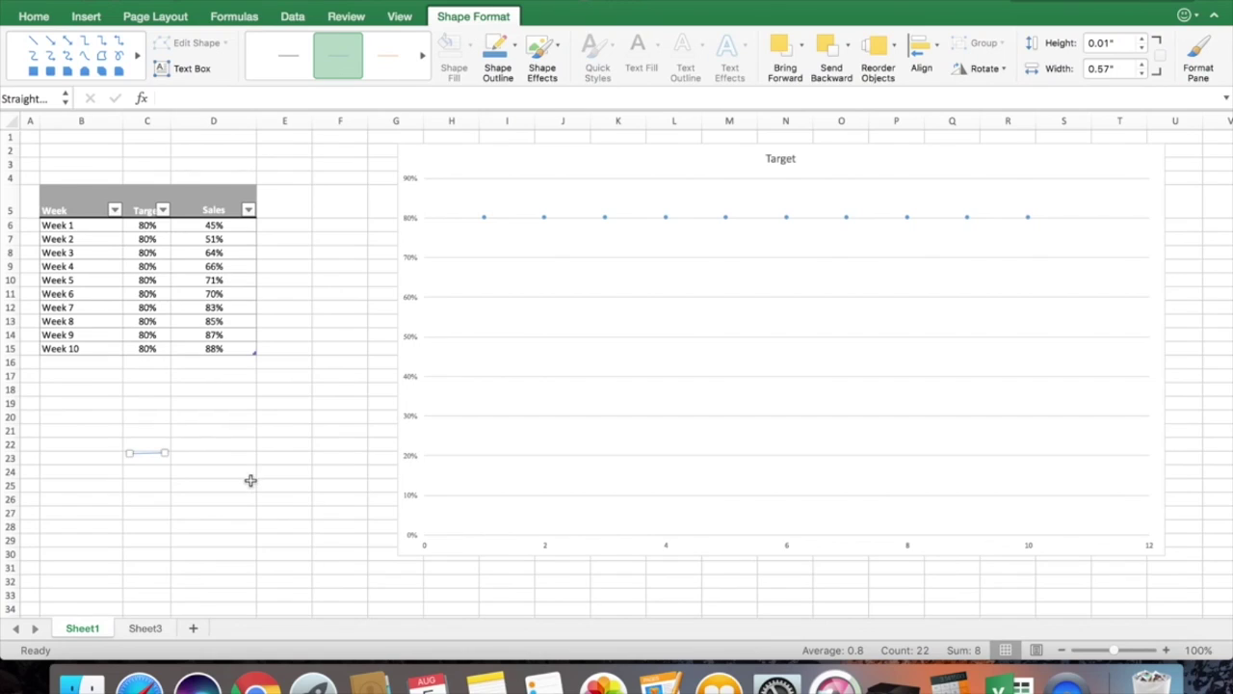
Step: Give the line the heaviest black preset style and stretch it level to about 0.64" wide with 0" height
left_click(338, 86)
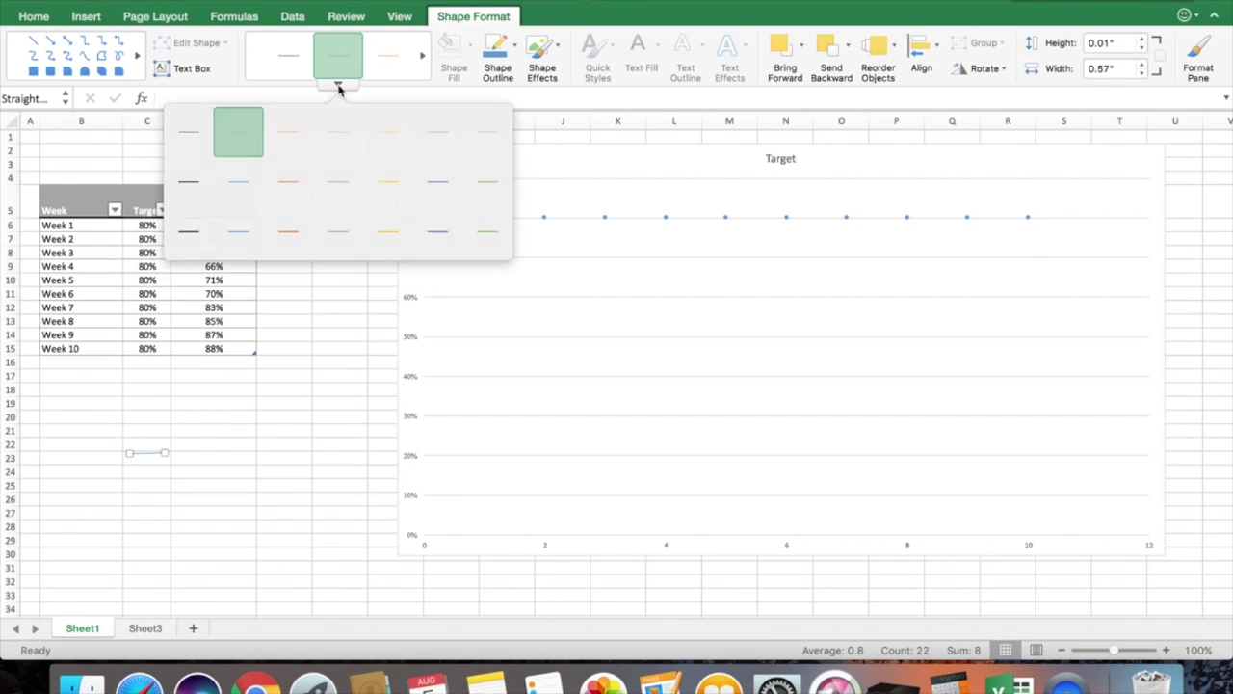
left_click(190, 241)
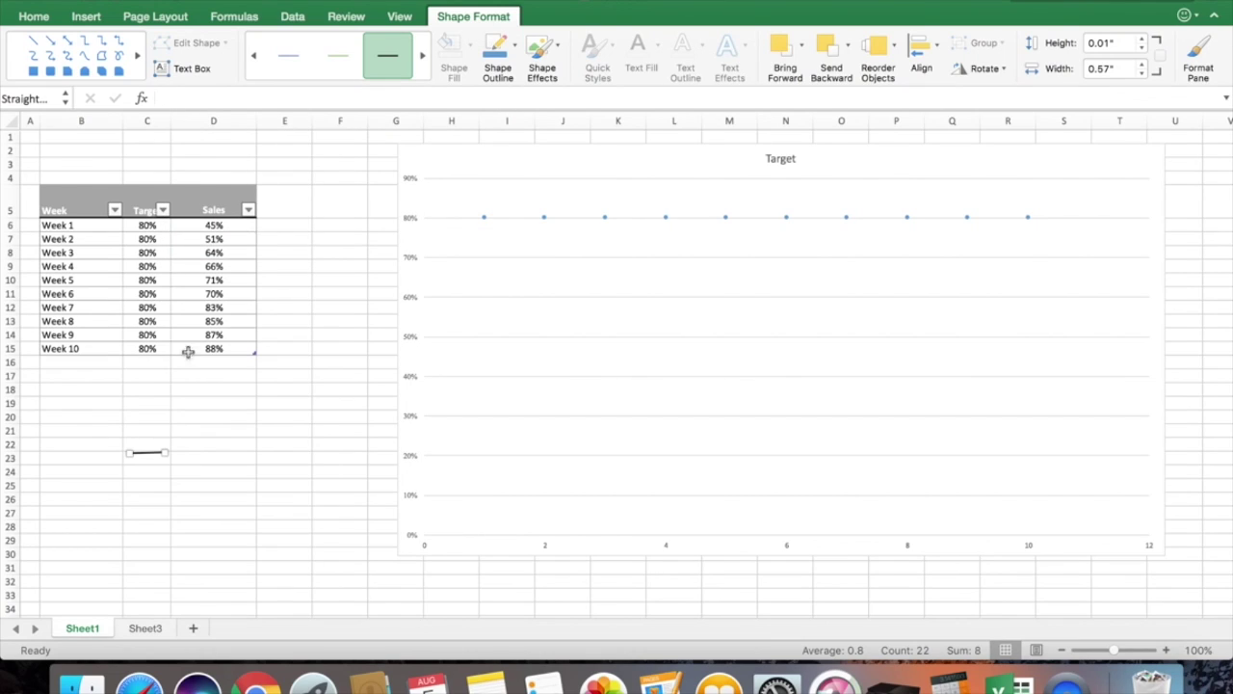
left_click_drag(164, 453, 168, 452)
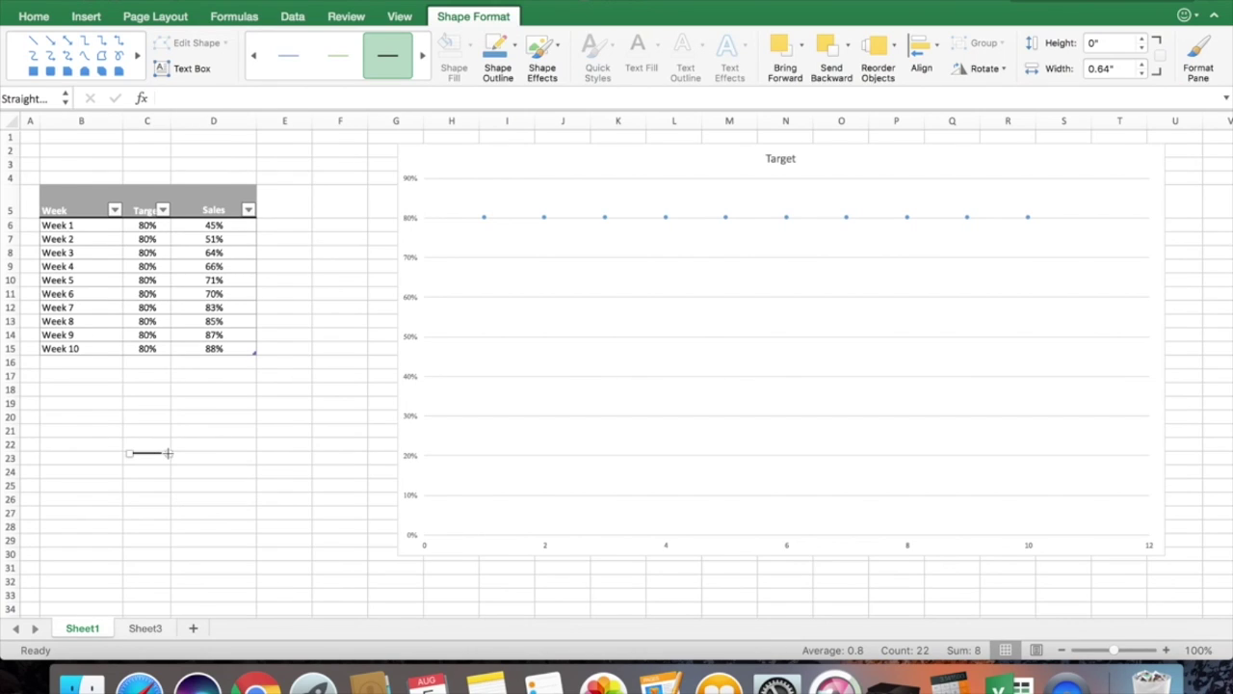
left_click(218, 445)
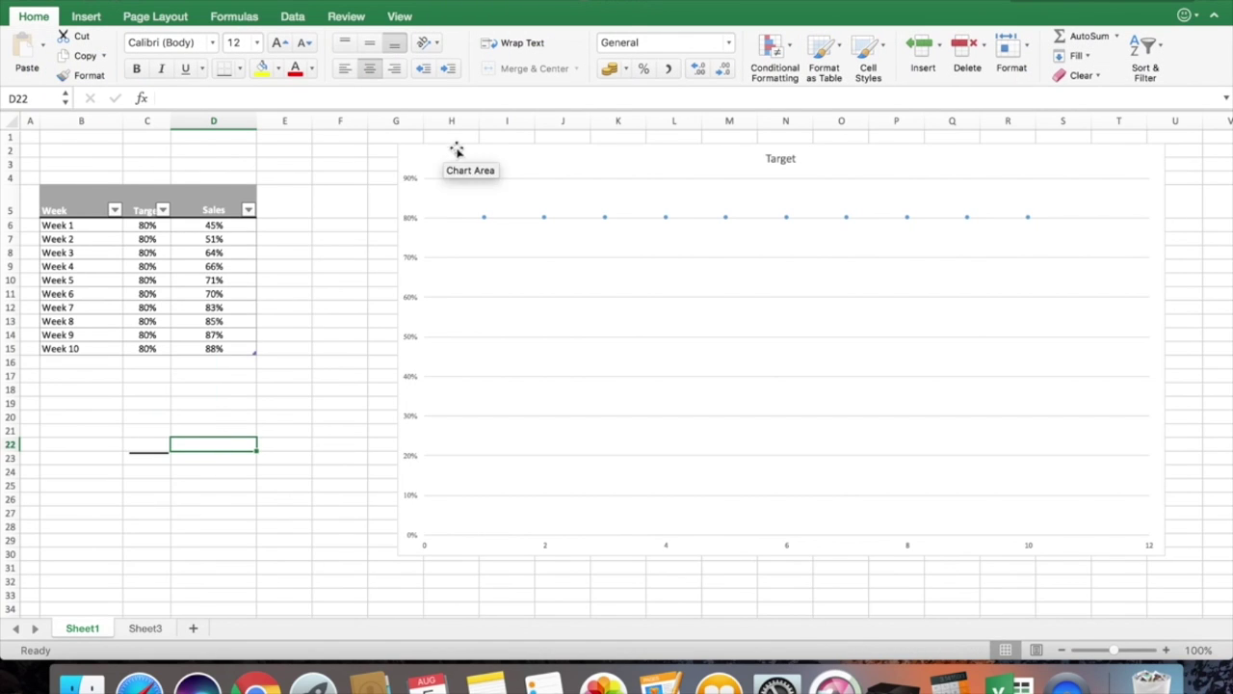
Step: Copy the short black line below the table and paste it onto the chart's Target series to replace its markers
left_click(148, 453)
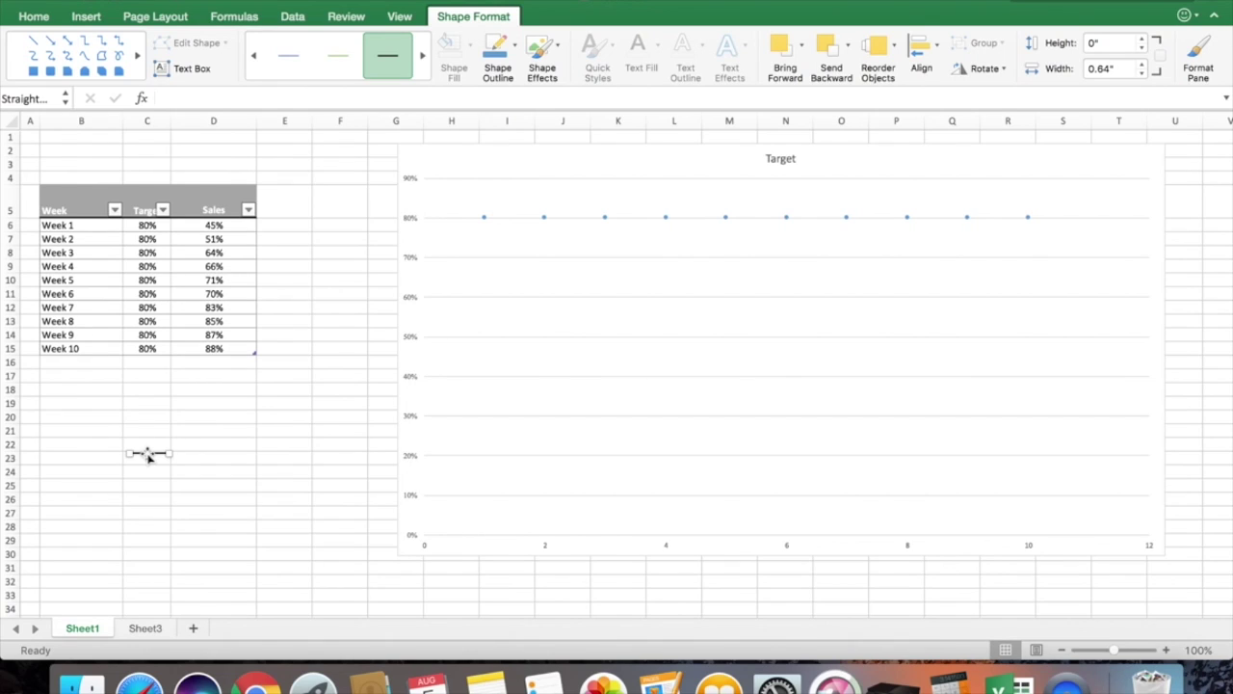
left_click(484, 221)
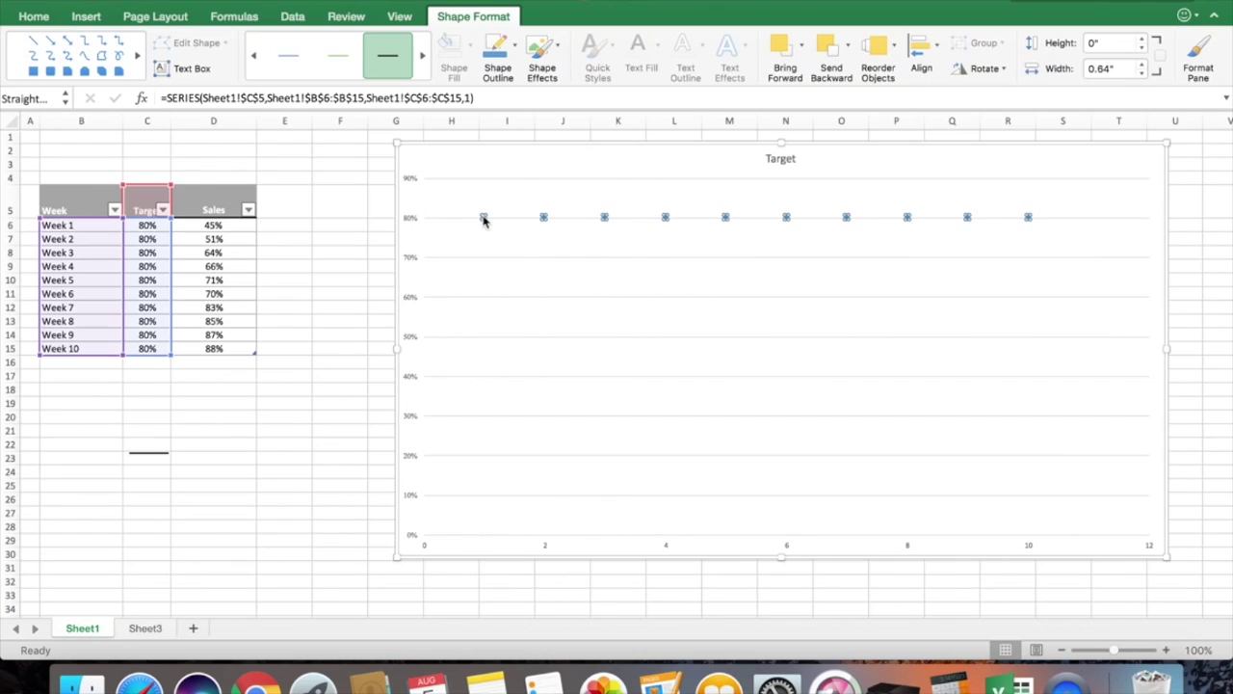
right_click(483, 220)
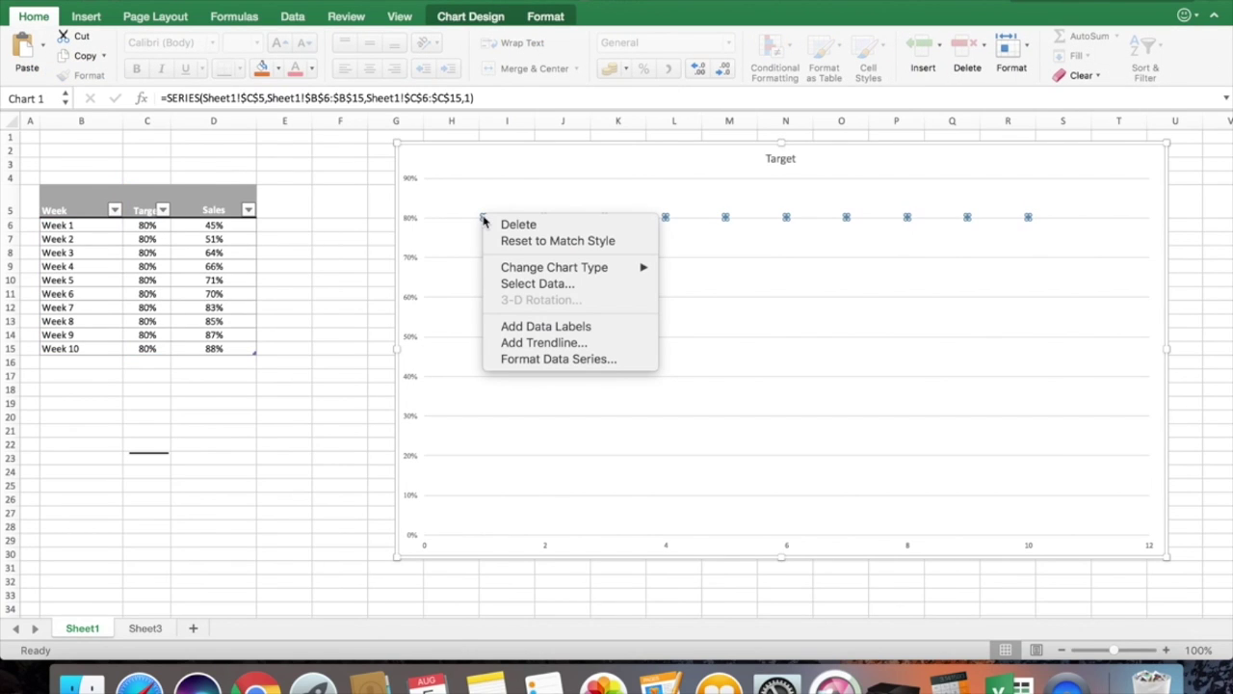
left_click(348, 166)
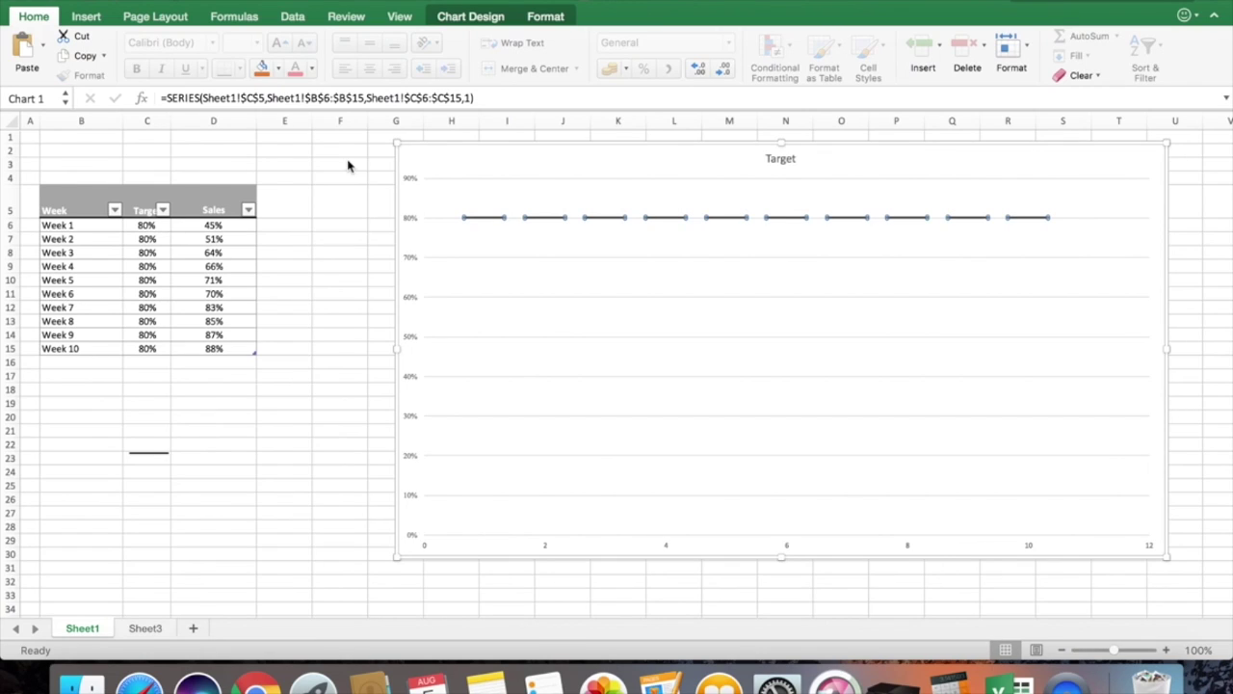
Step: Move the Target chart farther from the table, to about 6.65" from the left and 0.25" from the top of the sheet
left_click(309, 321)
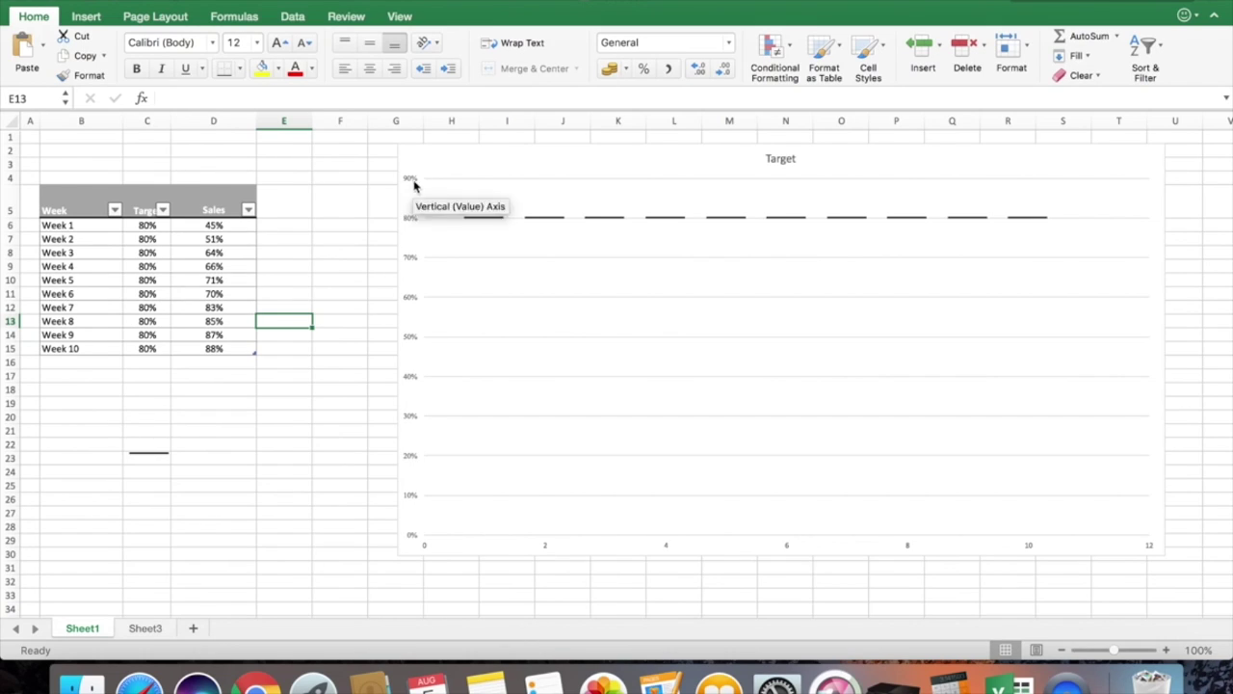
left_click(482, 142)
left_click_drag(483, 142, 515, 143)
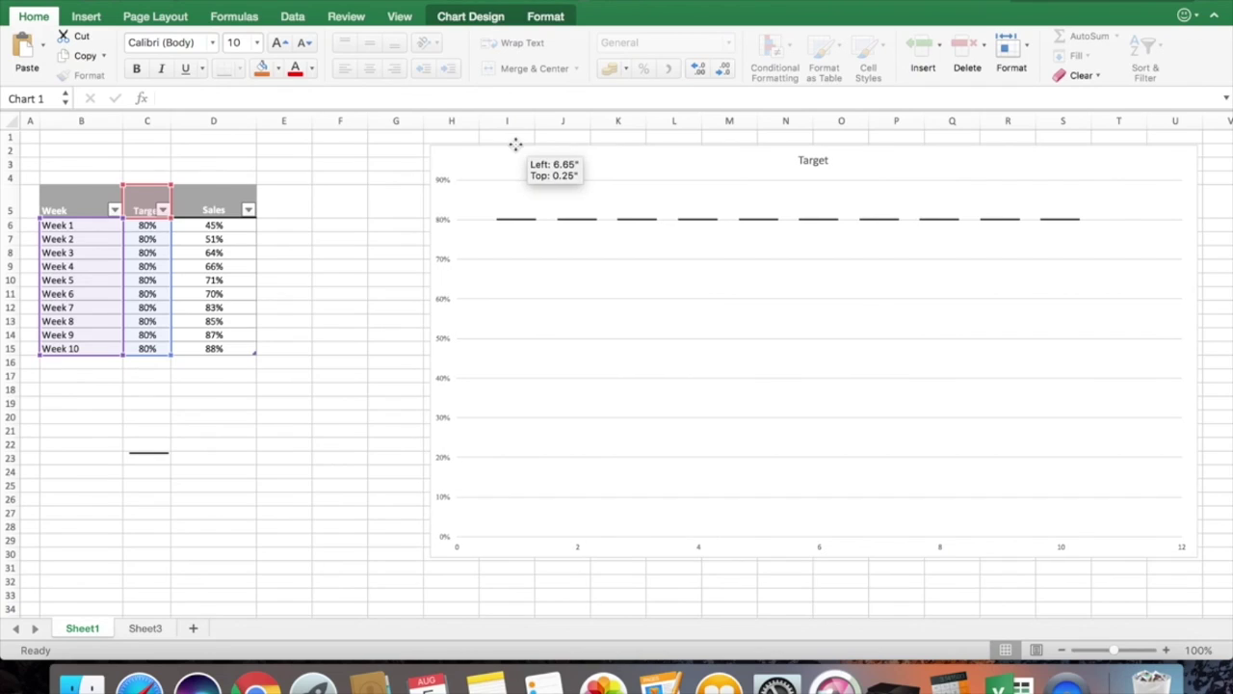
Step: Check the below-target and above-target bar segments in the lower example chart on Sheet3, then return to Sheet1
scroll(212, 472, "down", 10)
left_click(135, 628)
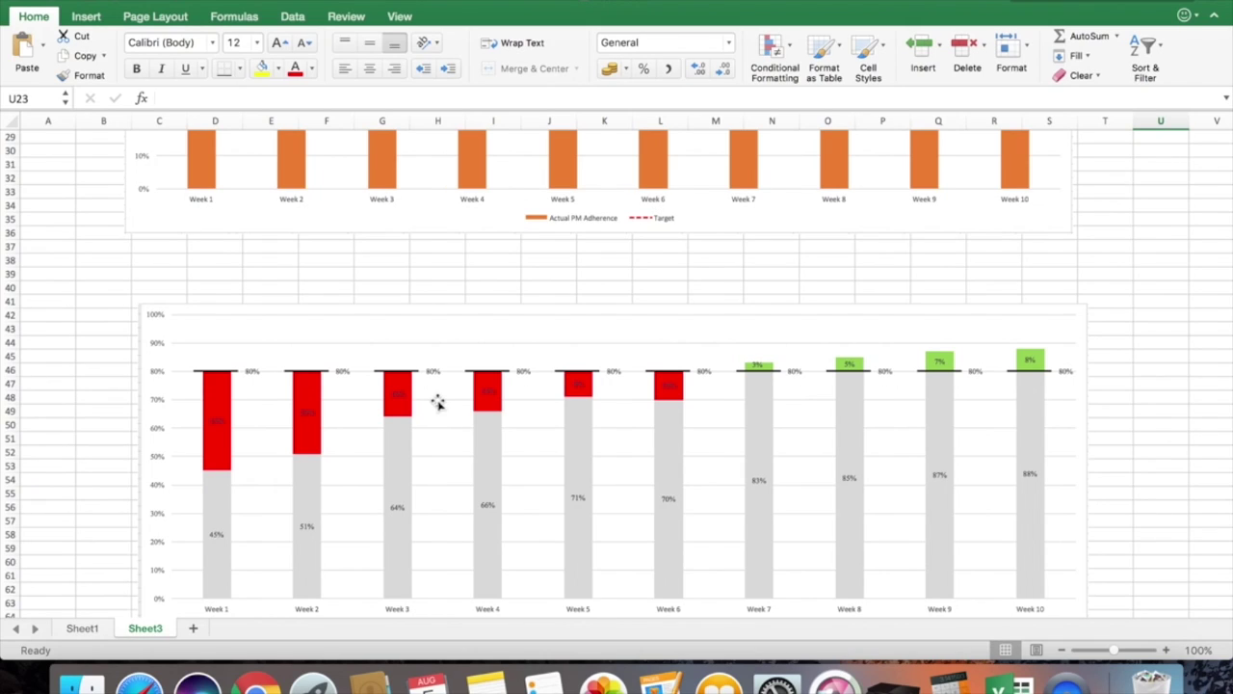
left_click(88, 628)
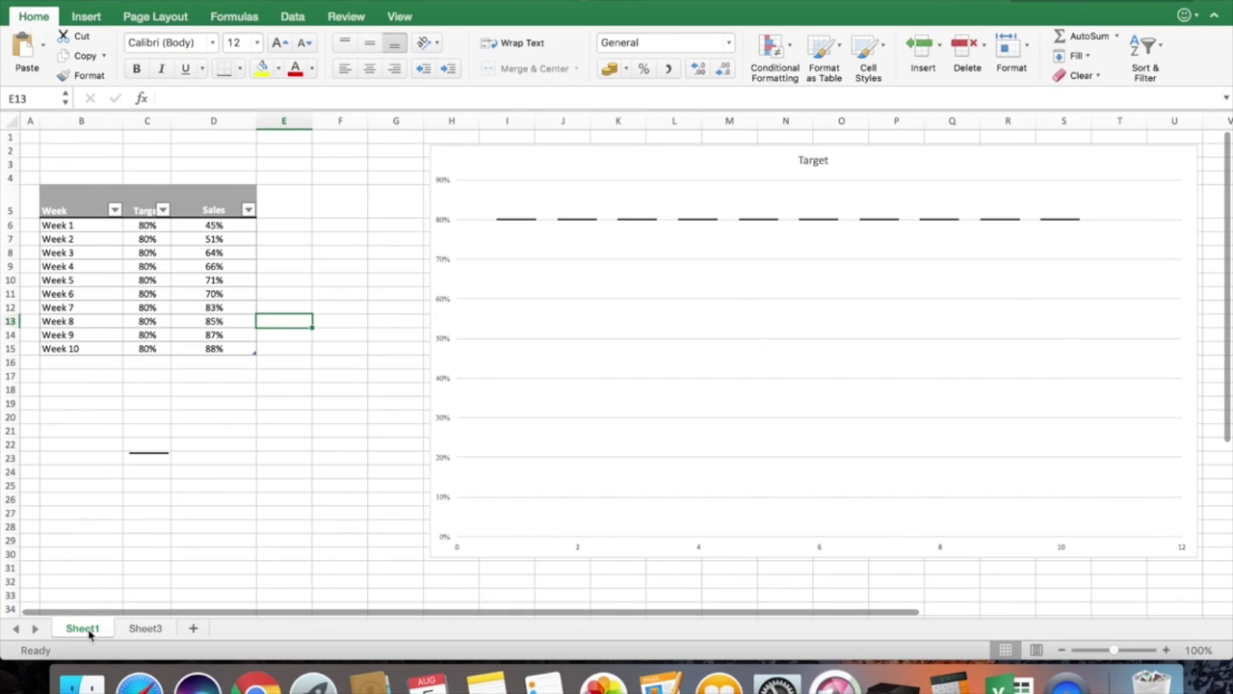
Step: Add a table column headed "Target below" in E5, beside the Sales column
left_click(275, 210)
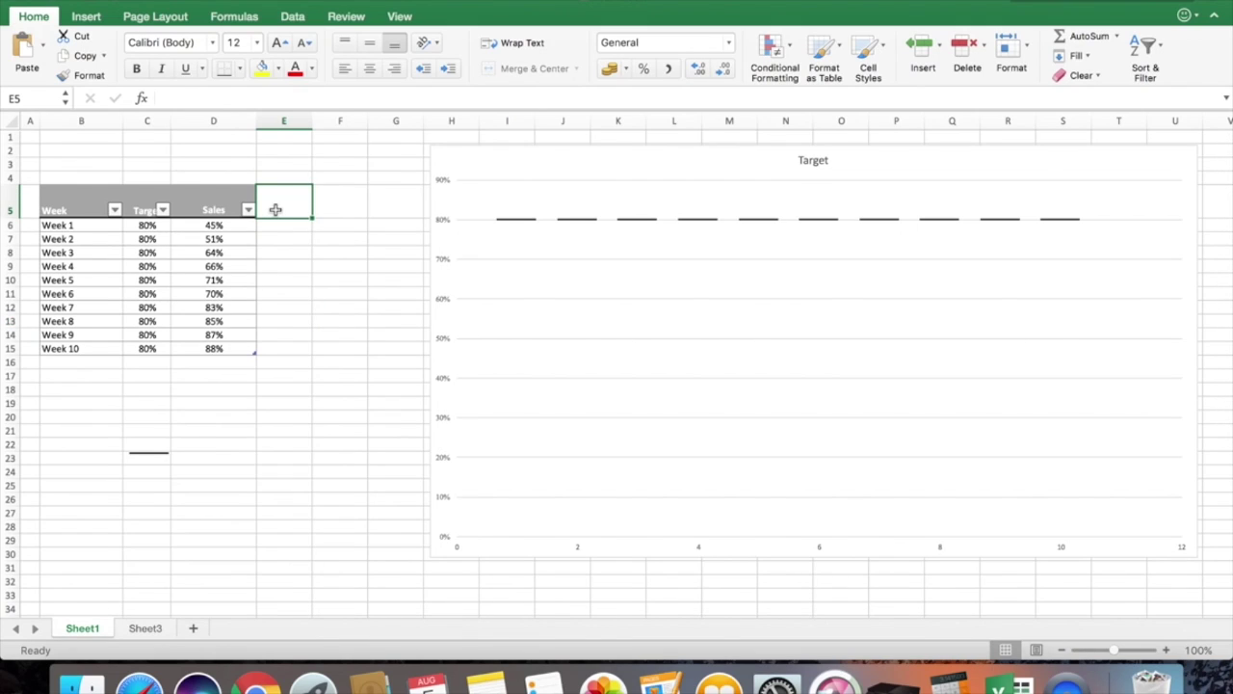
type("Target below")
key("Return")
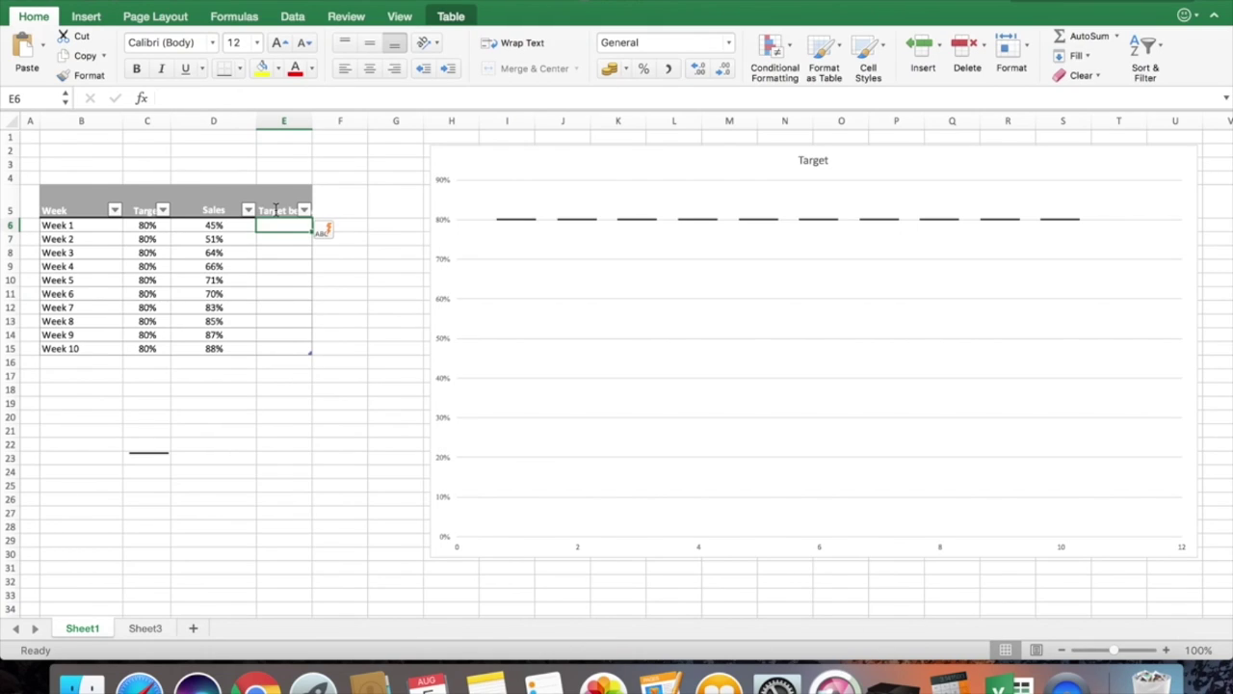
type("=max")
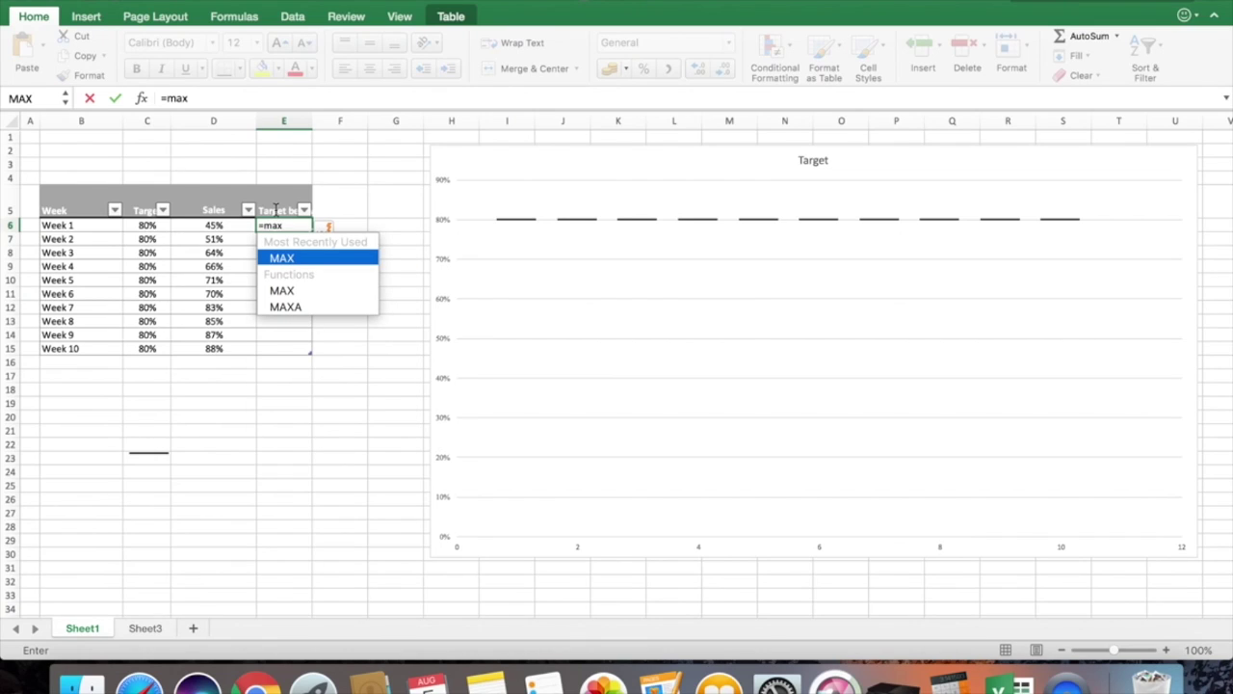
double_click(286, 257)
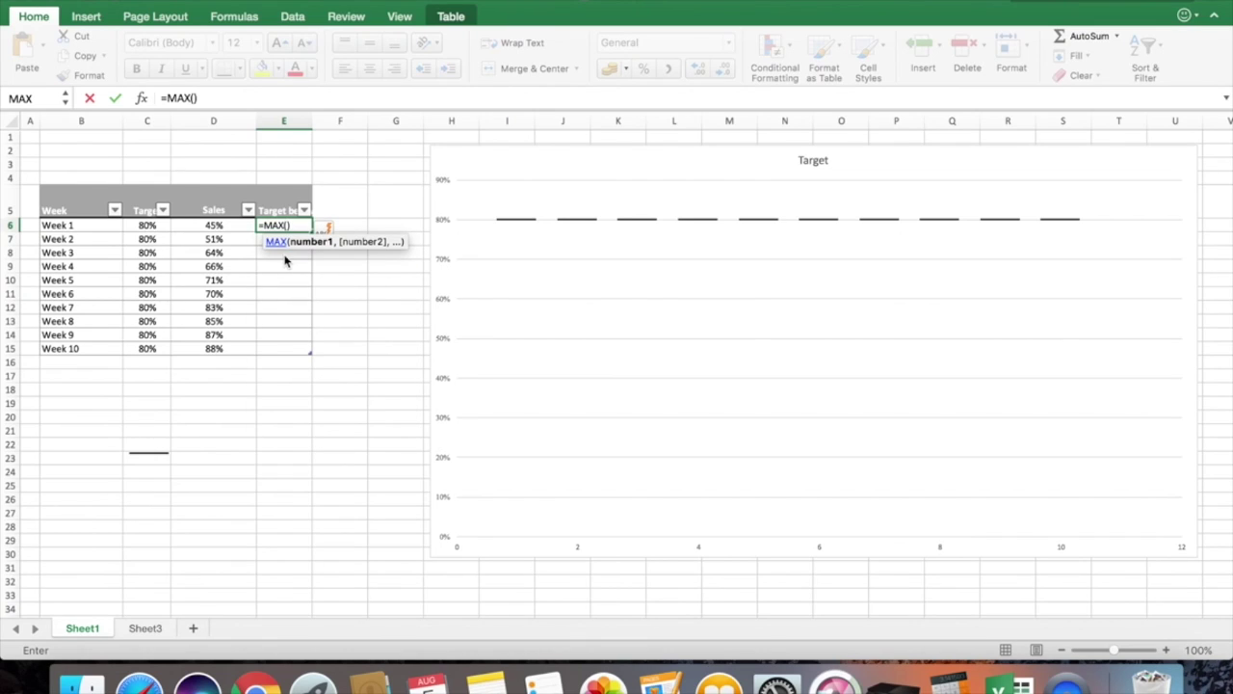
left_click(160, 225)
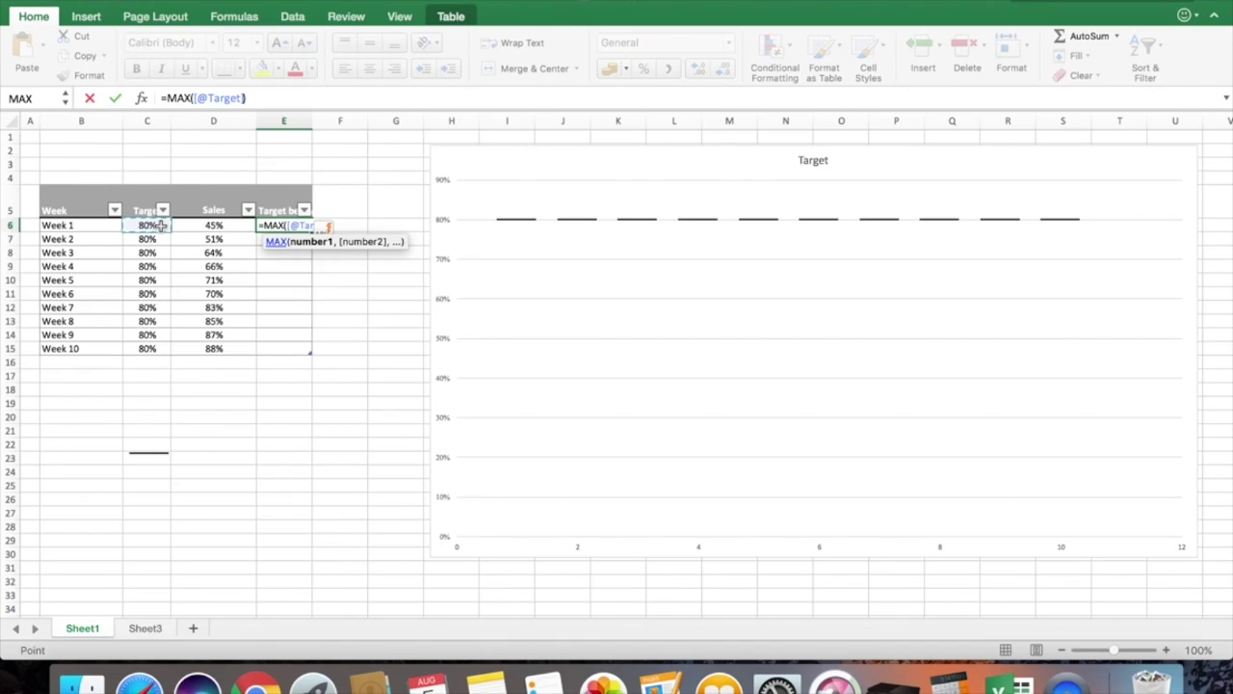
type(")")
type(",")
left_click(201, 225)
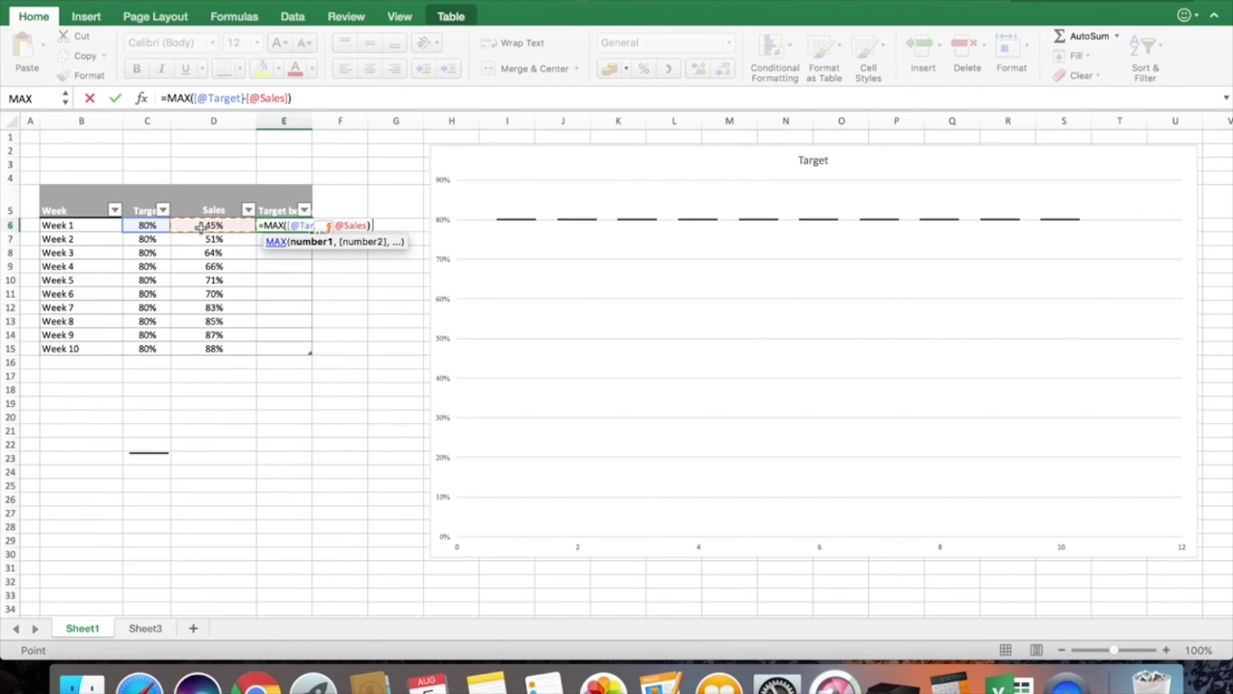
type(",0")
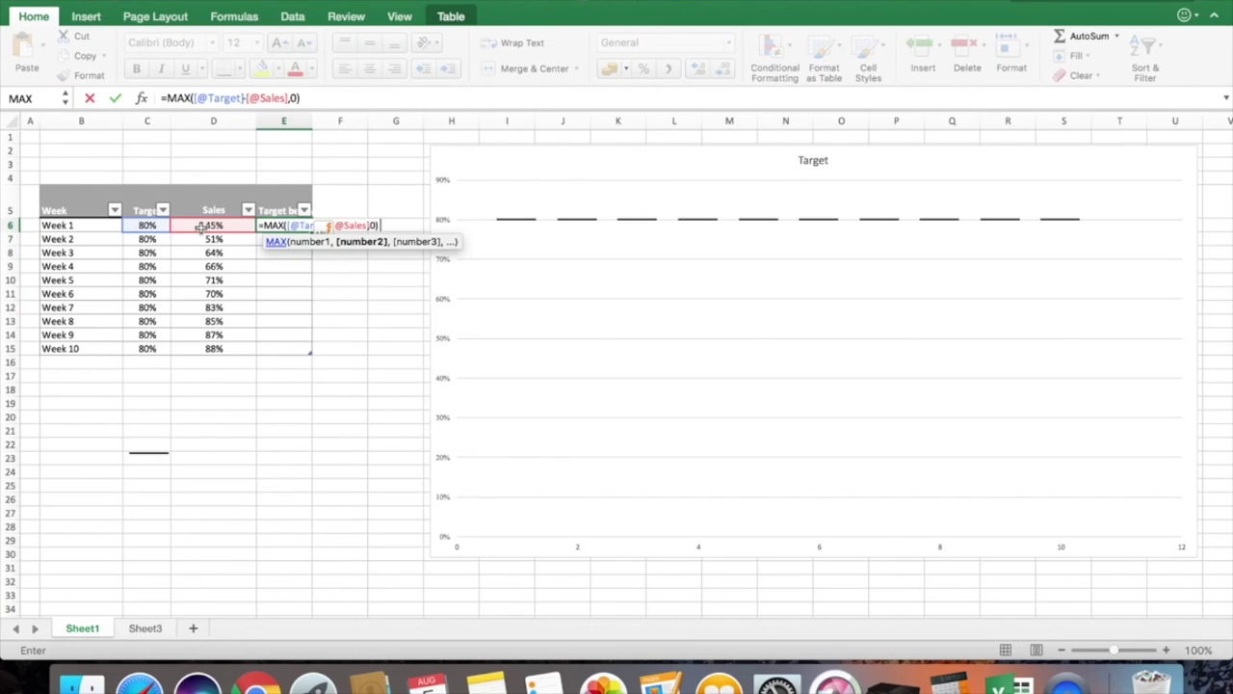
key("Return")
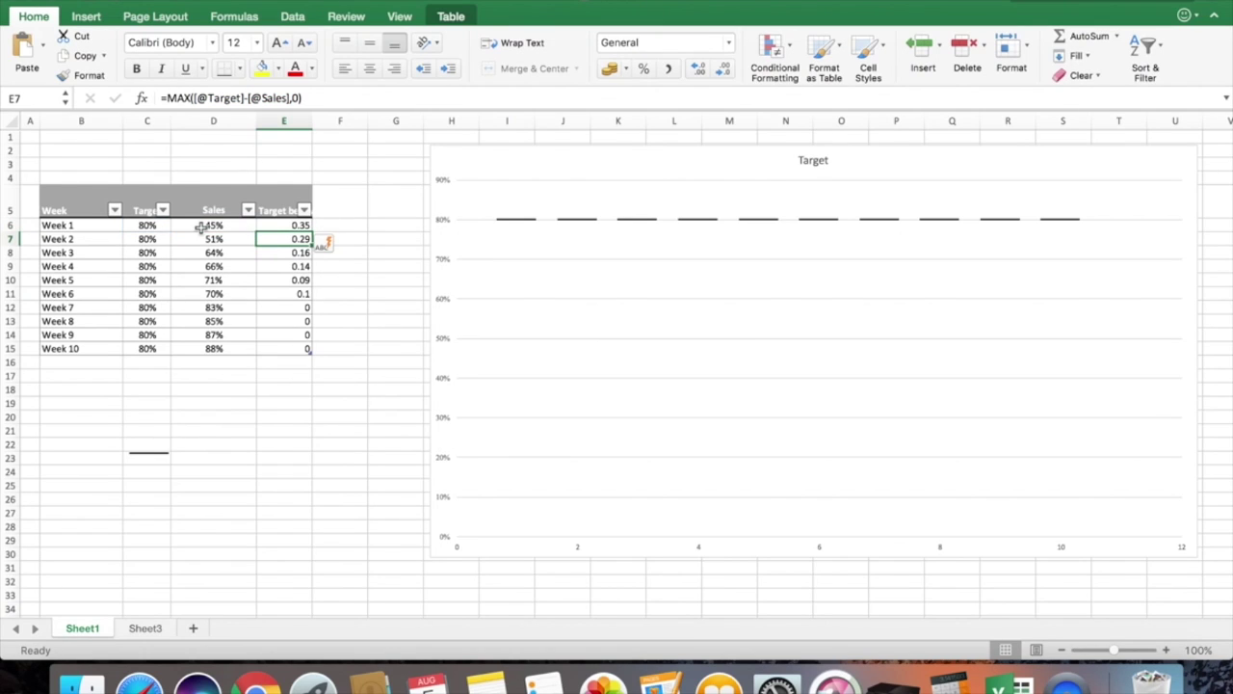
Step: Format the Target below values in E6:E15 as percentages and center them
left_click_drag(289, 224, 287, 345)
left_click(642, 70)
left_click(369, 68)
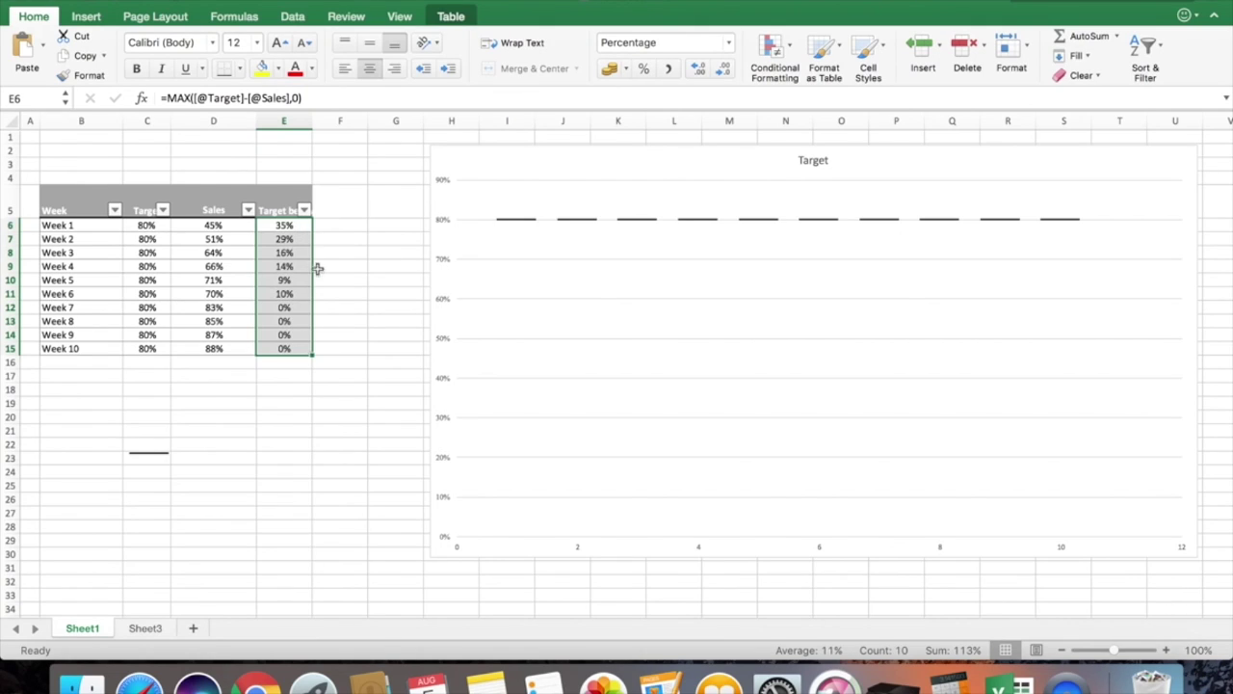
left_click(374, 239)
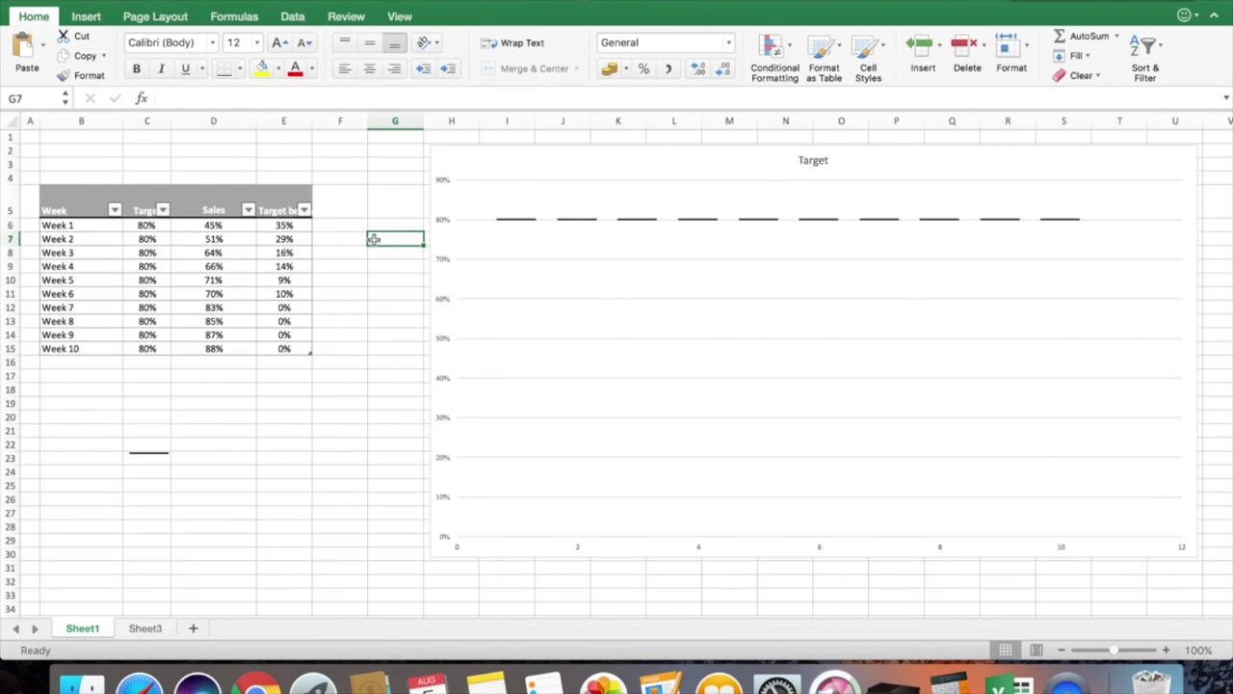
Step: Add a table column headed "Target Above" in F5, beside the Target below column
left_click(333, 195)
type("Tag")
key("BackSpace")
type("rgets")
key("BackSpace")
type("An")
key("BackSpace")
type("bove")
key("Return")
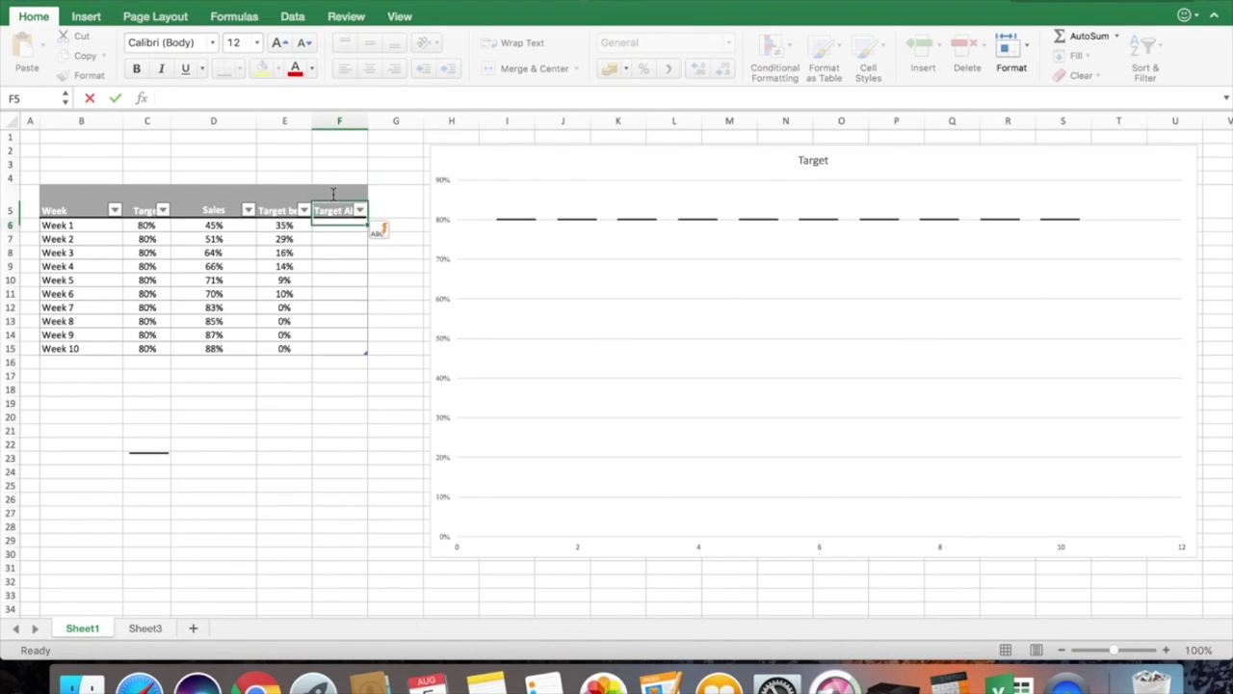
type("=ma")
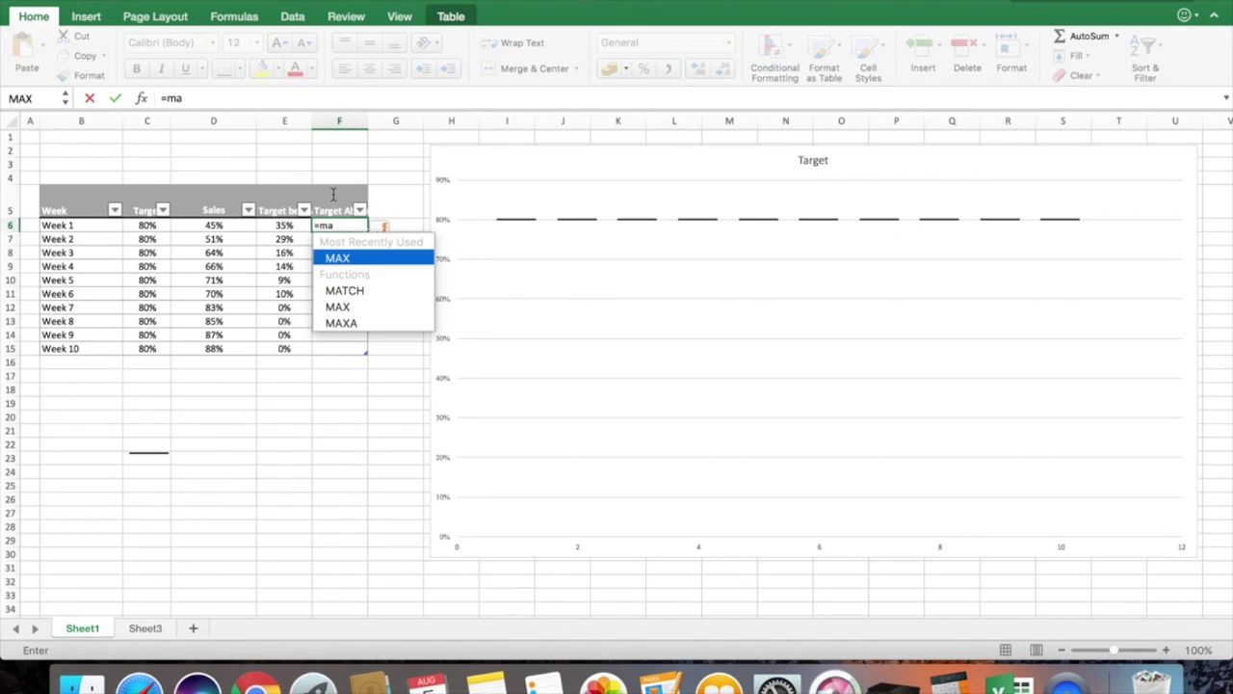
type("x")
double_click(352, 260)
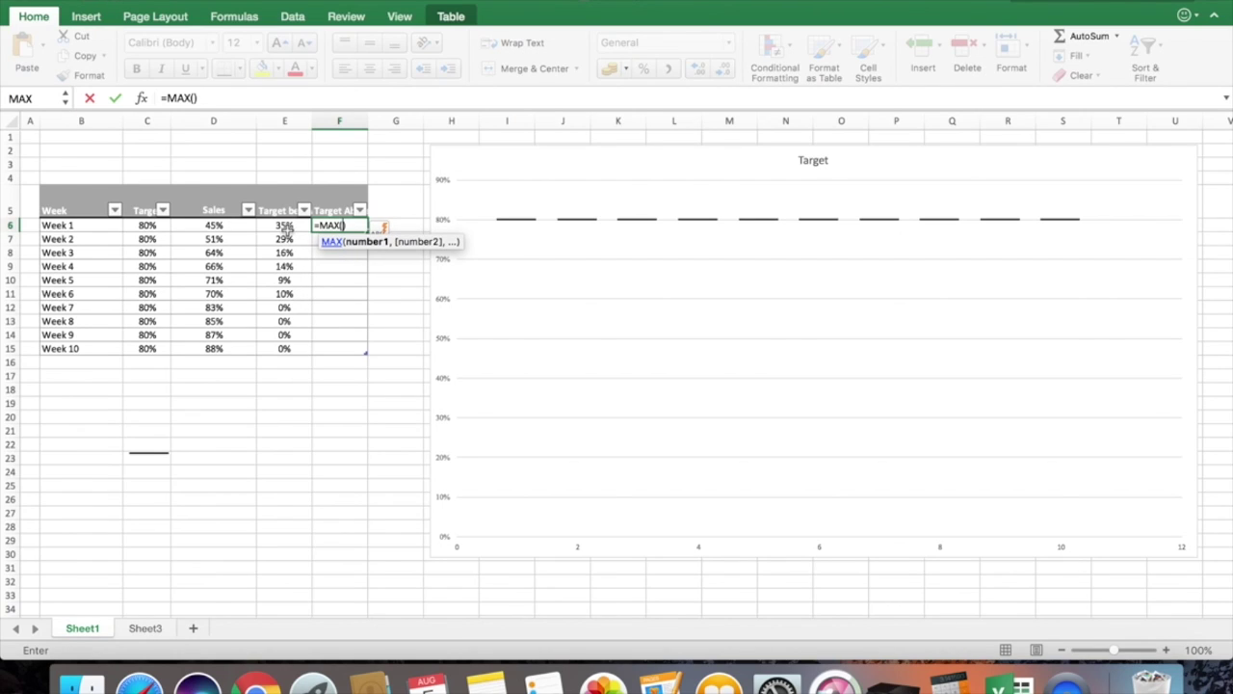
left_click(231, 225)
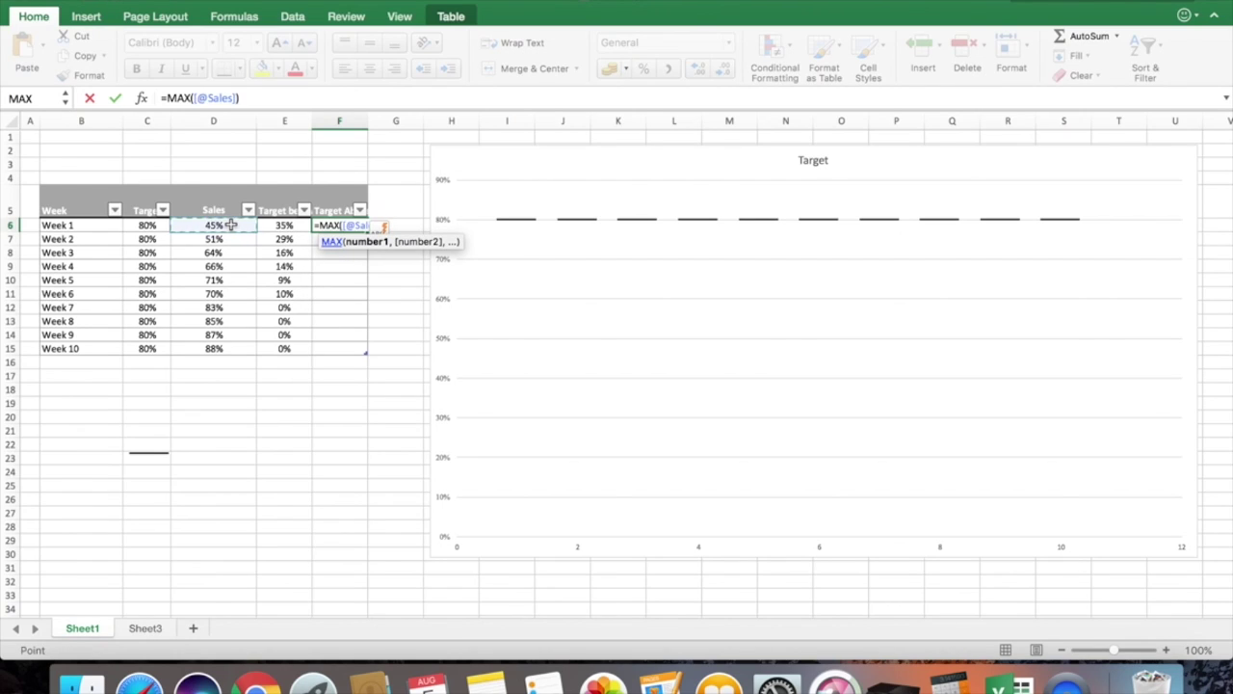
type("-")
left_click(147, 226)
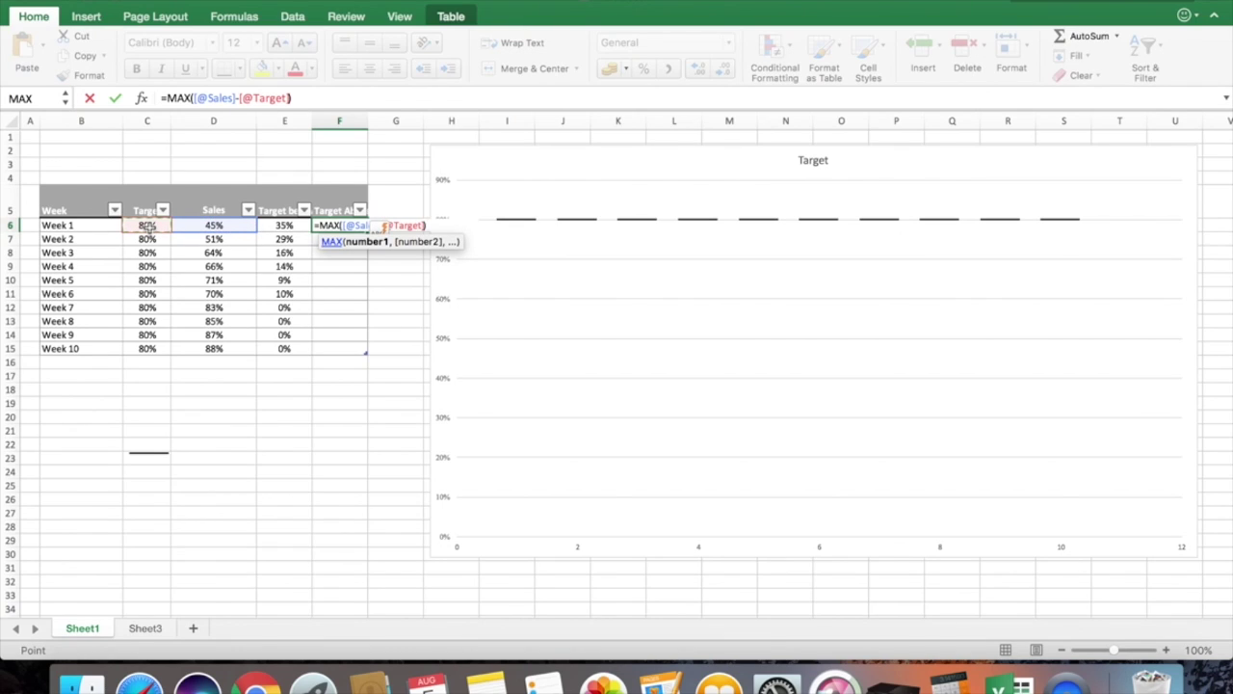
type(",0")
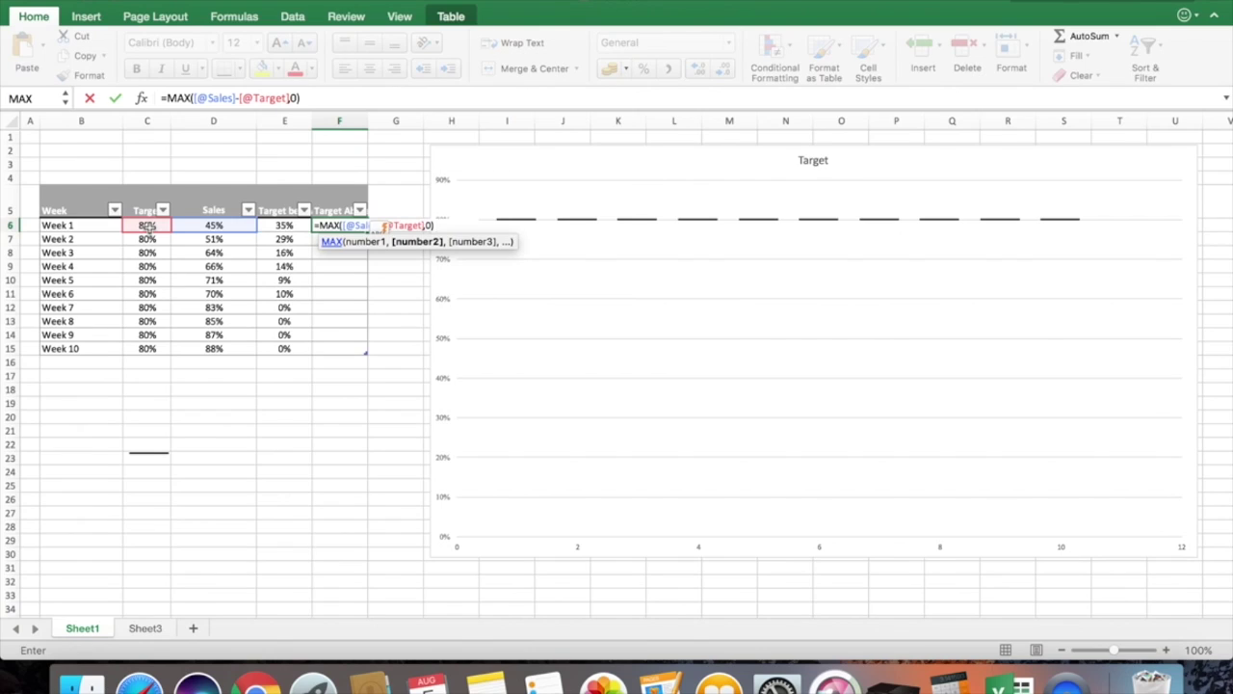
key("Return")
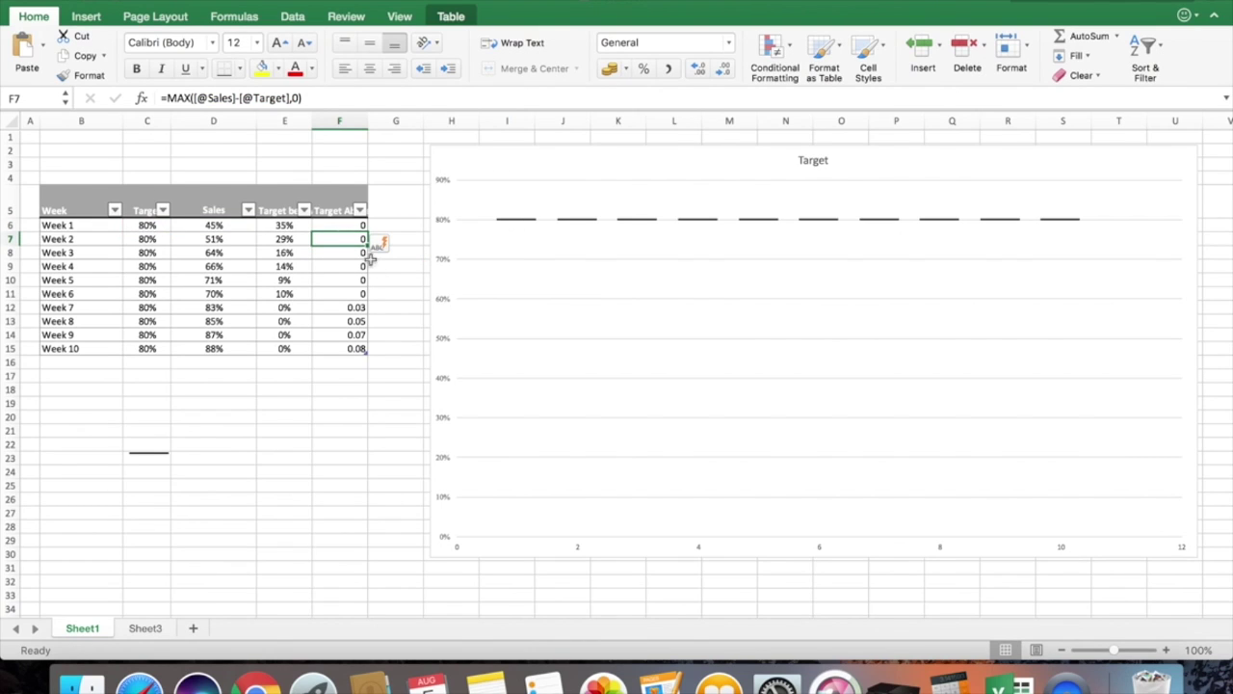
Step: Format the Target Above values in F6:F15 as percentages and center them
left_click_drag(337, 226, 342, 348)
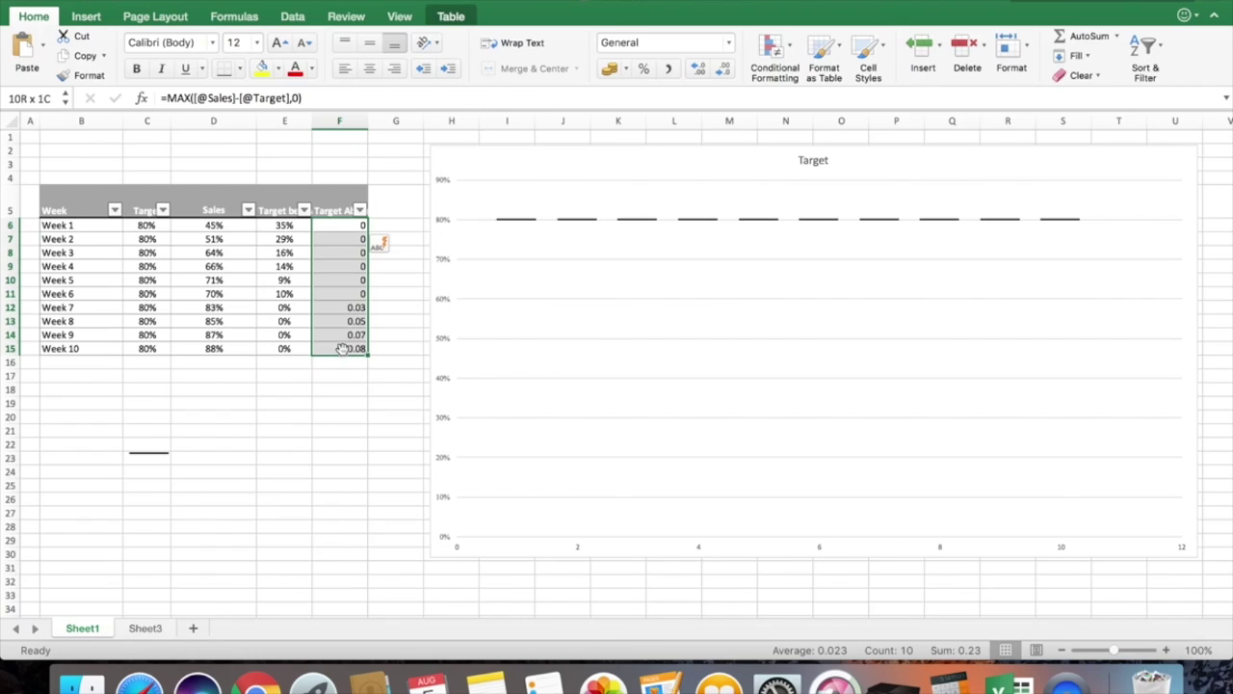
left_click(644, 68)
left_click(369, 68)
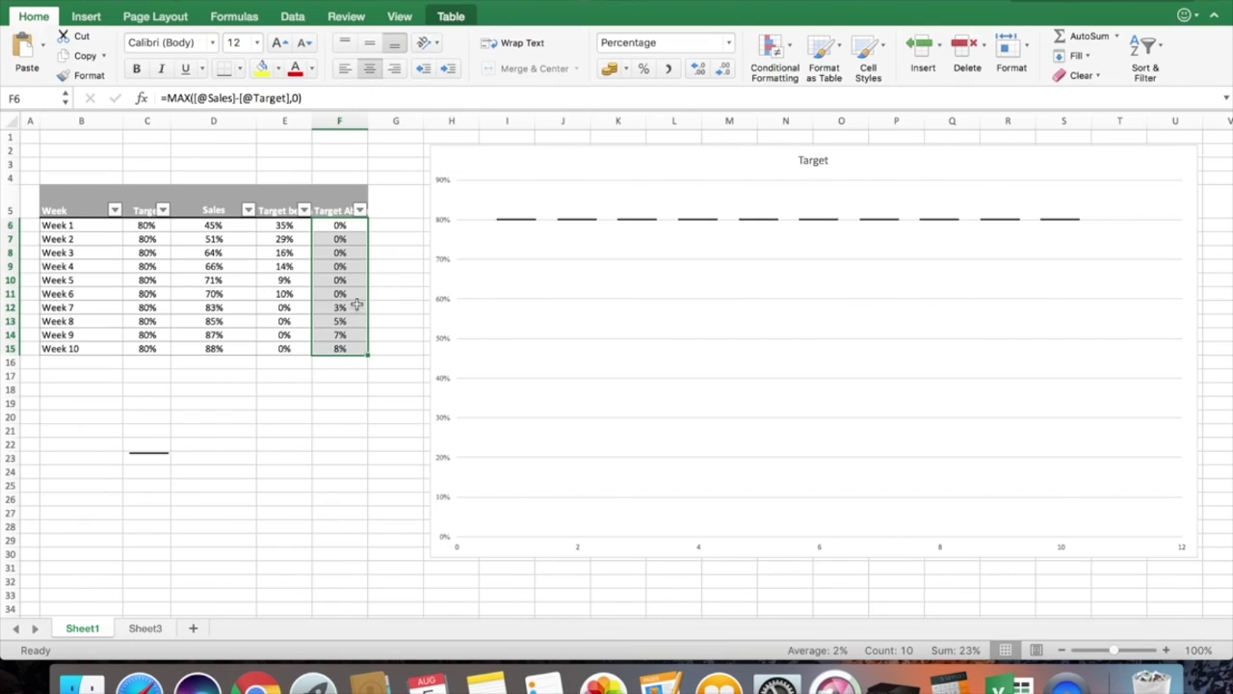
left_click(346, 366)
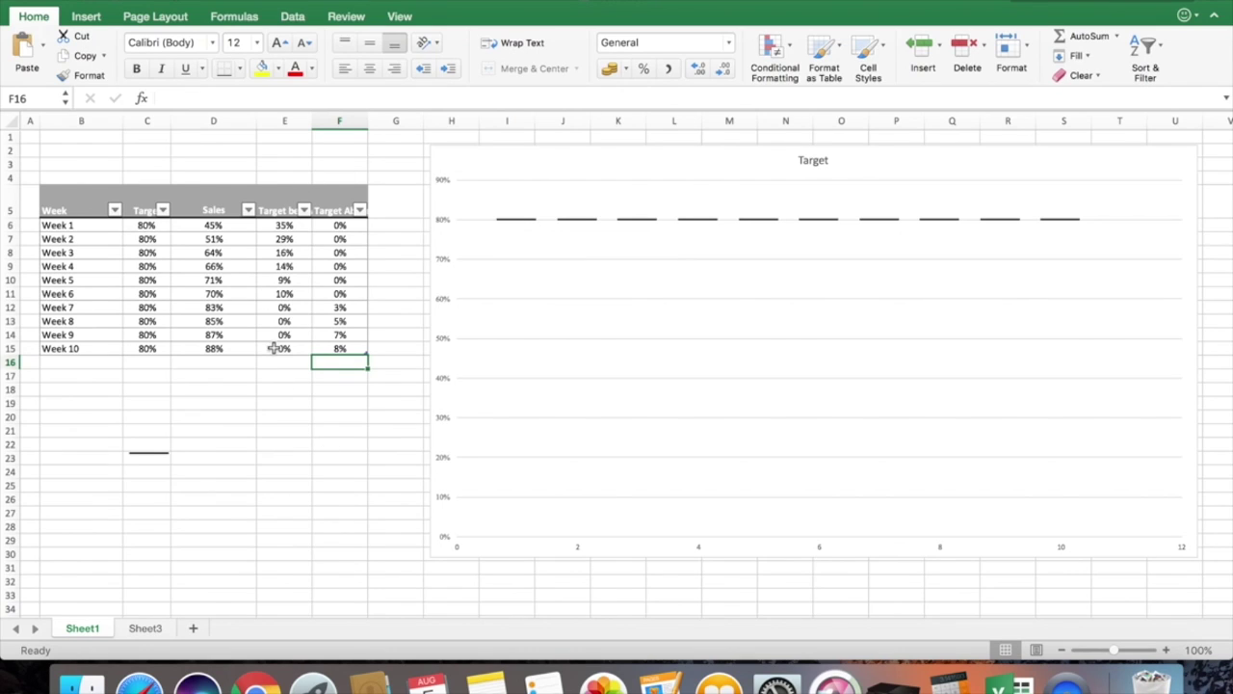
Step: Copy the Target below column with its header, E5:E15, and paste it into the chart as a new series
left_click(286, 202)
left_click_drag(287, 214, 285, 339)
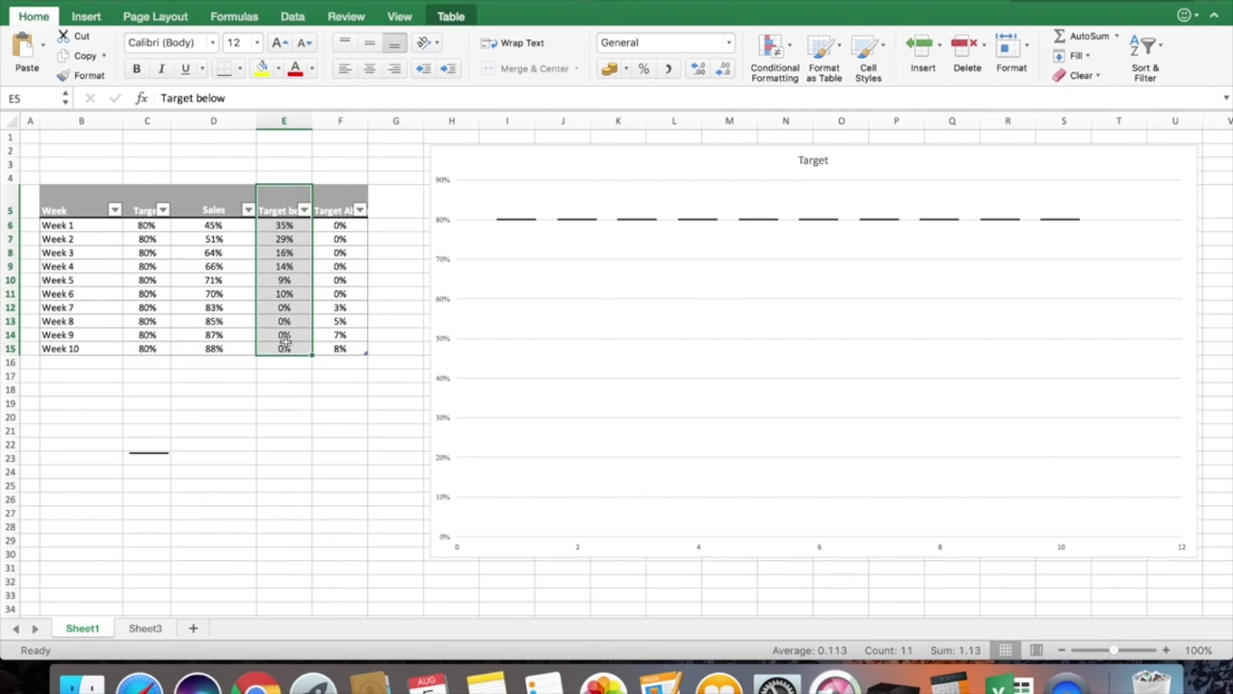
key("super+c")
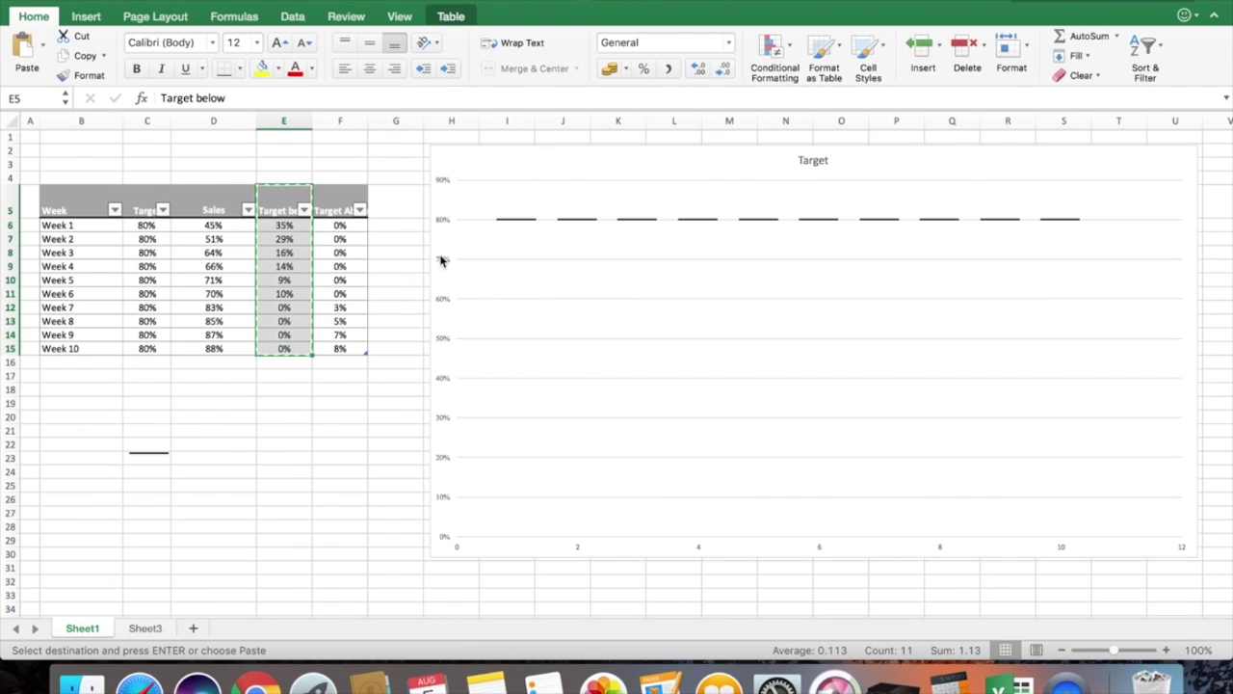
left_click(582, 145)
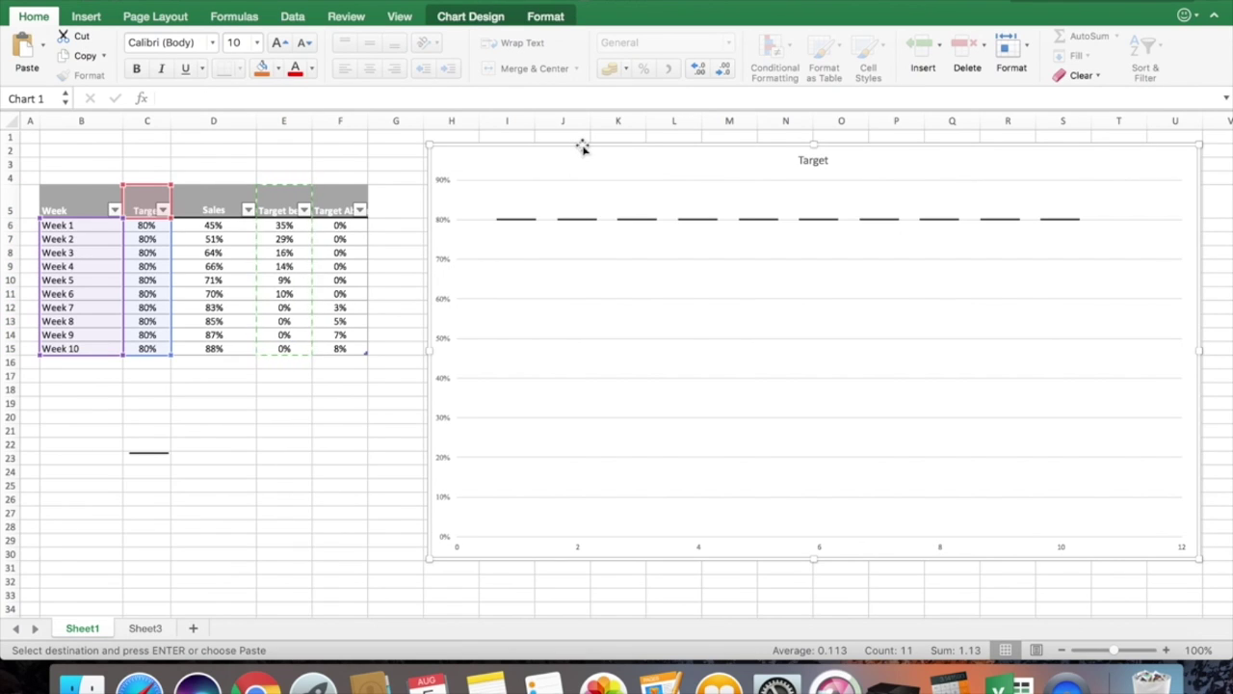
key("super+v")
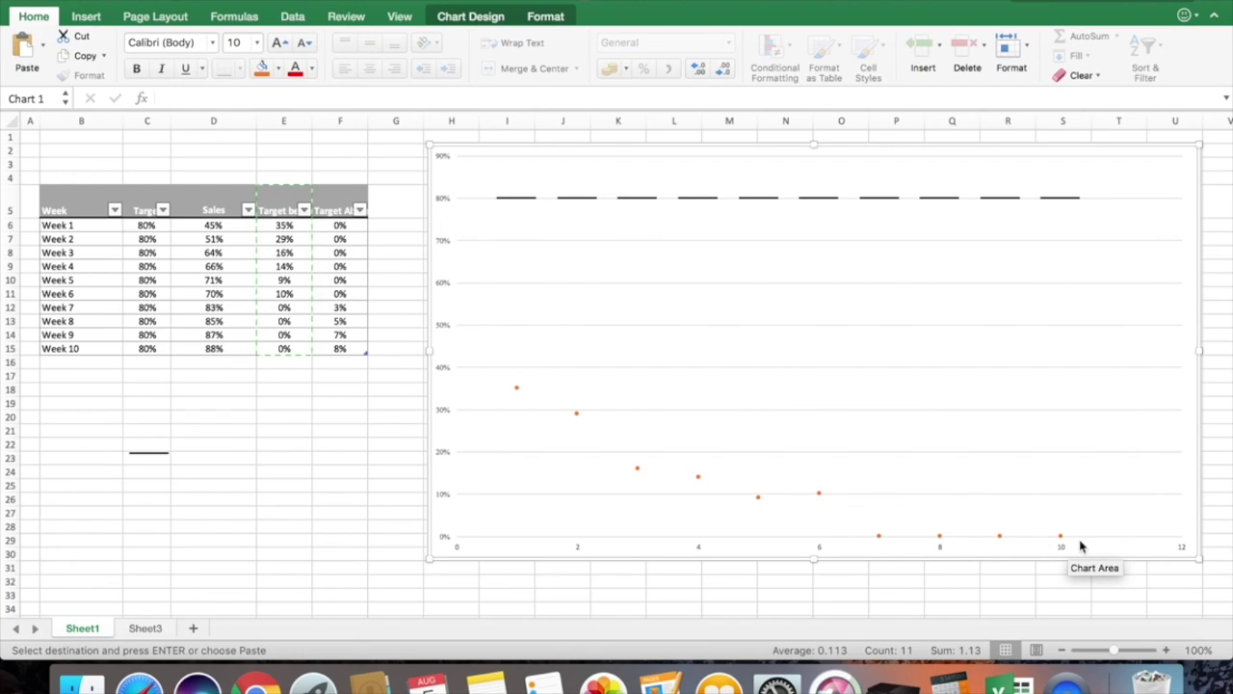
Step: Try to change the Target below series in the chart to a Stacked Column
mouse_move(517, 390)
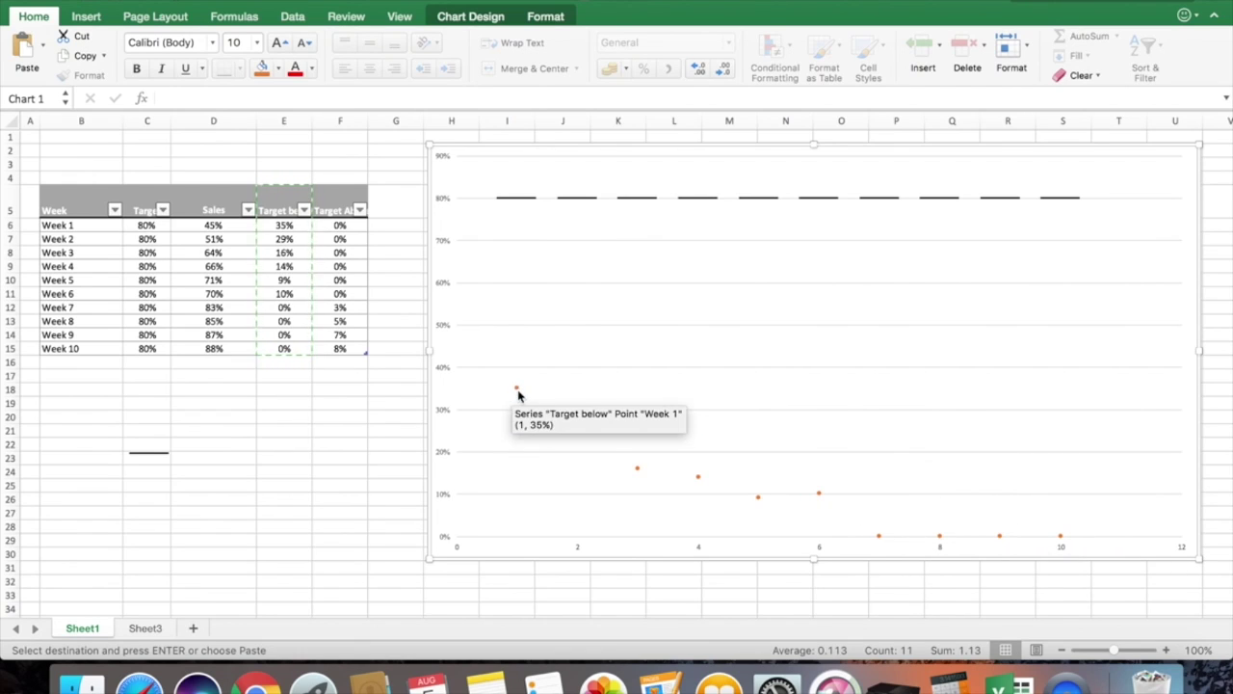
left_click(517, 390)
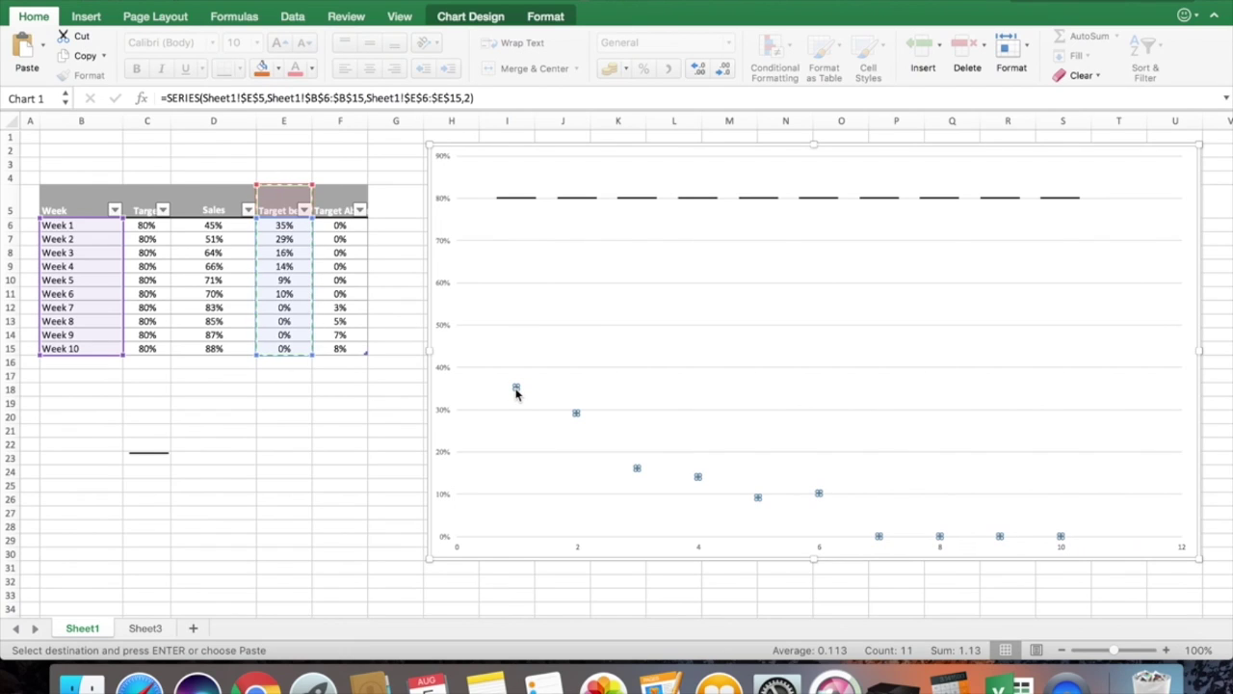
right_click(516, 392)
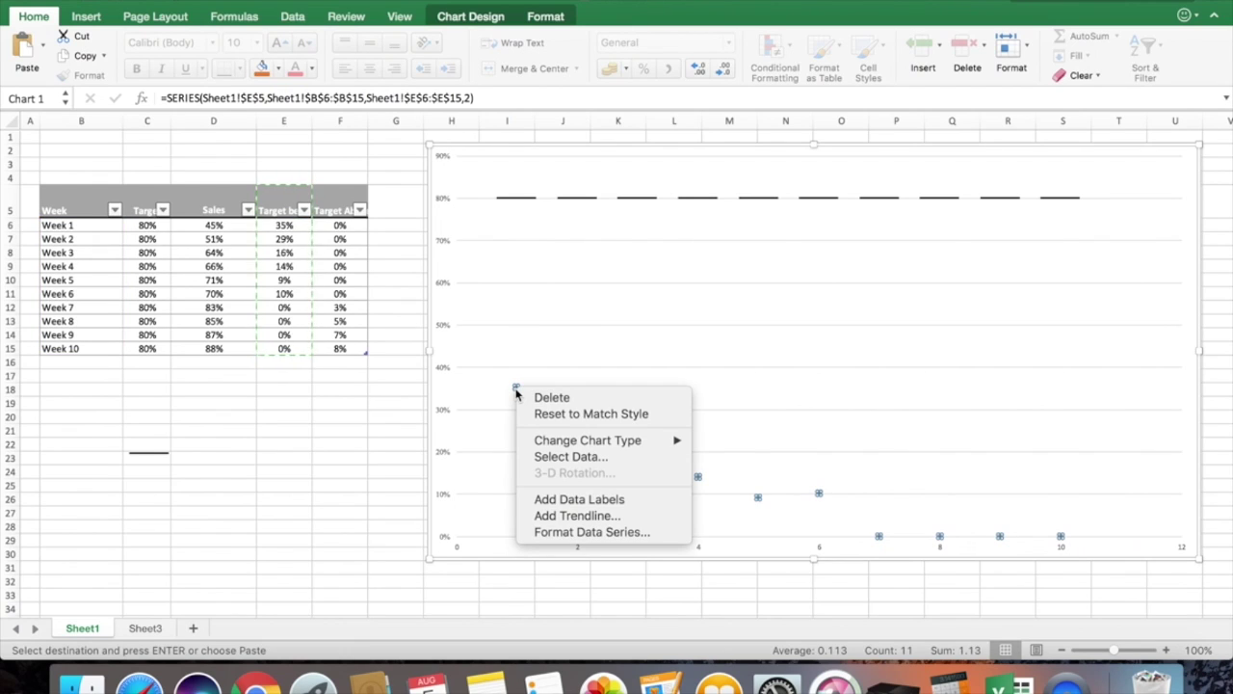
mouse_move(545, 443)
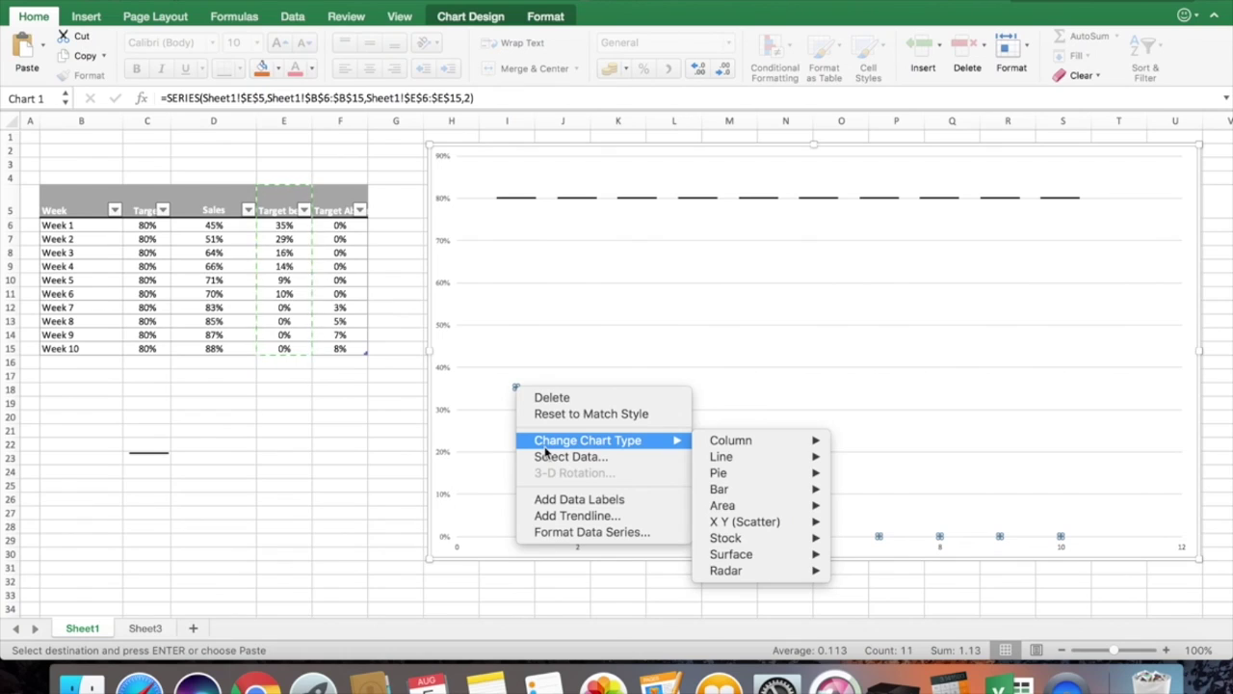
mouse_move(750, 441)
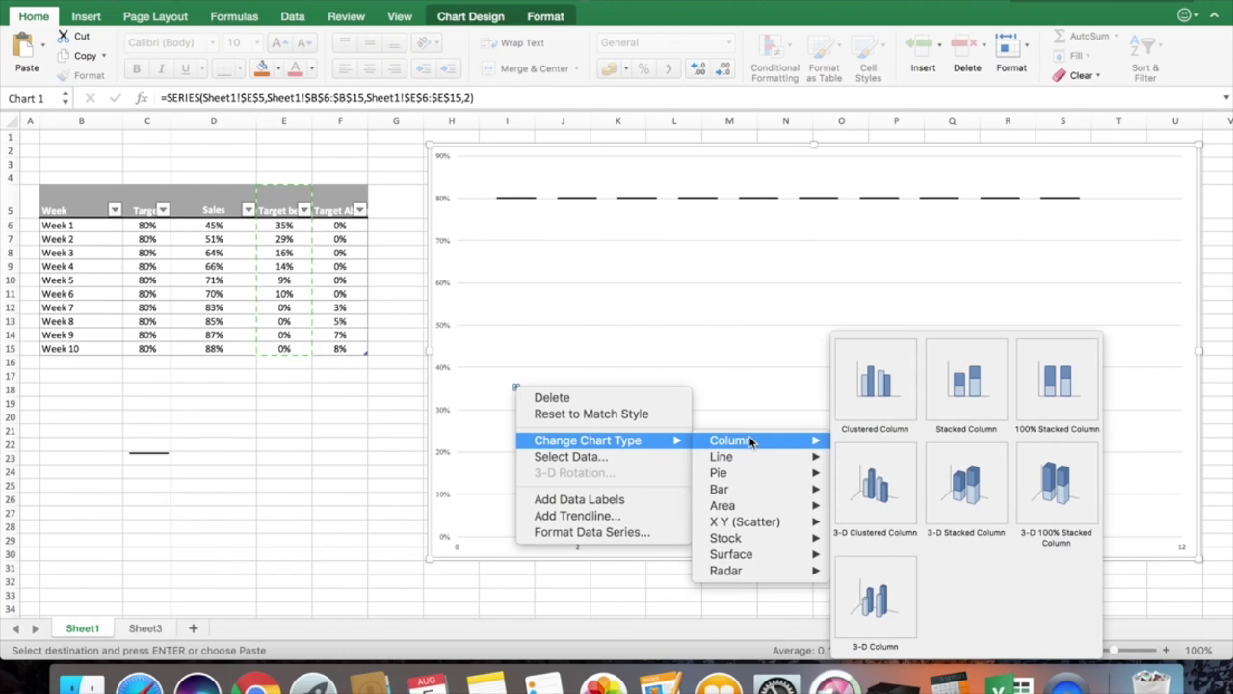
left_click(963, 403)
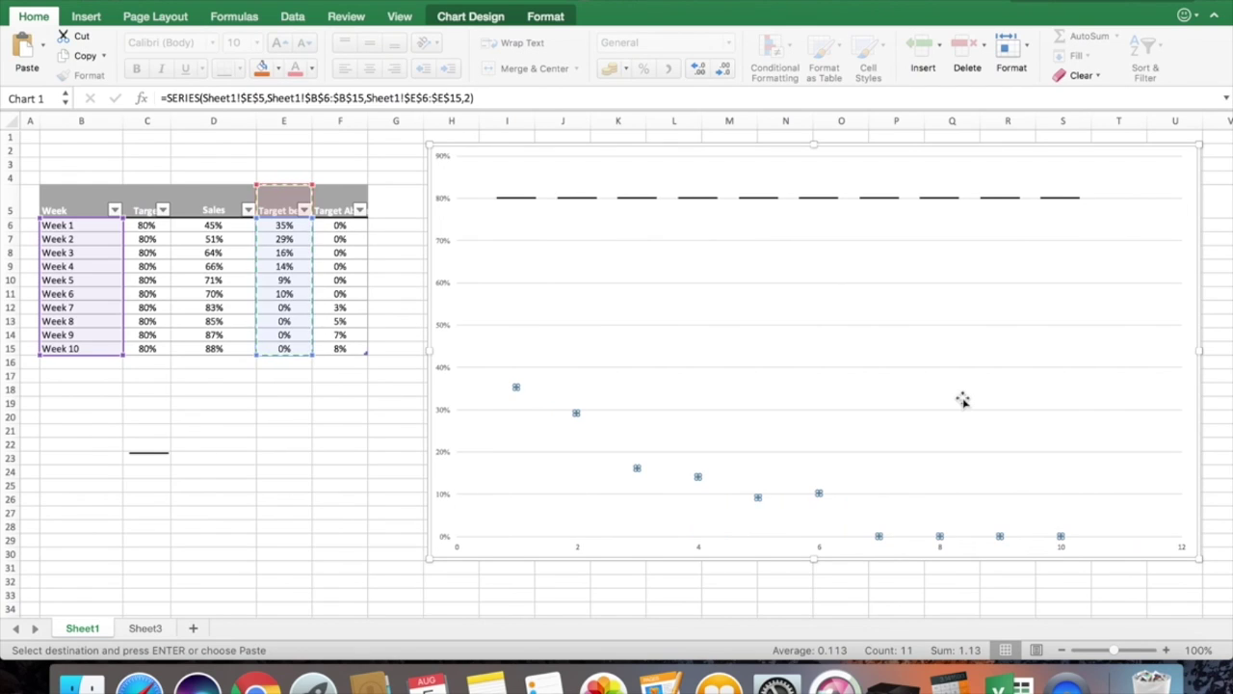
Step: Replace the chart's Target below series with the Sales column, copied with its header from D5:D15
key("Delete")
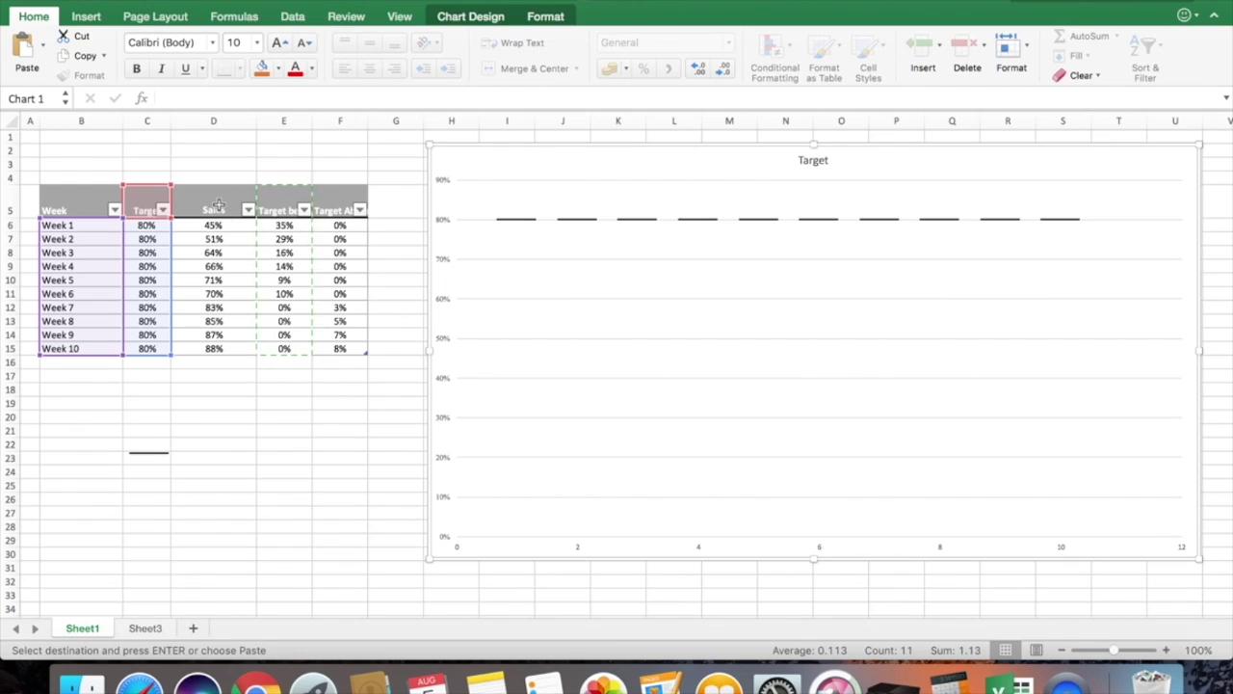
left_click_drag(219, 205, 224, 350)
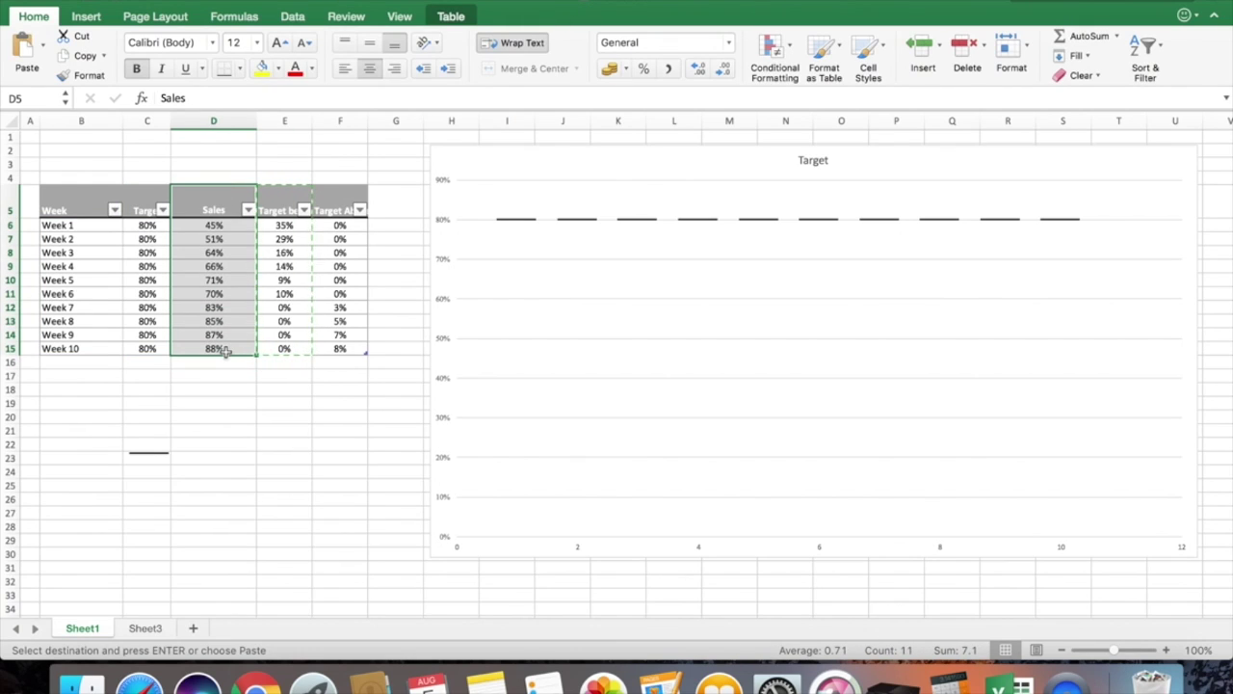
left_click(497, 145)
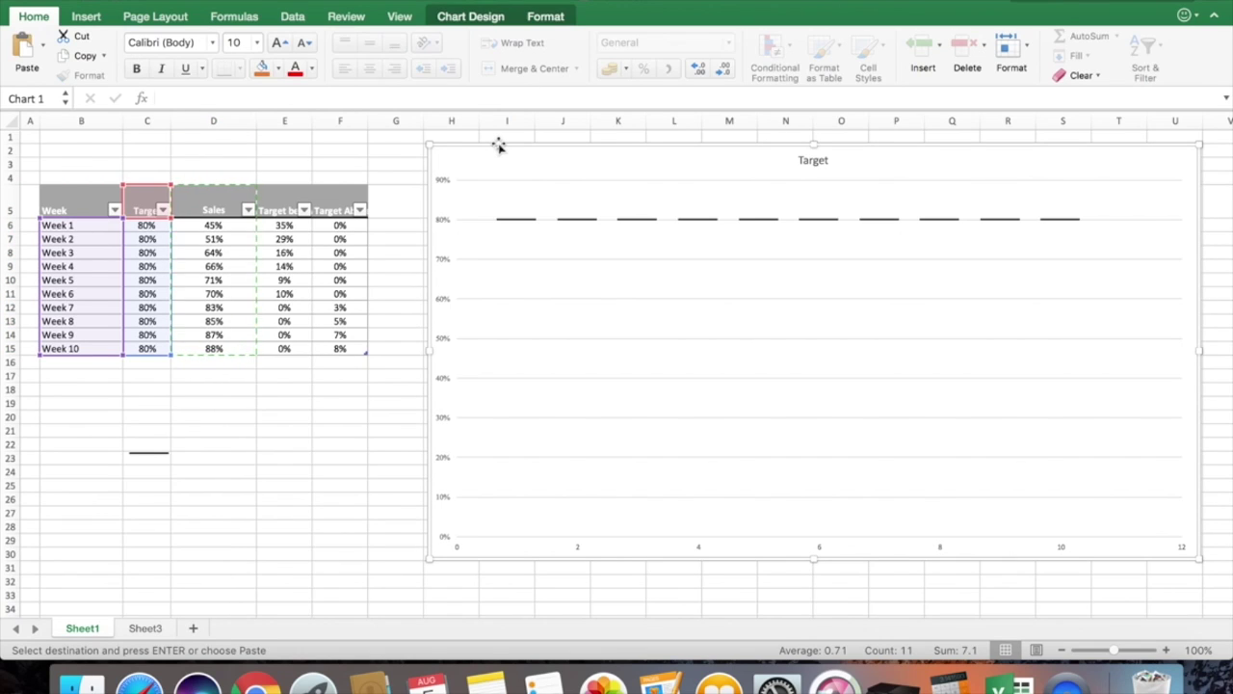
key("super+v")
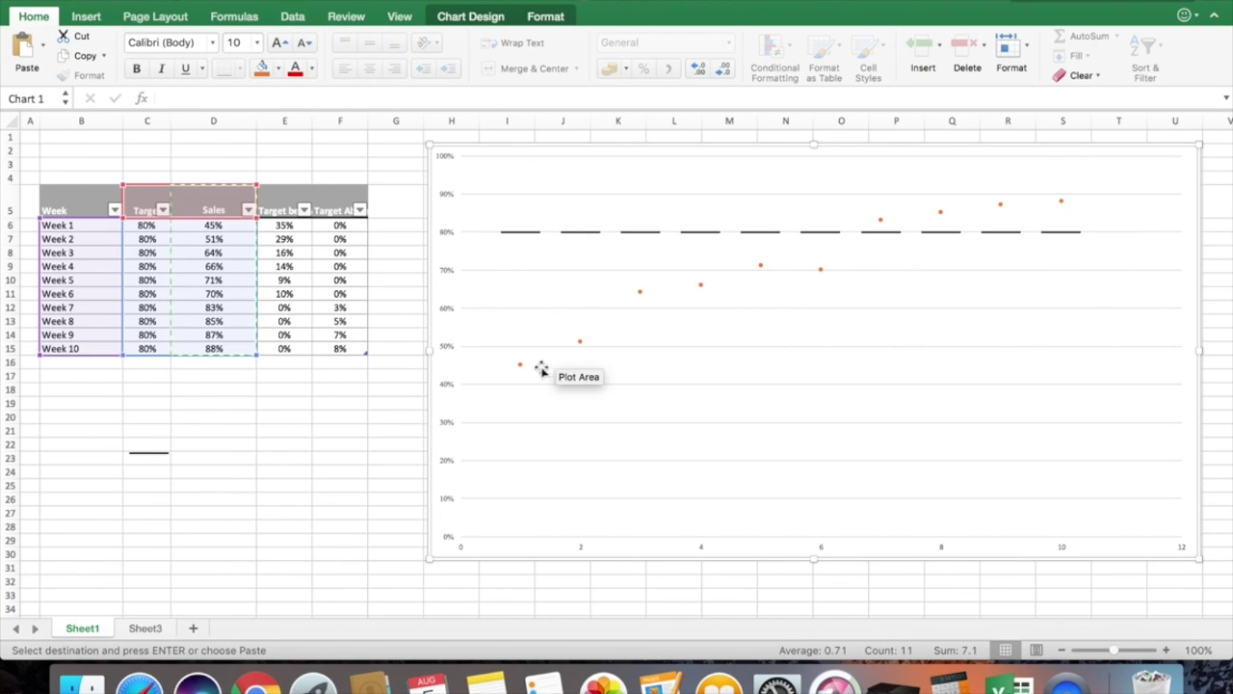
Step: Change the chart type of the Sales series to Stacked Column
left_click(518, 366)
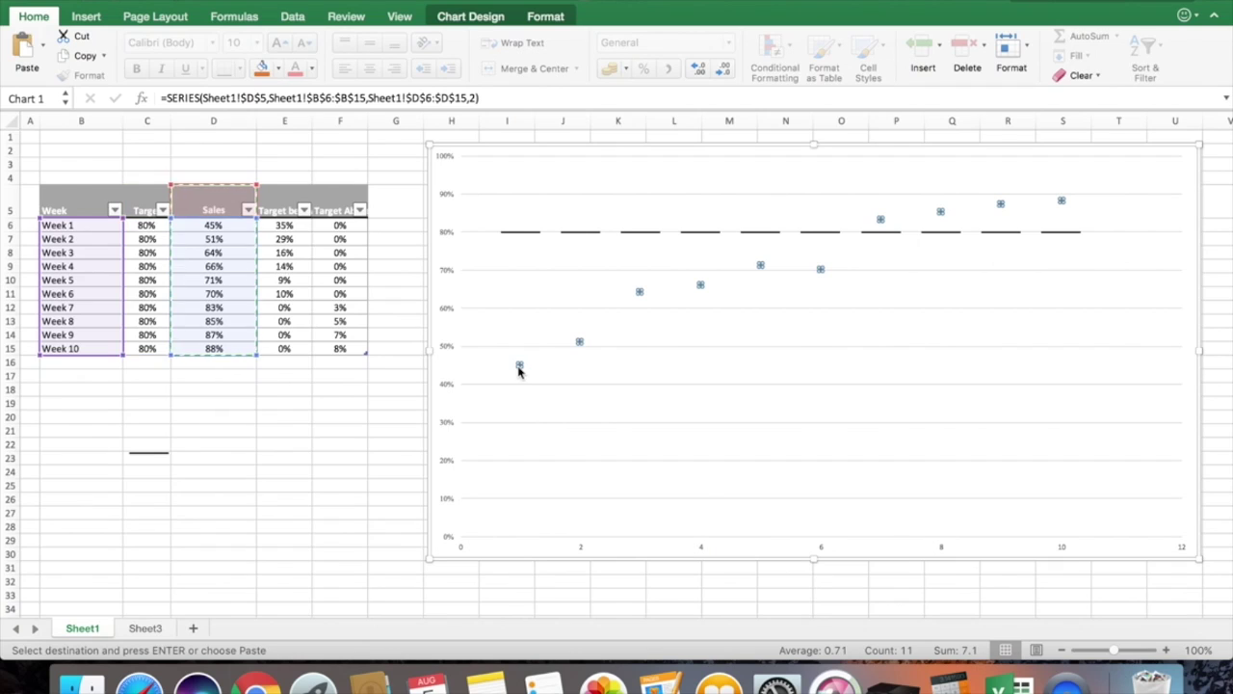
right_click(518, 367)
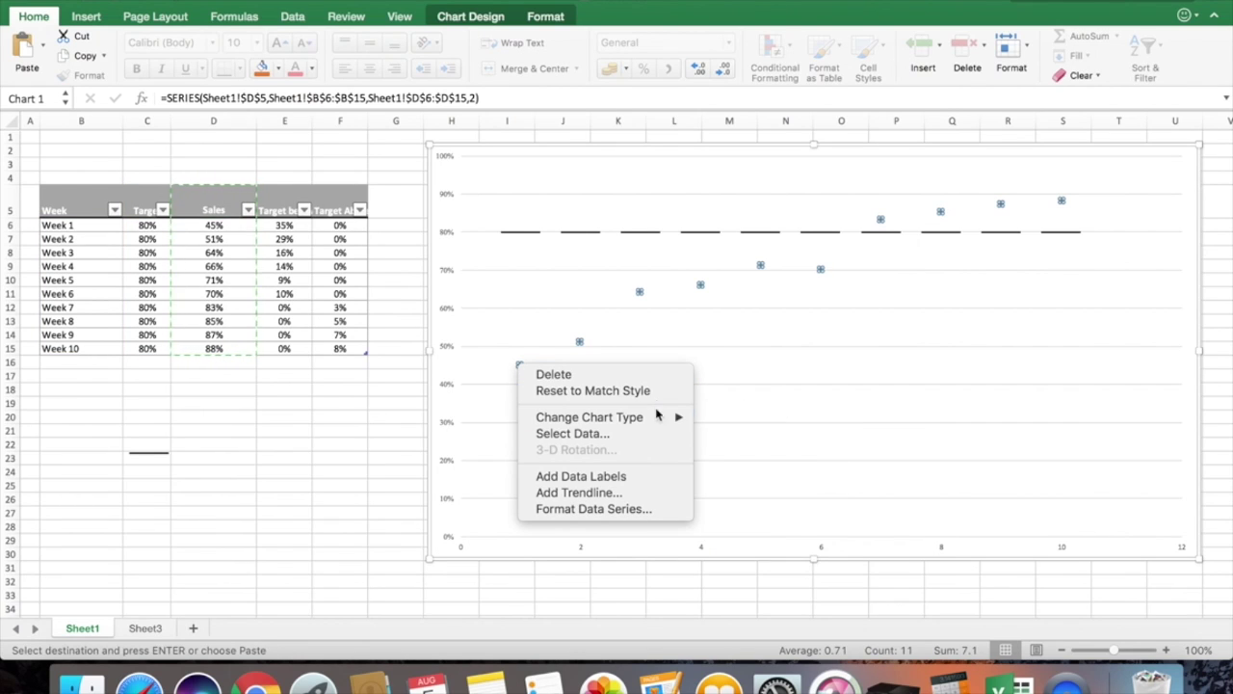
mouse_move(654, 429)
mouse_move(812, 418)
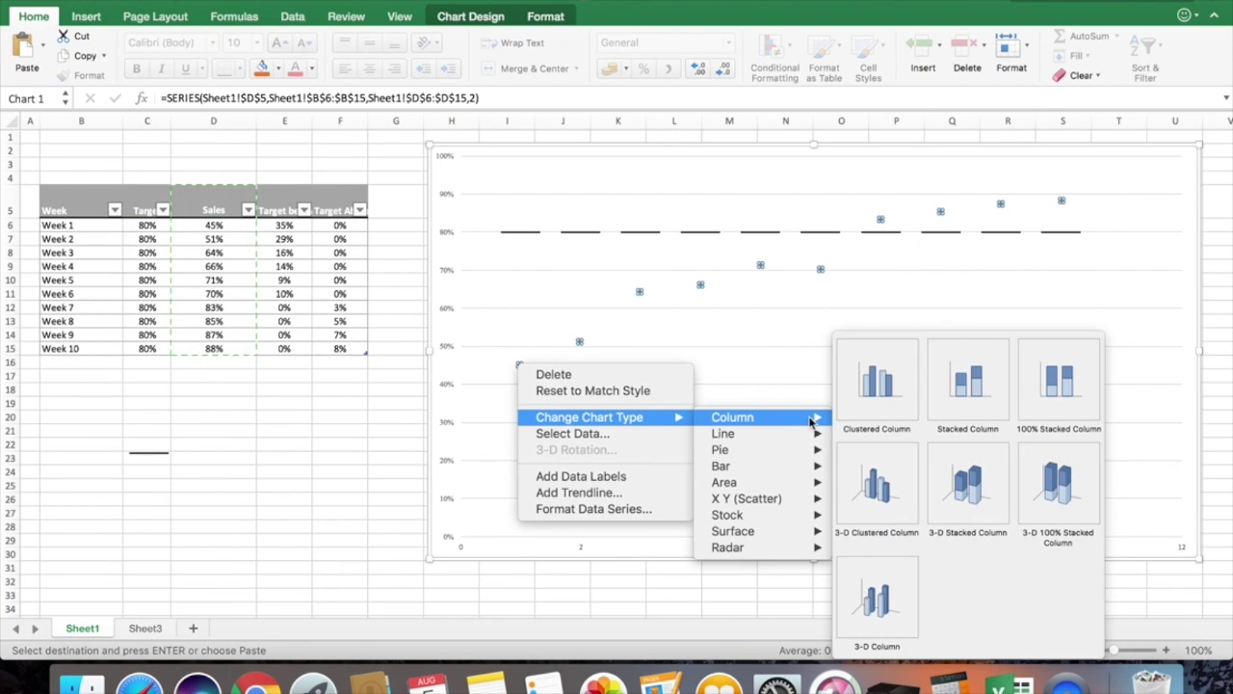
left_click(963, 410)
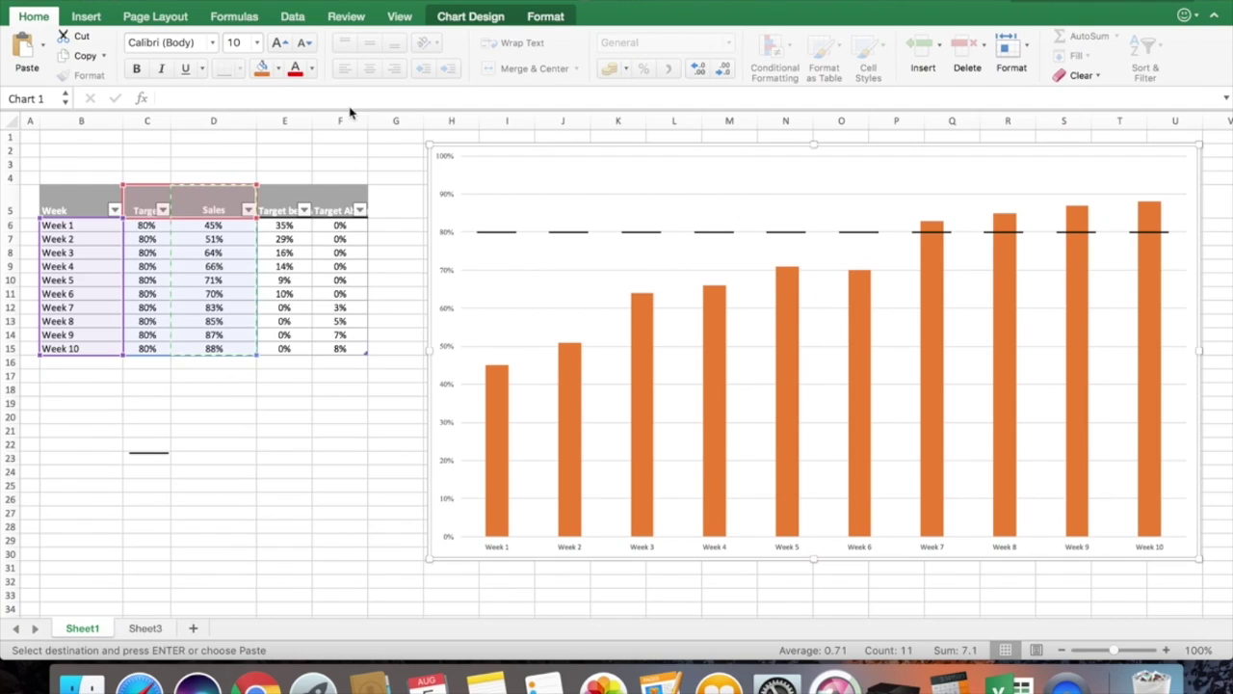
Step: Copy the Target below column with its header, E5:E15, and add it to the chart alongside the Sales columns
left_click_drag(291, 199, 294, 345)
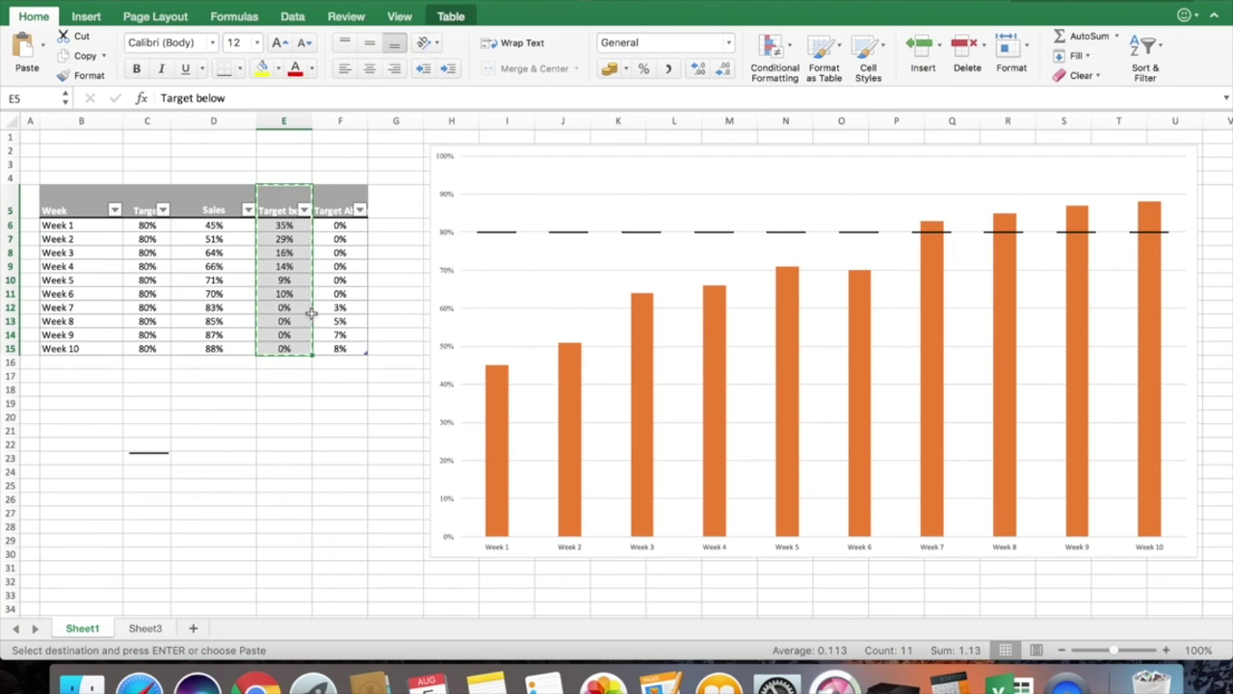
left_click(542, 144)
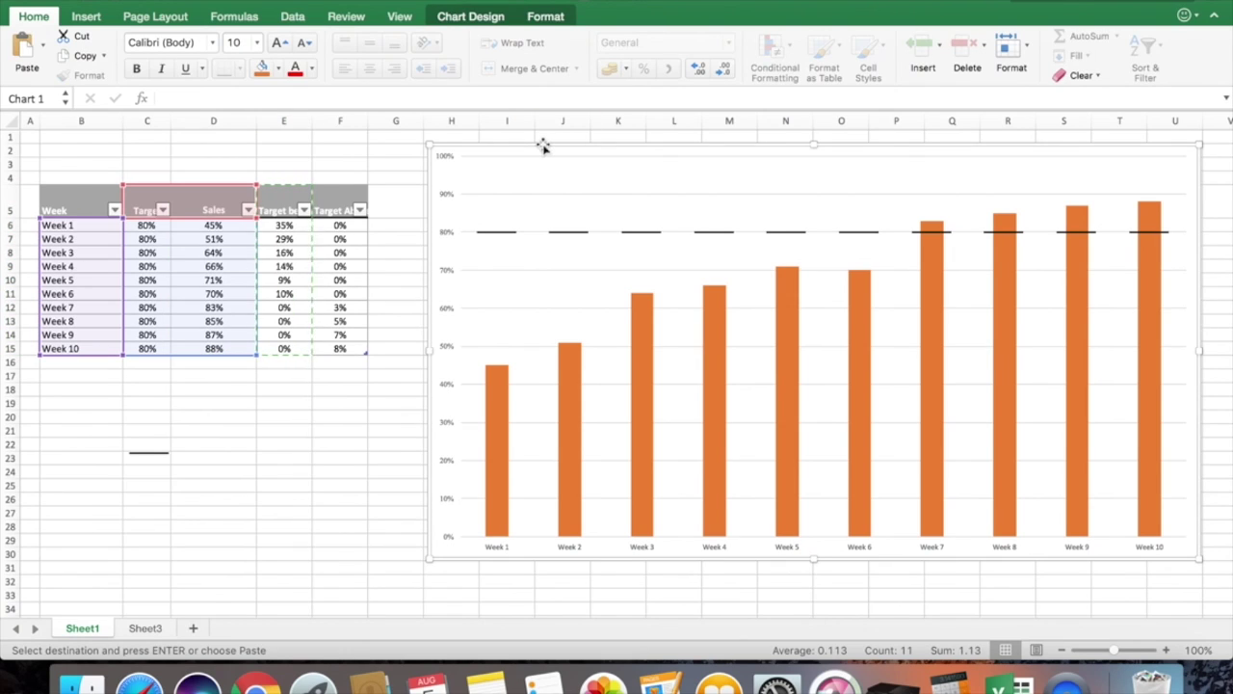
key("cmd+v")
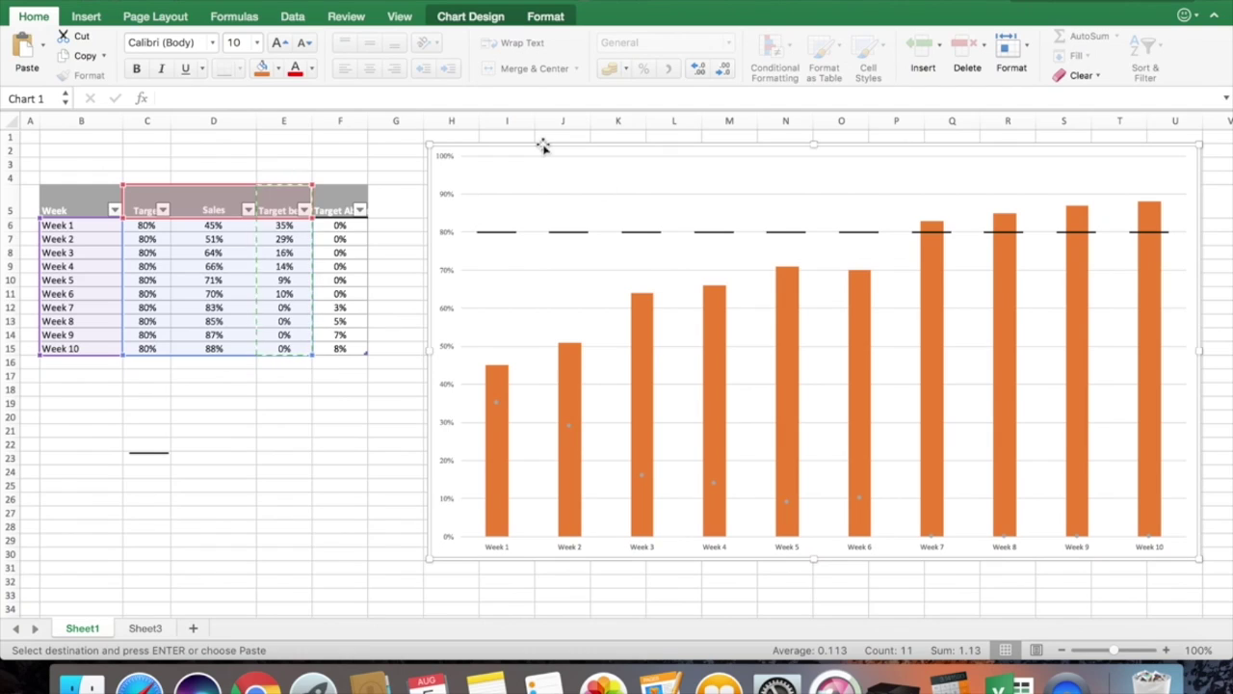
Step: Color the Target below series' markers black so they stand out against the orange Sales columns
left_click(494, 413)
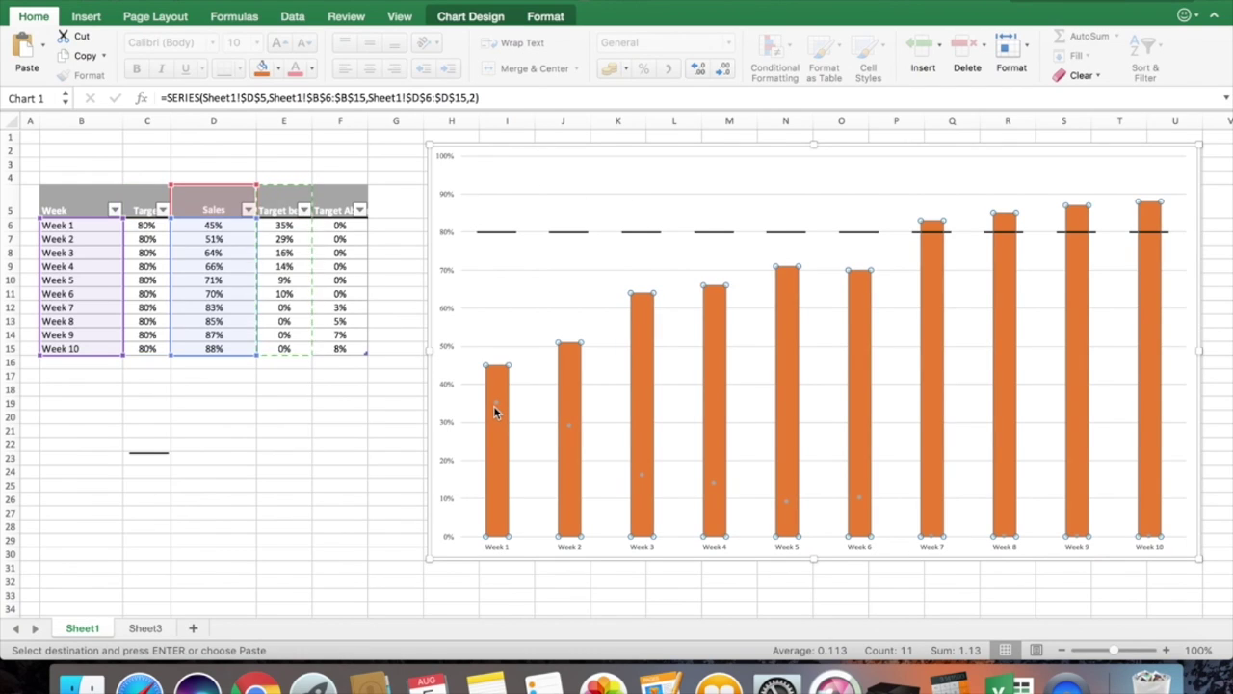
left_click(494, 407)
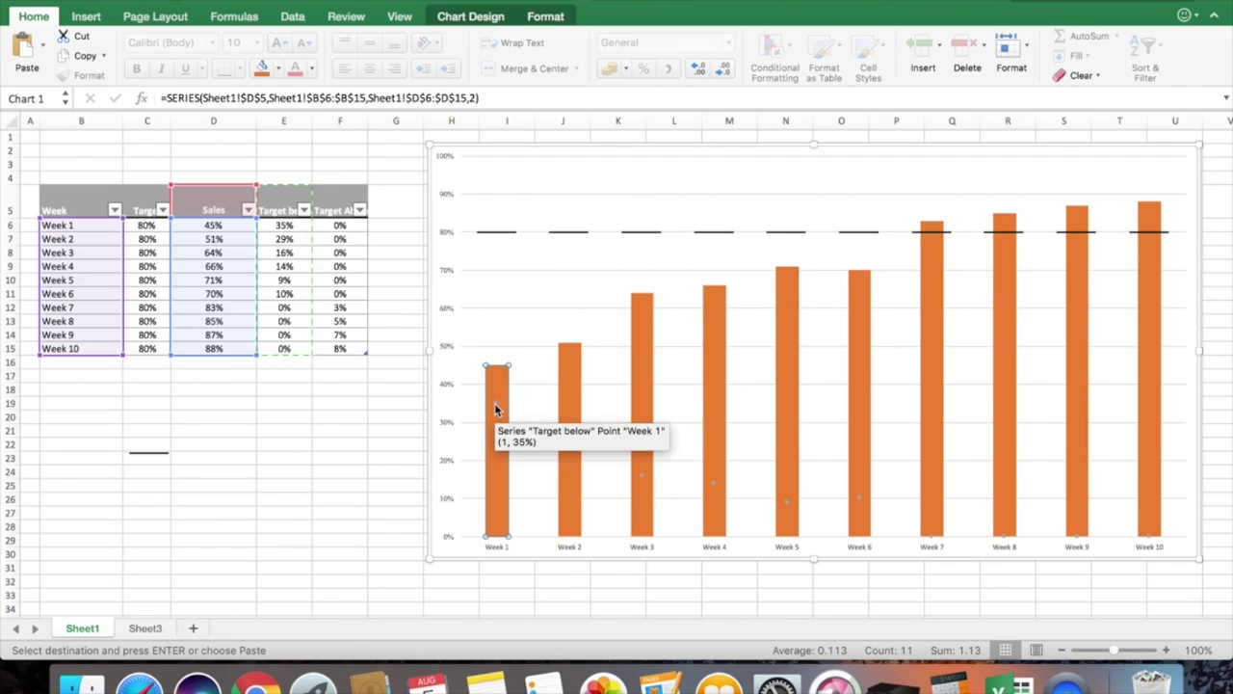
left_click(495, 404)
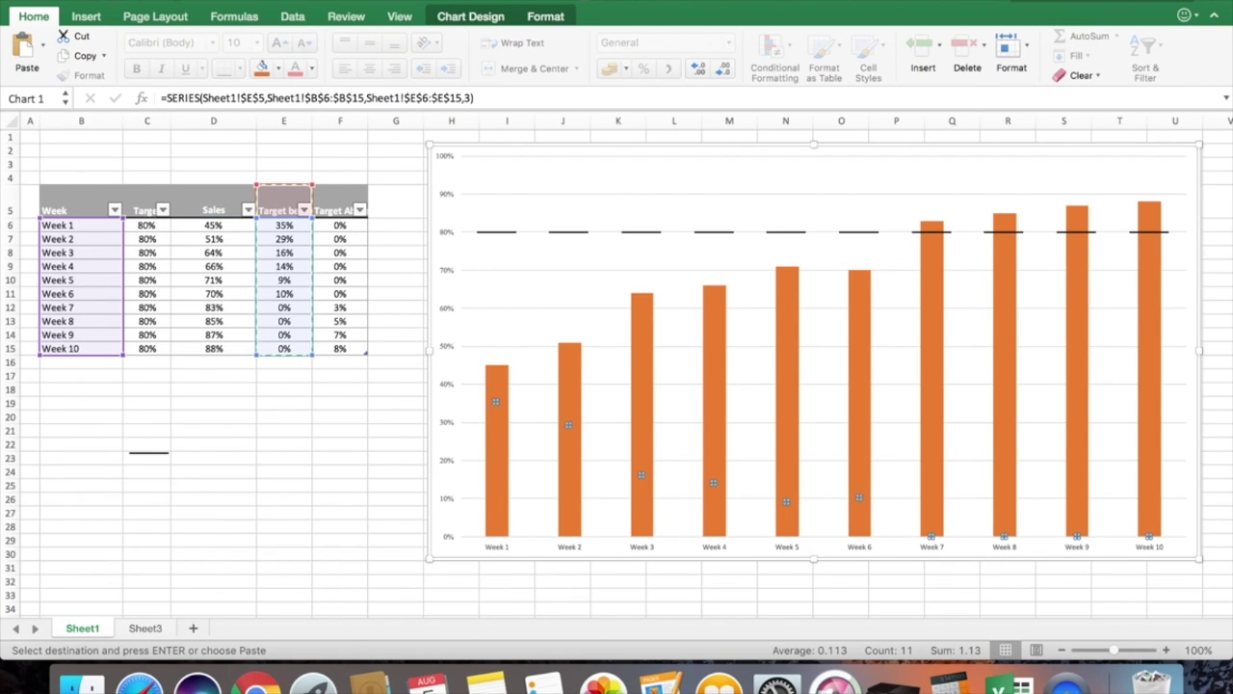
left_click(278, 69)
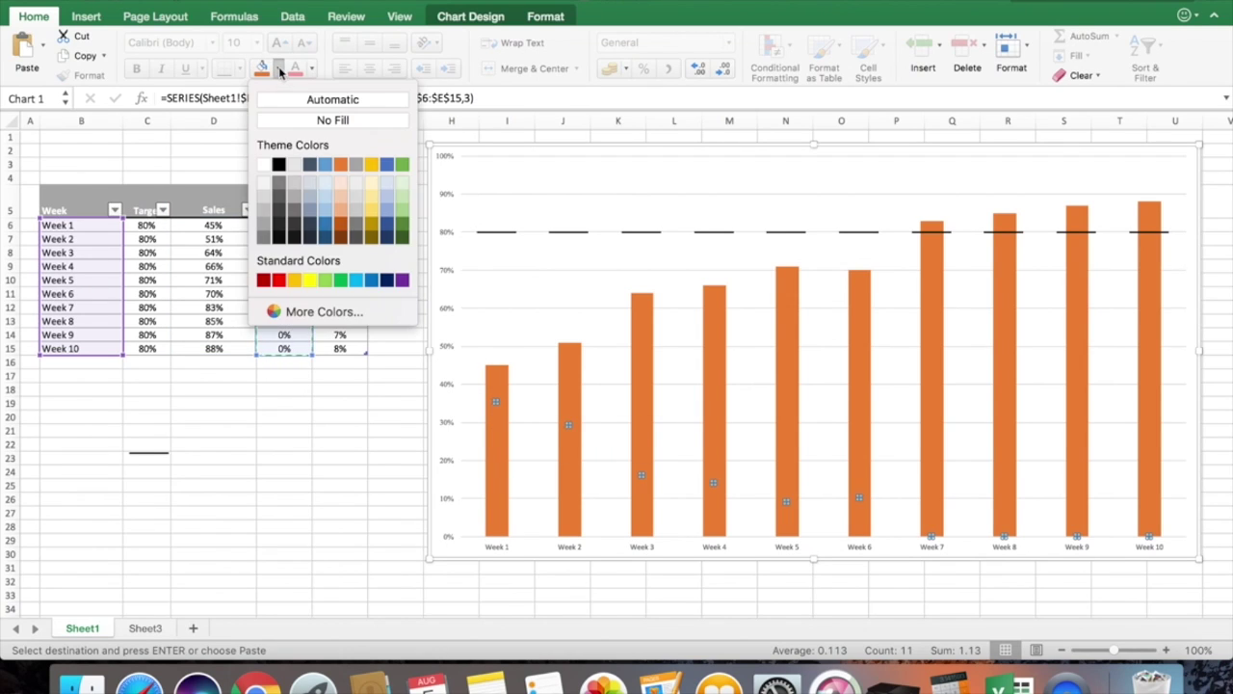
left_click(278, 165)
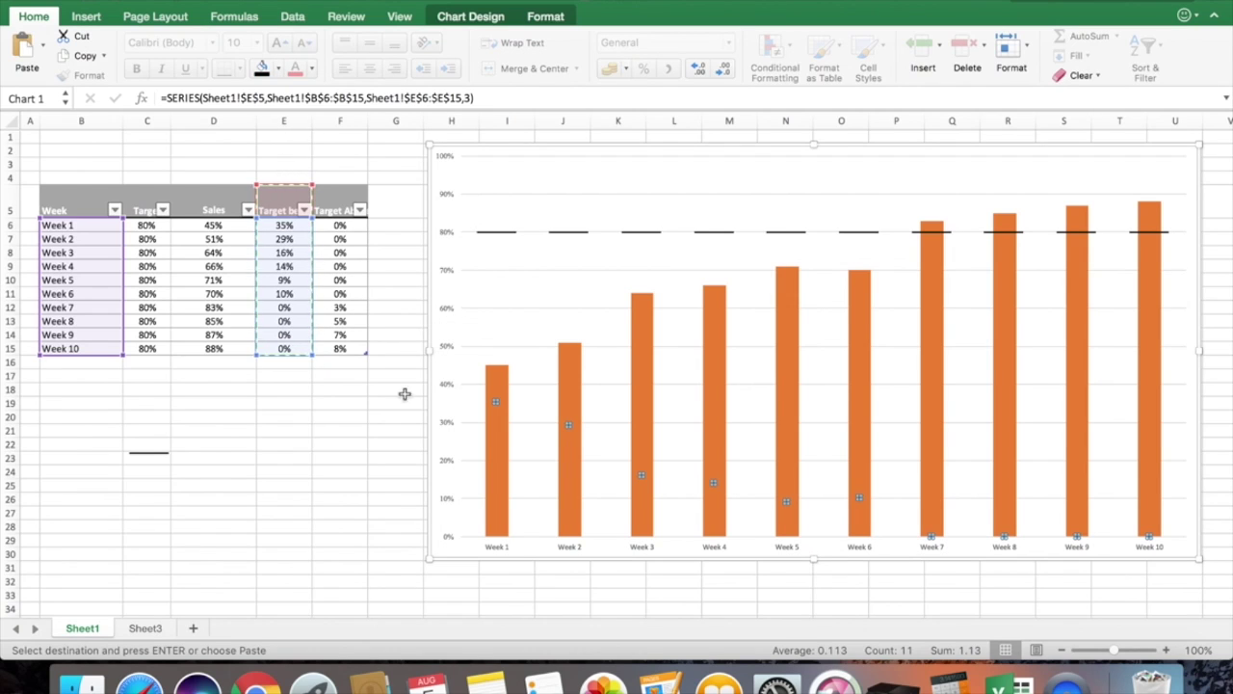
left_click(488, 419)
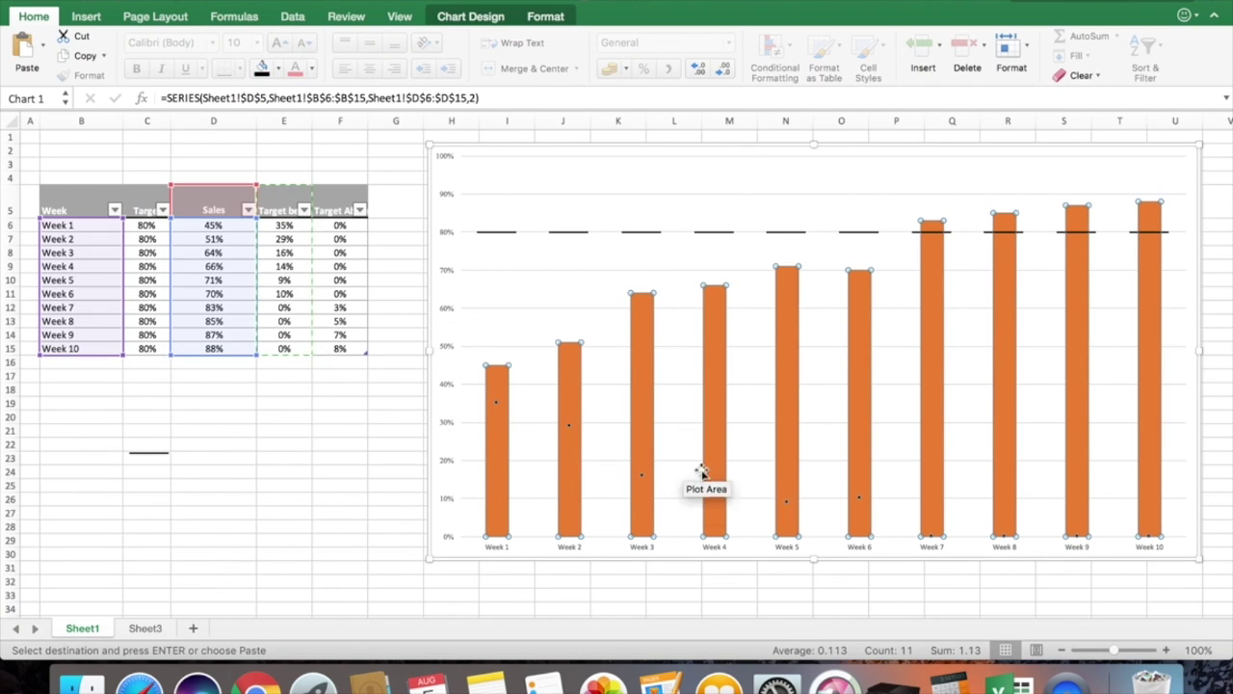
Step: Change the chart type of the Target below series to Stacked Column
left_click(497, 406)
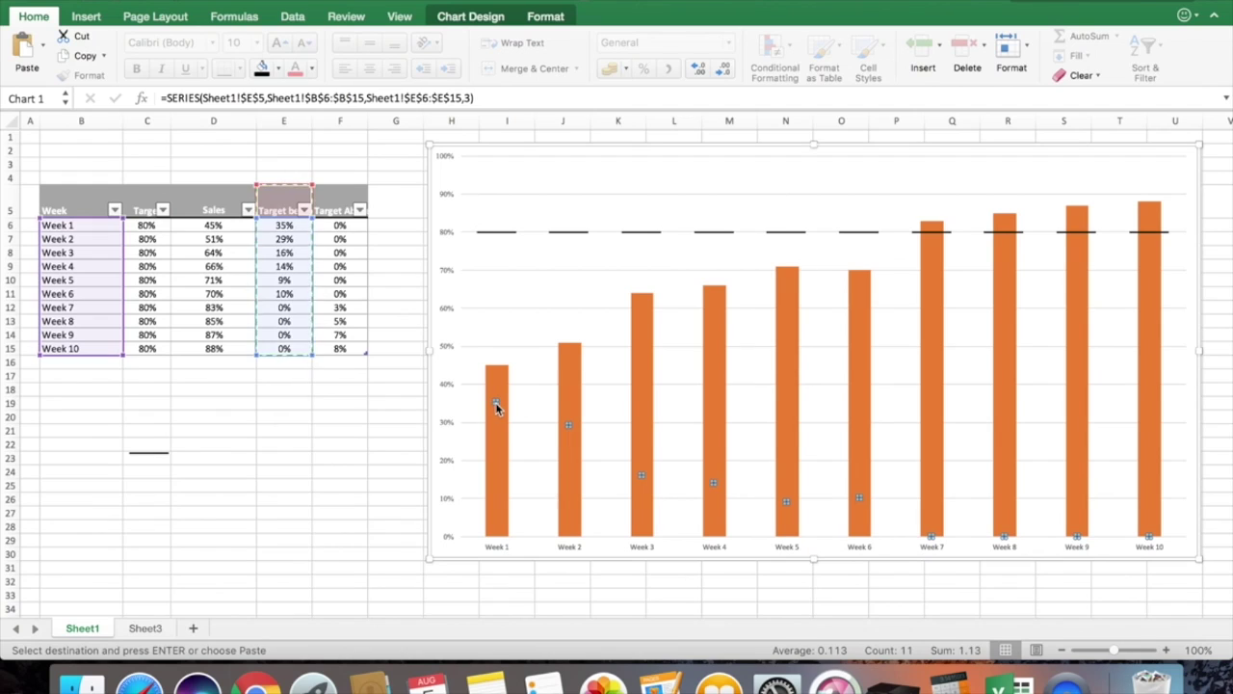
right_click(498, 405)
mouse_move(552, 457)
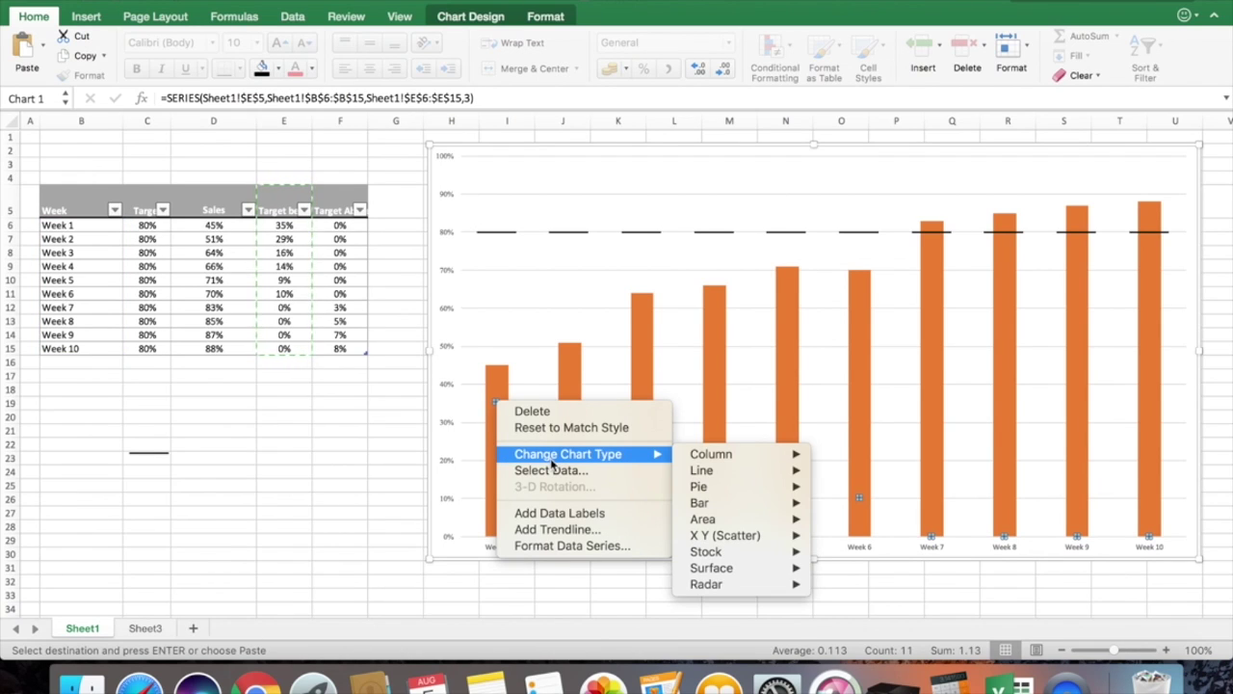
mouse_move(723, 457)
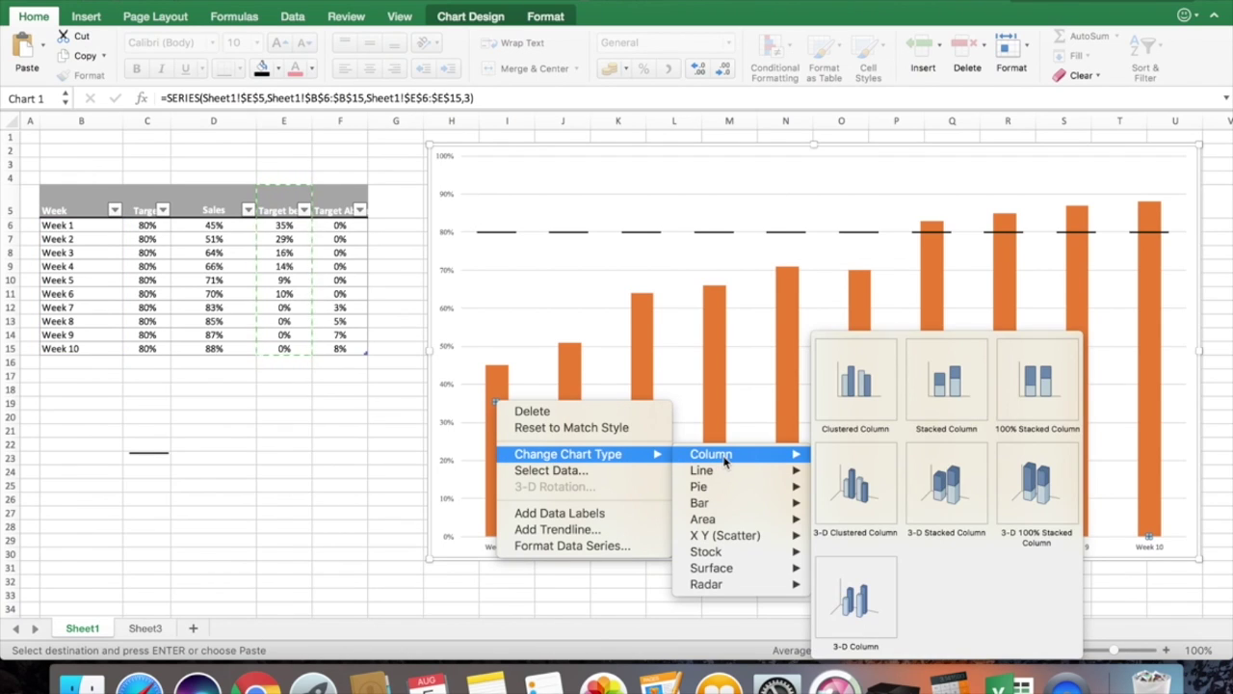
left_click(955, 389)
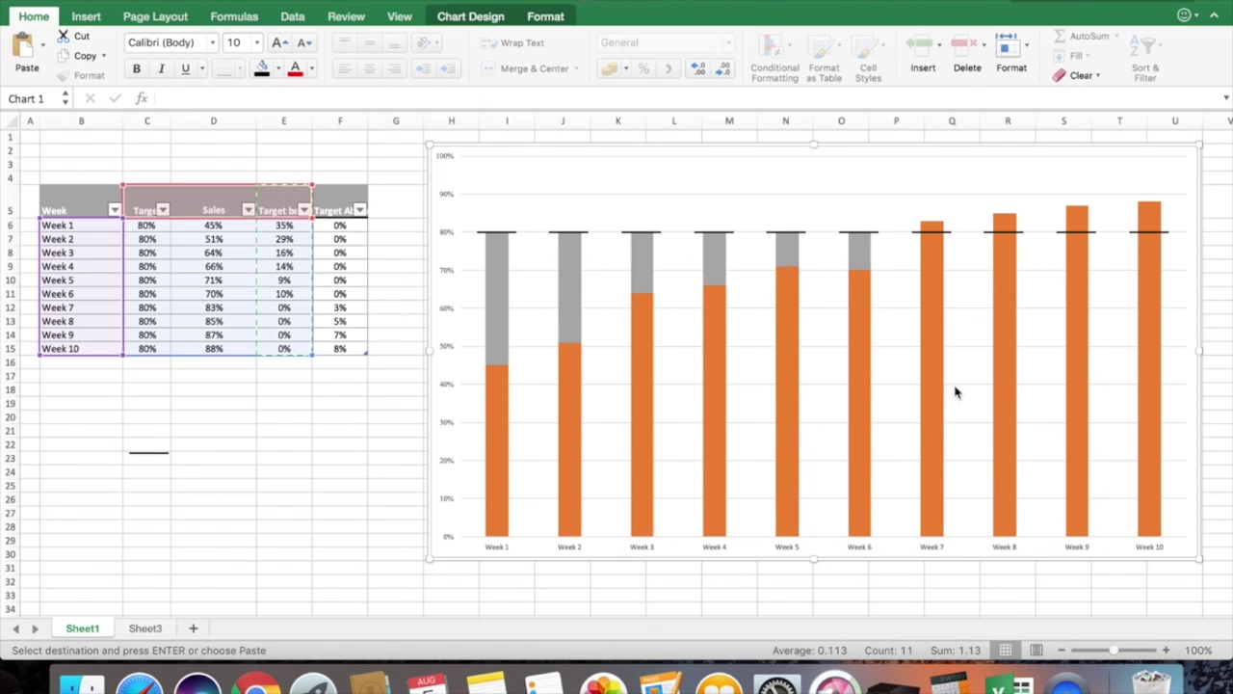
Step: Fill the Sales columns in the chart with light gray
left_click(501, 465)
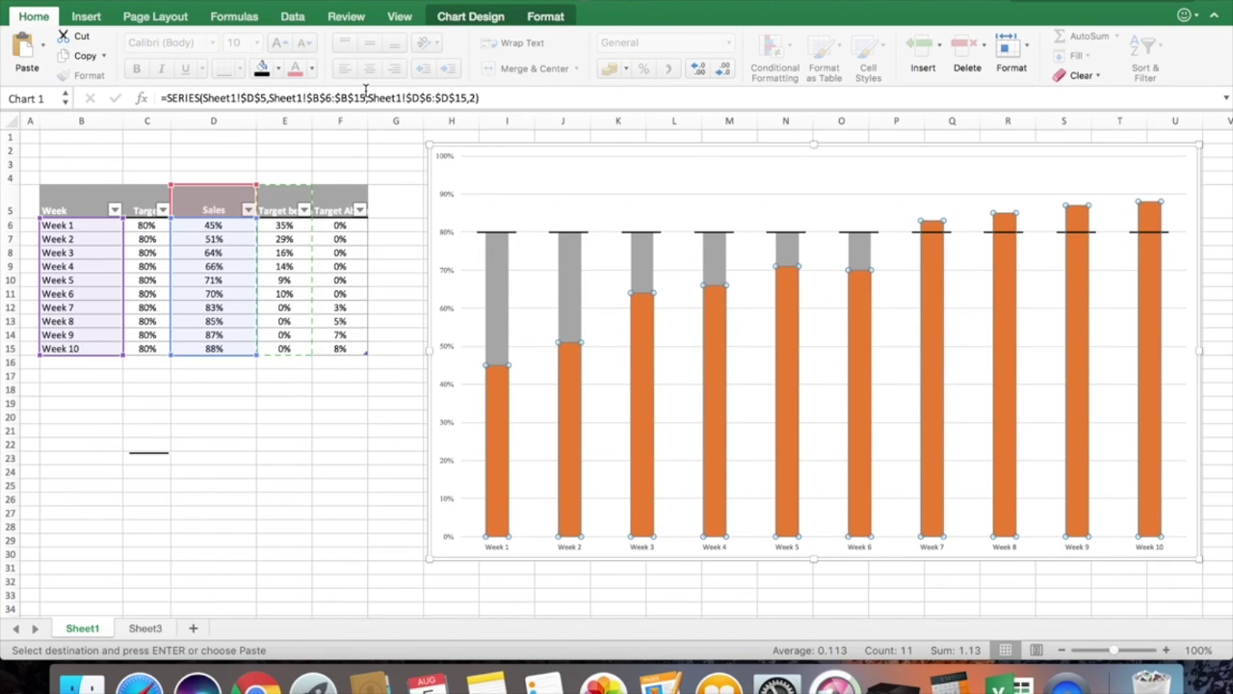
left_click(278, 68)
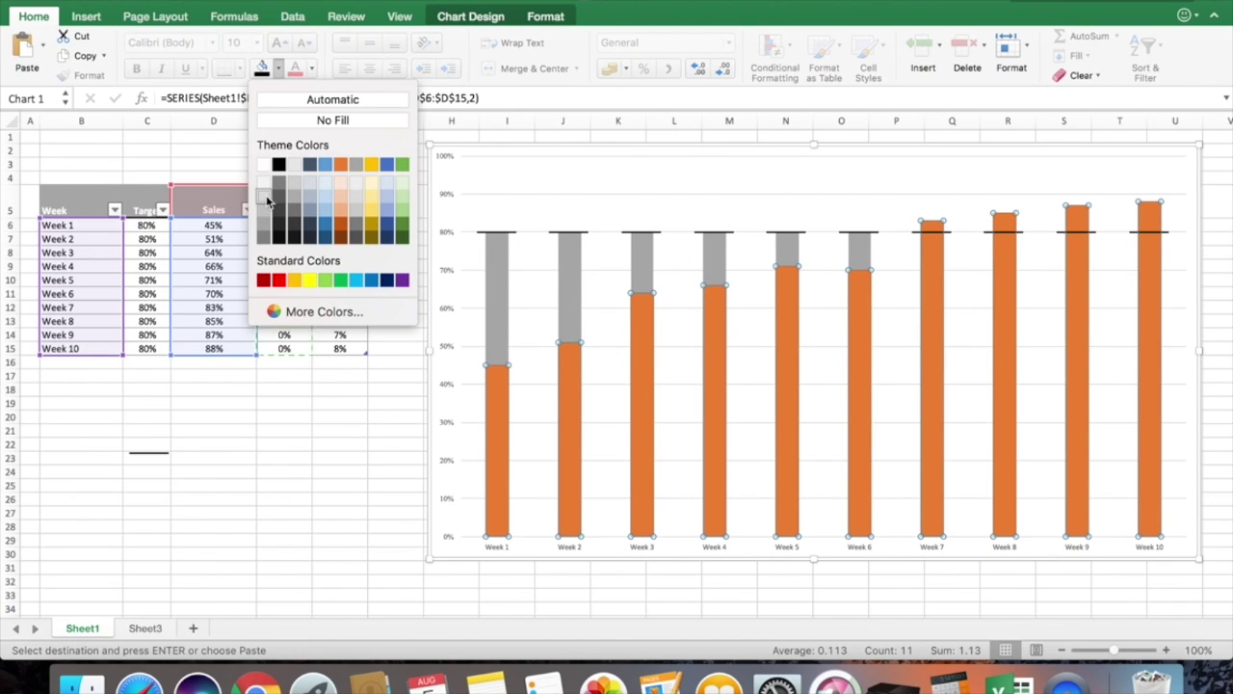
left_click(267, 199)
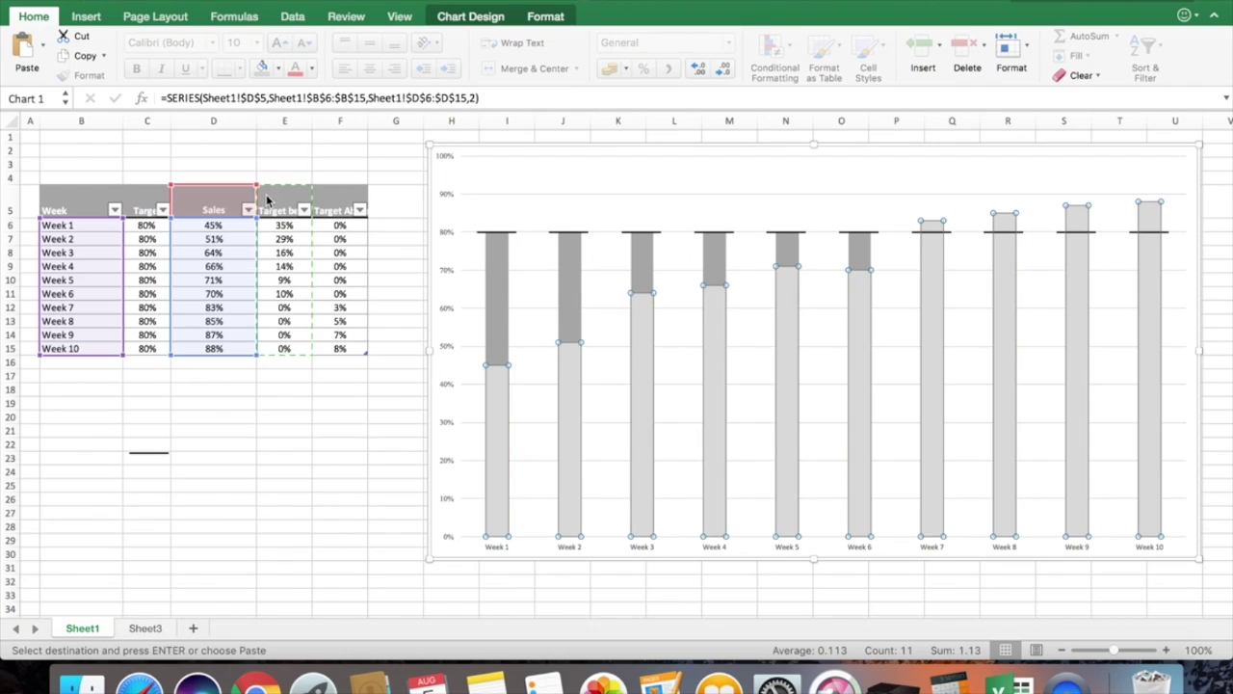
Step: Fill the Target below segments in the chart with red and deselect the chart
left_click(490, 309)
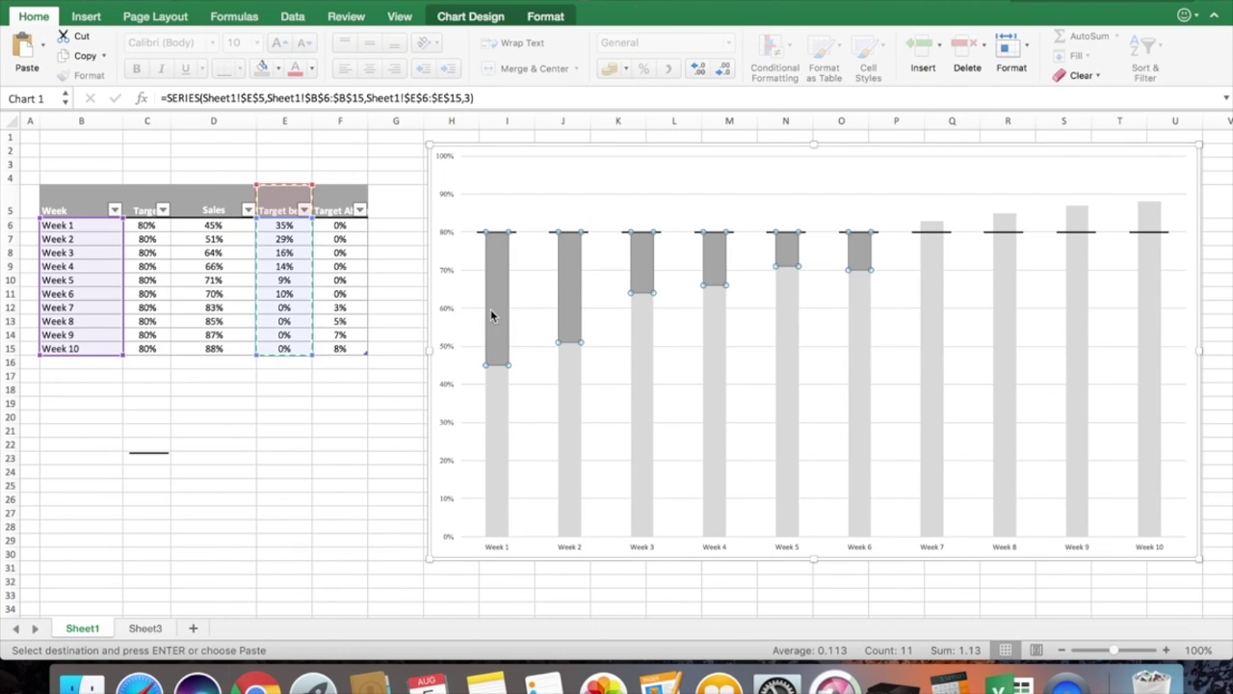
left_click(278, 69)
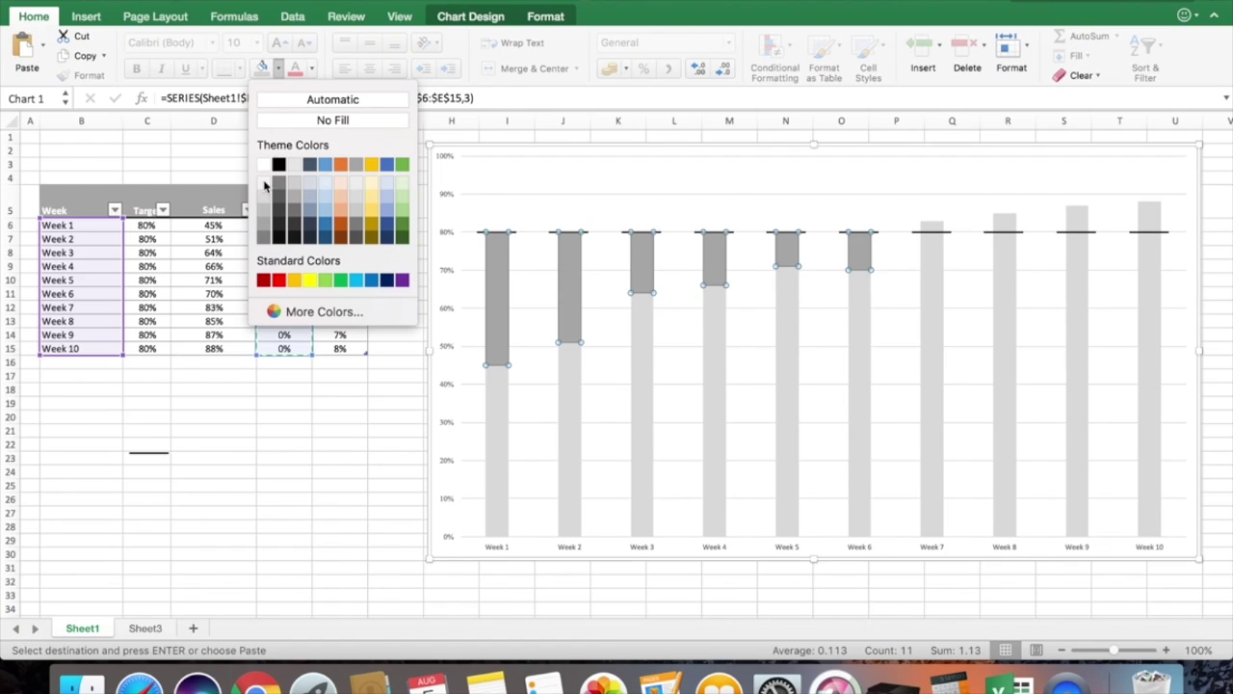
left_click(279, 280)
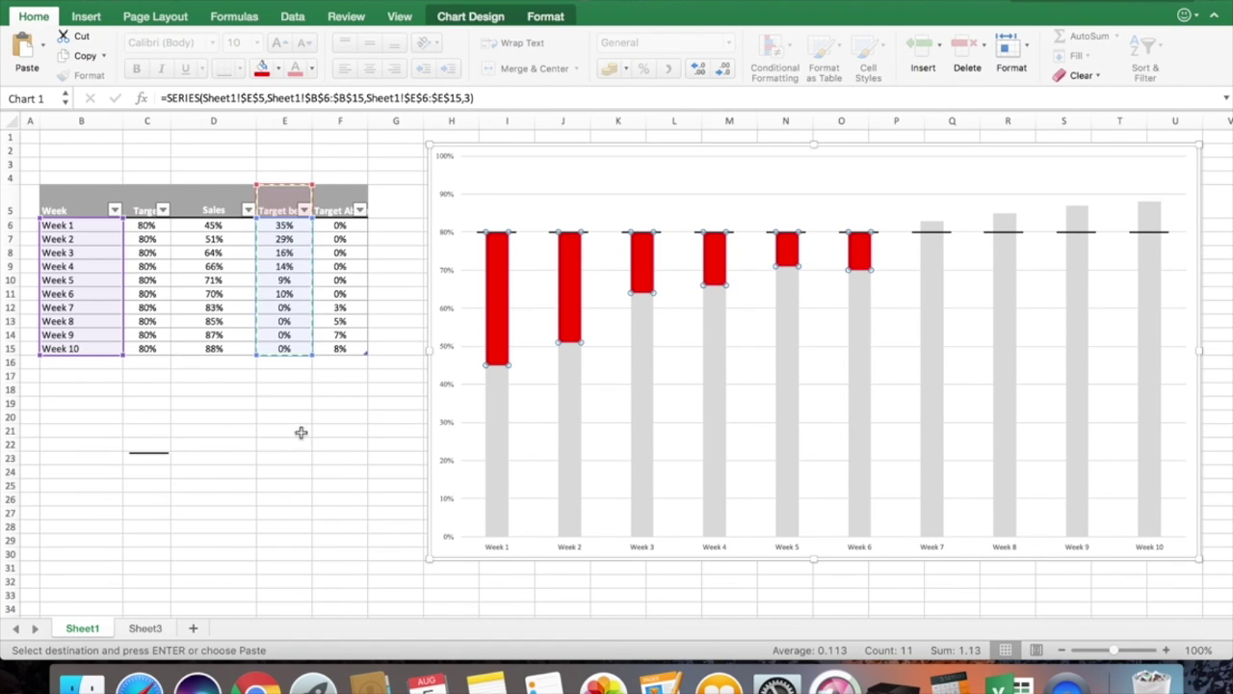
left_click(308, 484)
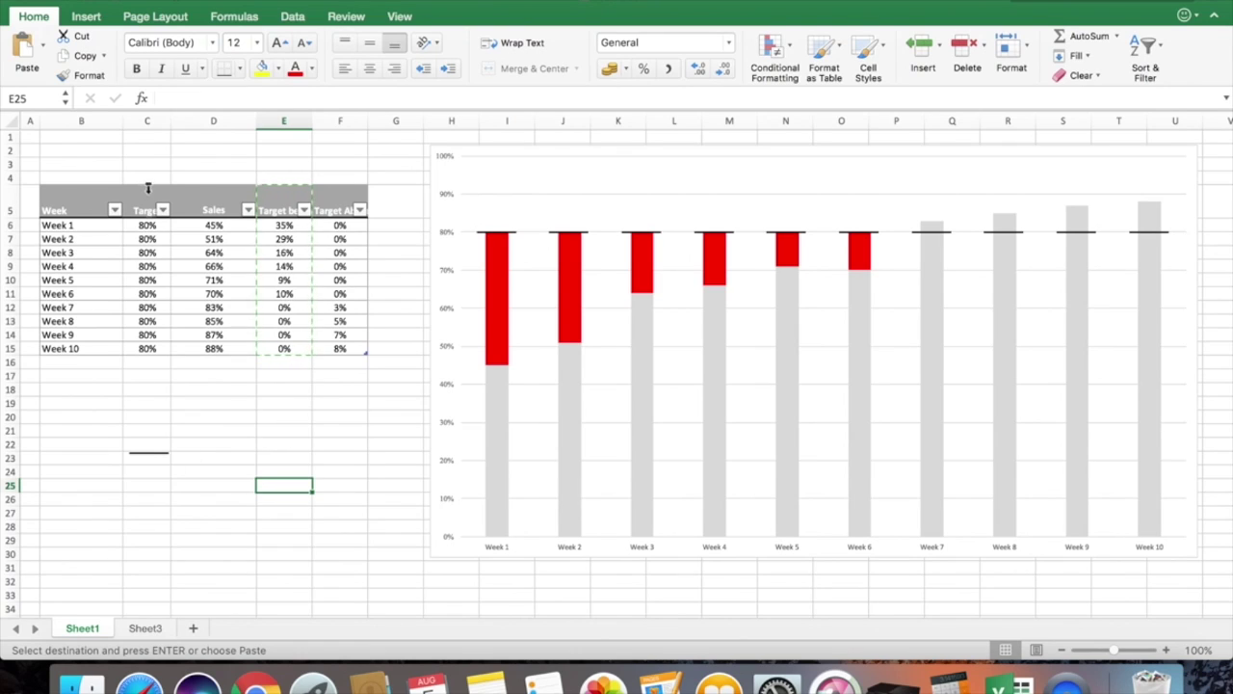
Step: Copy the Week and Target columns of the table with their headers and add them to the chart as another Target series
left_click_drag(92, 203, 151, 347)
key("cmd+c")
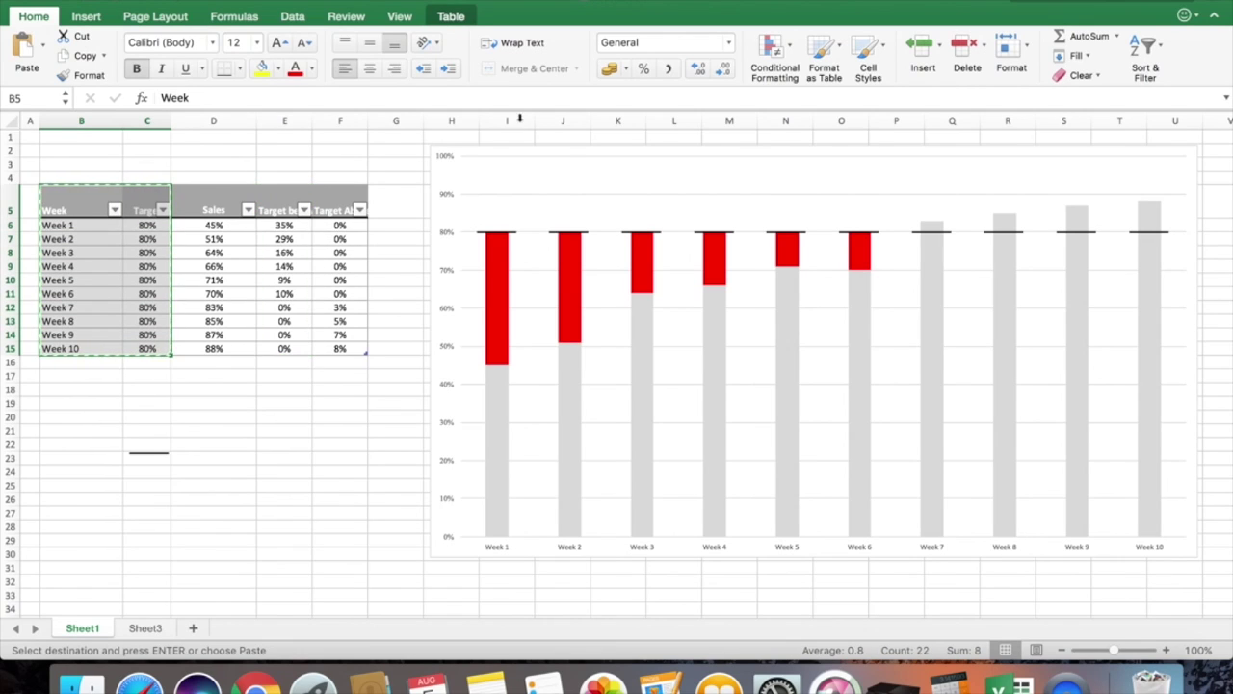
left_click(513, 150)
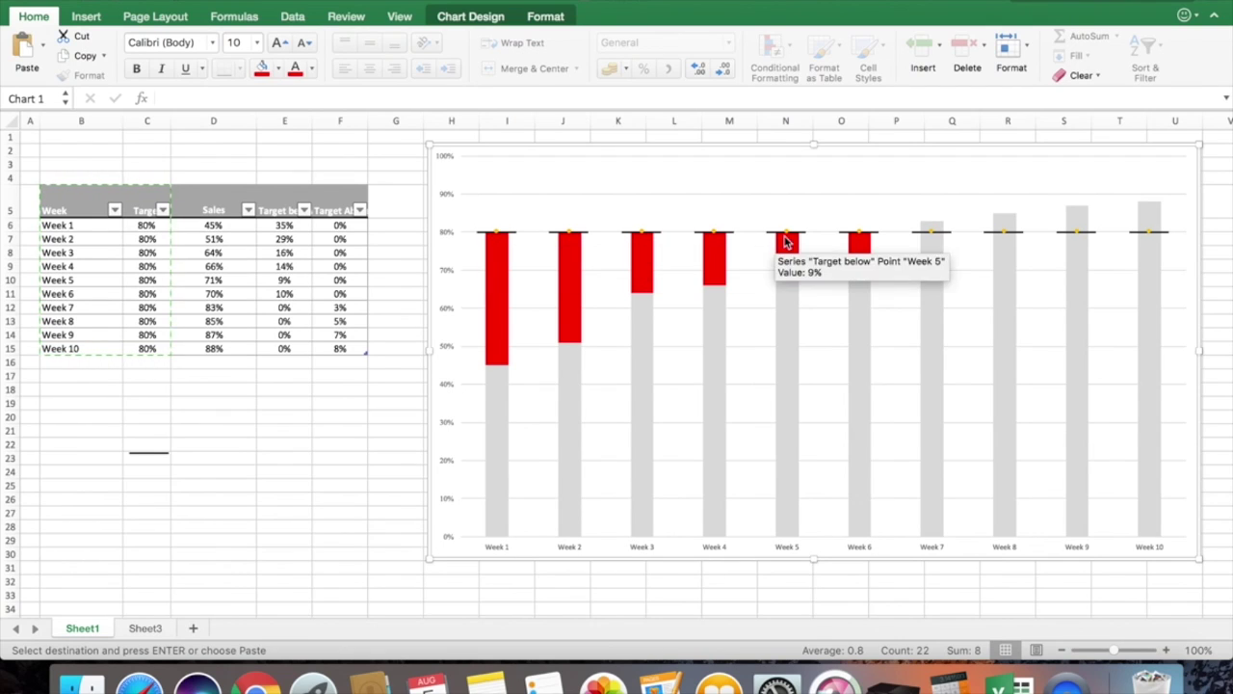
Step: Plot the newly added Target series on the secondary axis
double_click(499, 240)
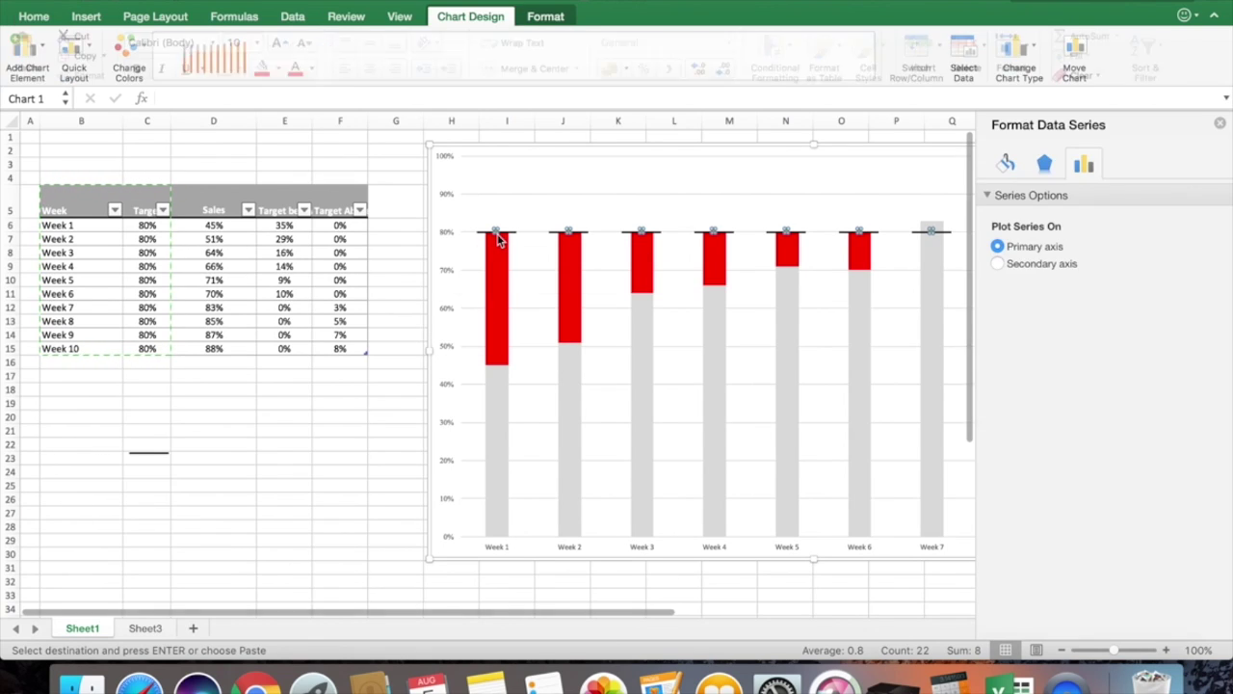
left_click(996, 264)
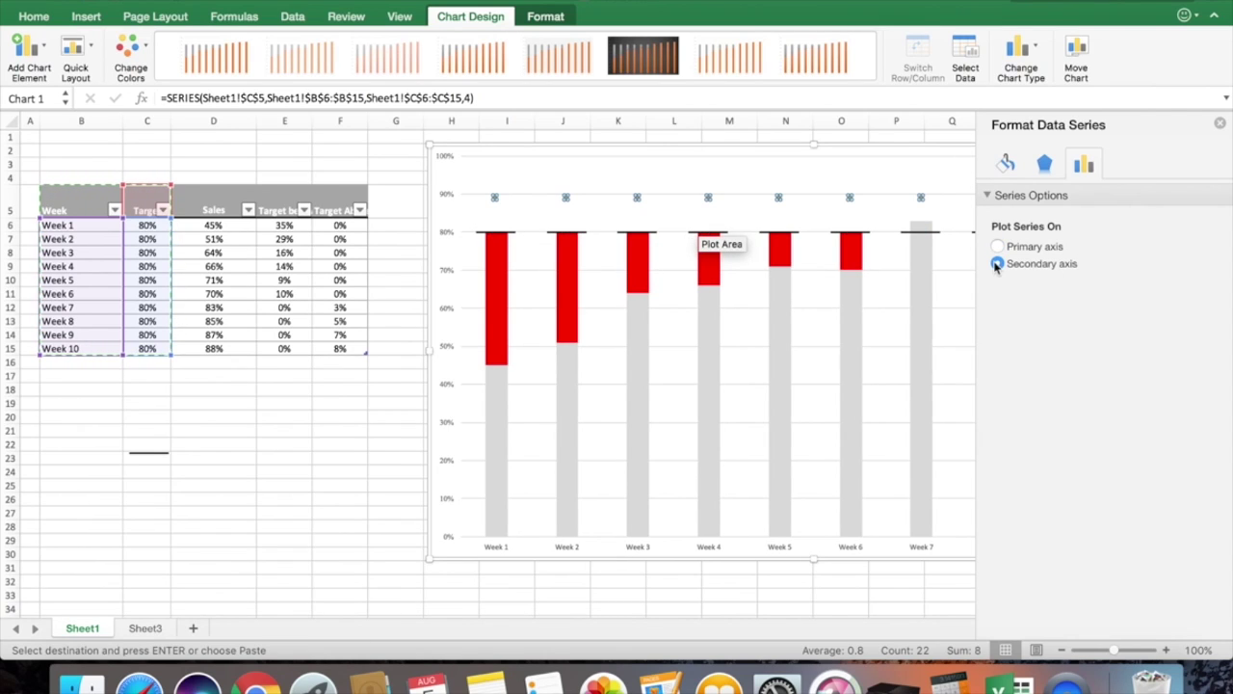
left_click(361, 497)
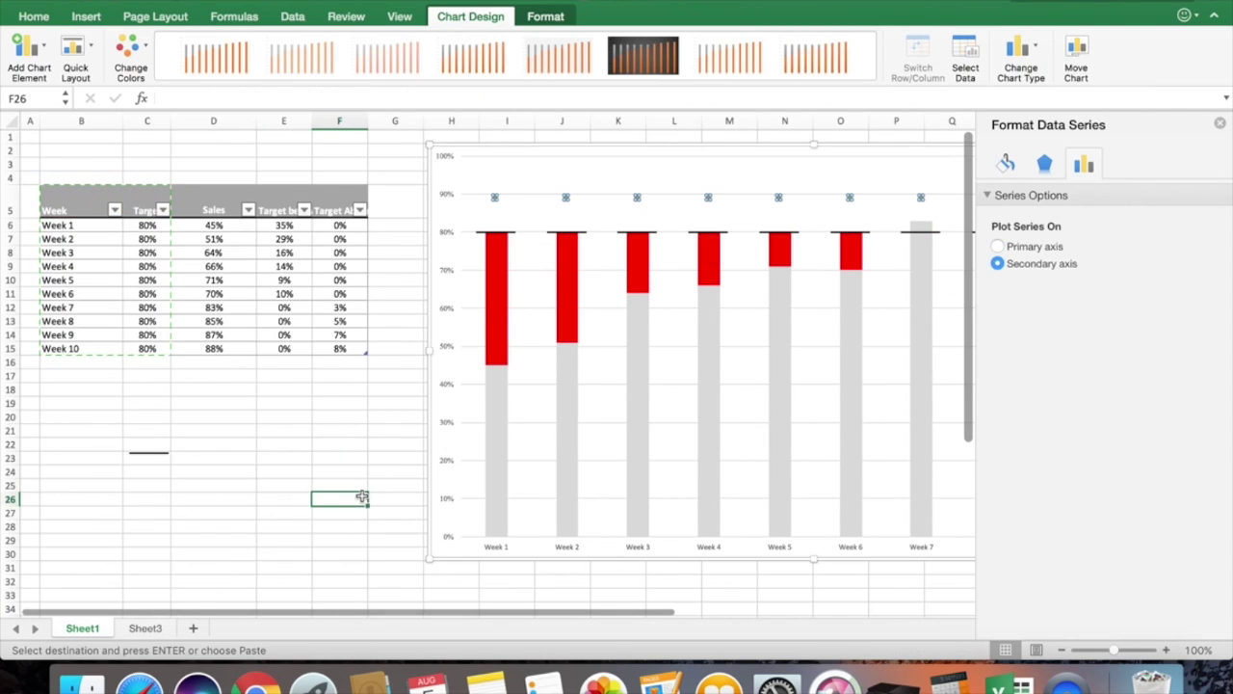
left_click(1220, 123)
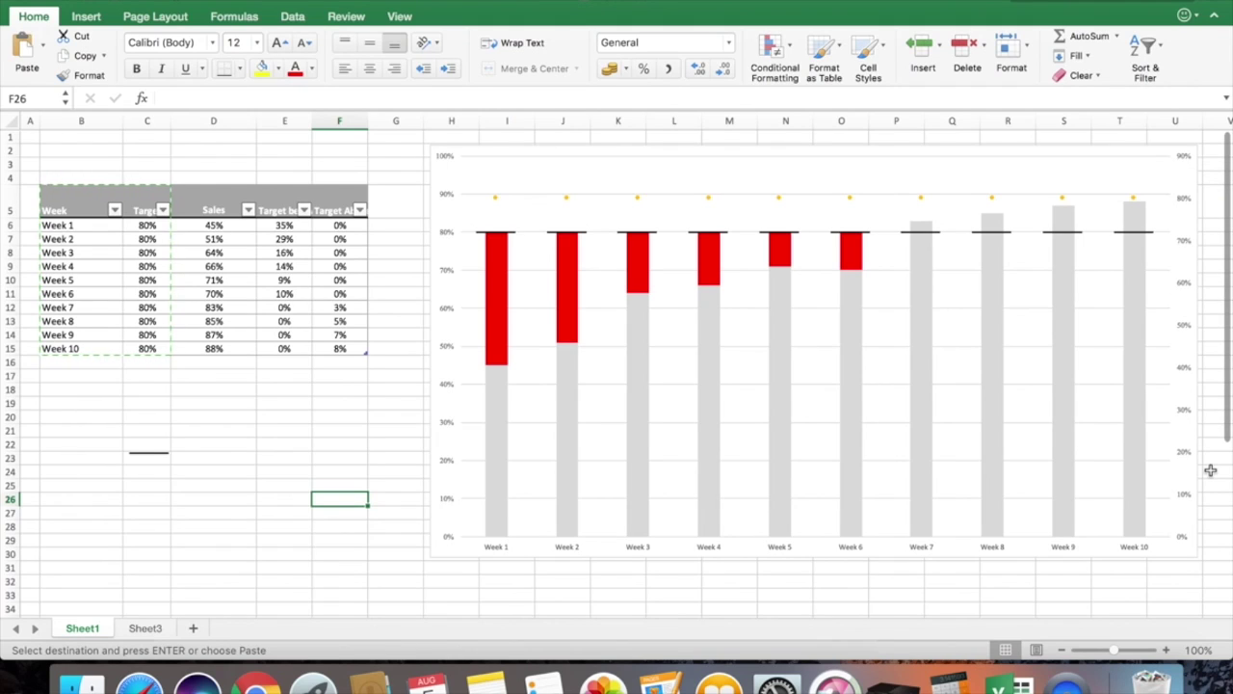
Step: Set the maximum bound of the chart's secondary vertical axis to 1
left_click(1182, 207)
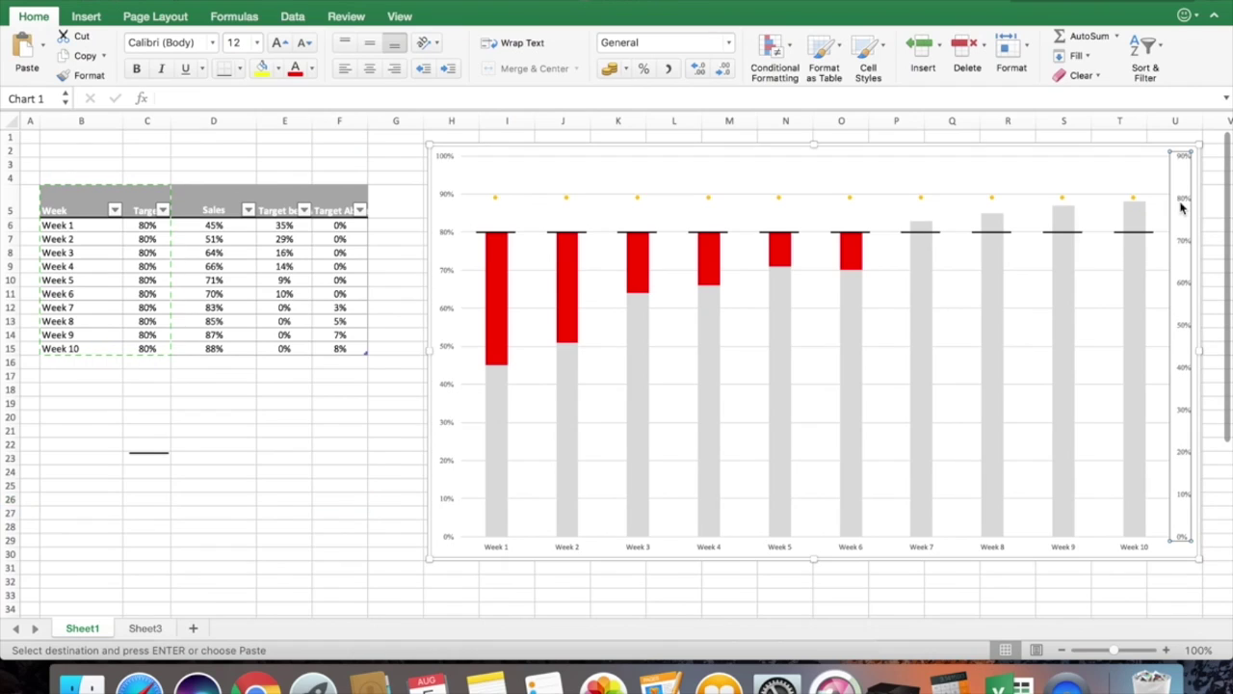
double_click(1182, 207)
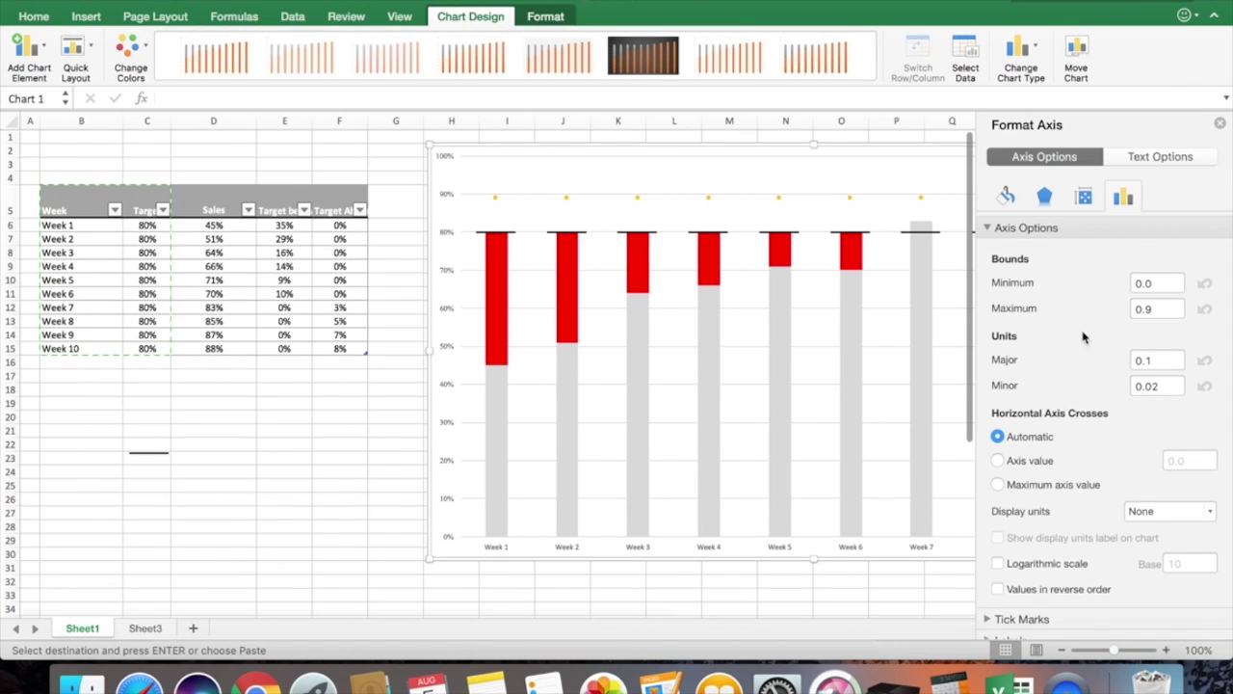
left_click(1156, 308)
double_click(1153, 309)
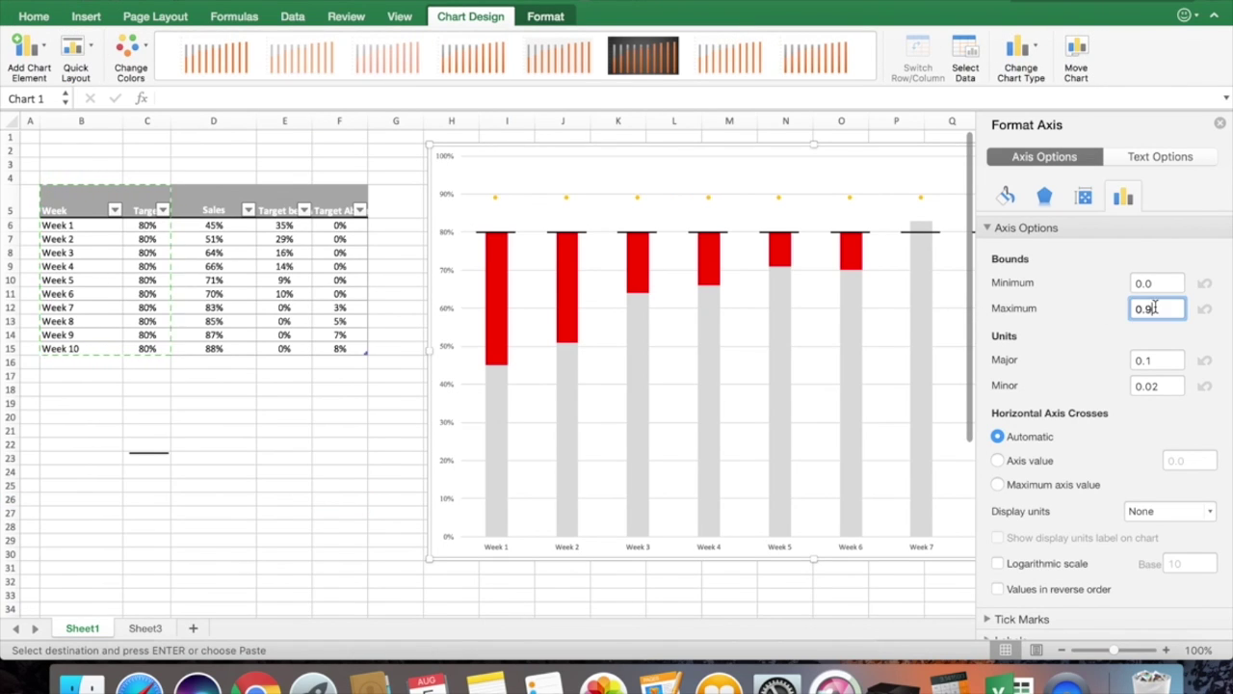
type("1")
left_click(1220, 123)
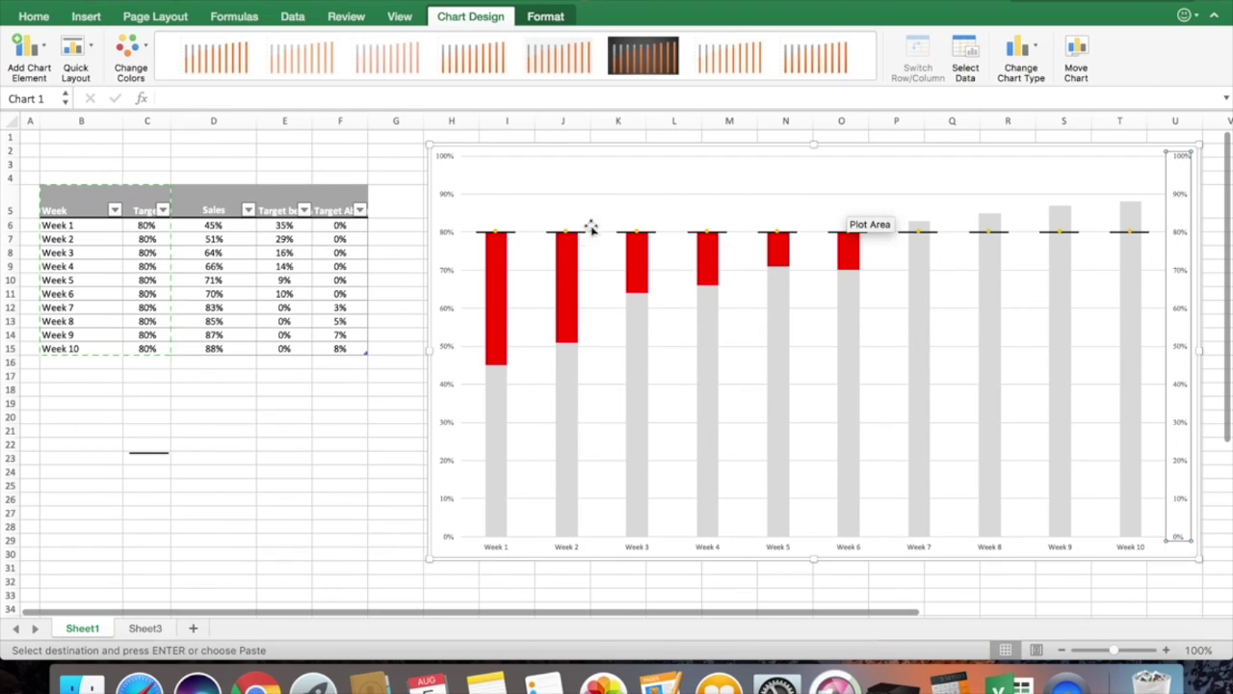
Step: Change the chart type of the secondary-axis Target series to Stacked Column
left_click(495, 234)
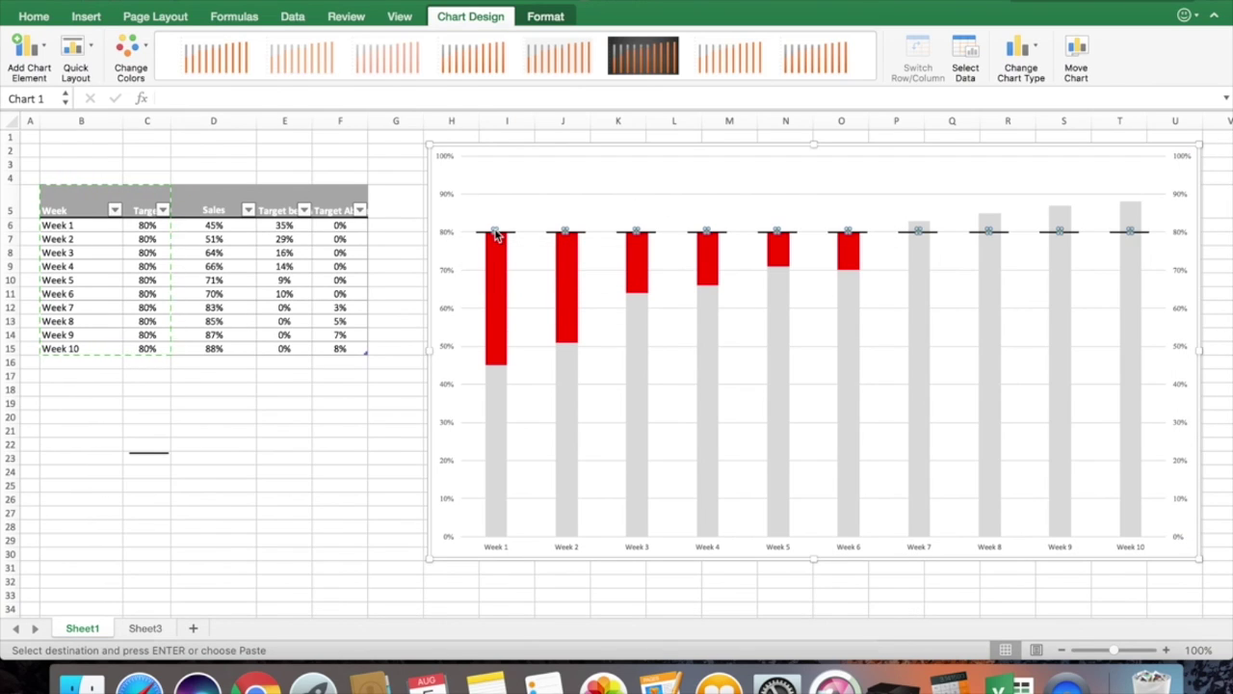
right_click(495, 235)
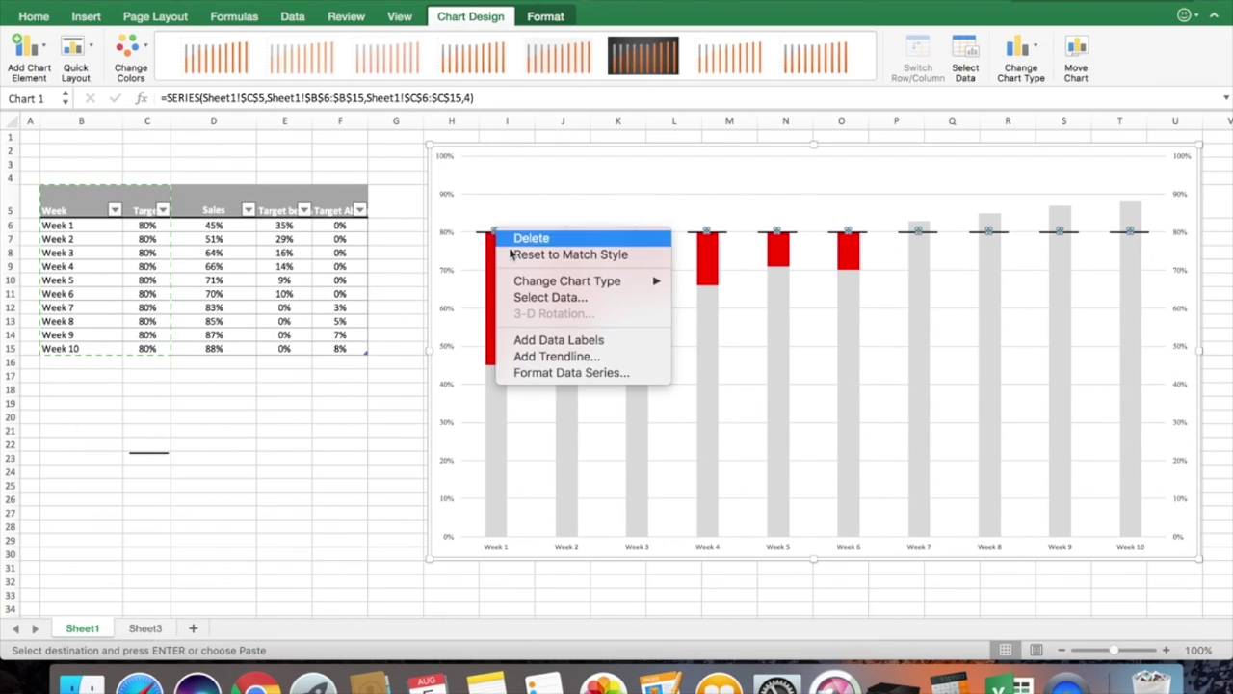
mouse_move(530, 284)
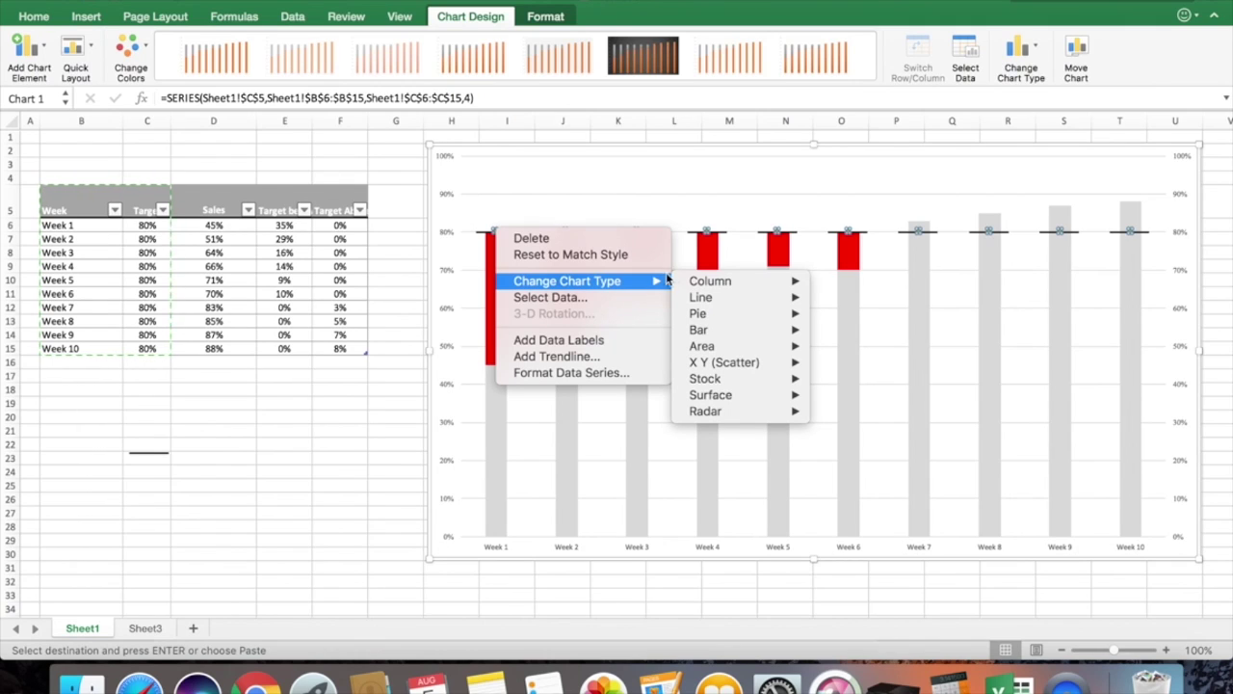
mouse_move(703, 282)
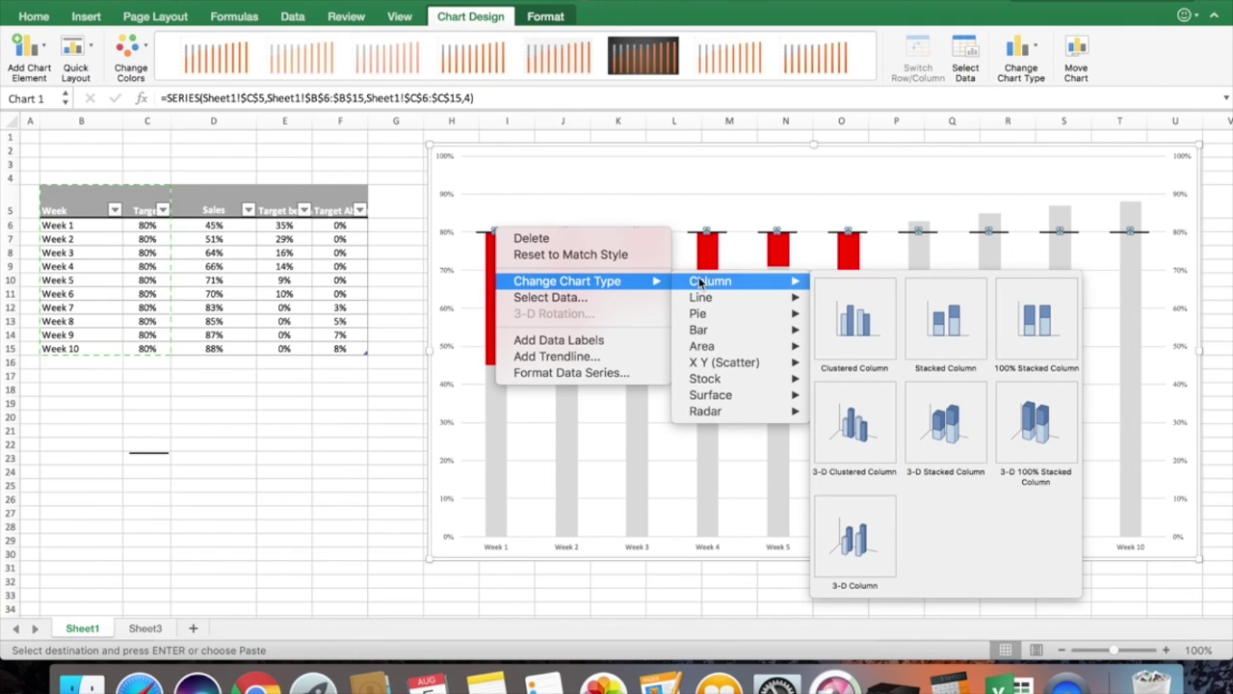
left_click(941, 321)
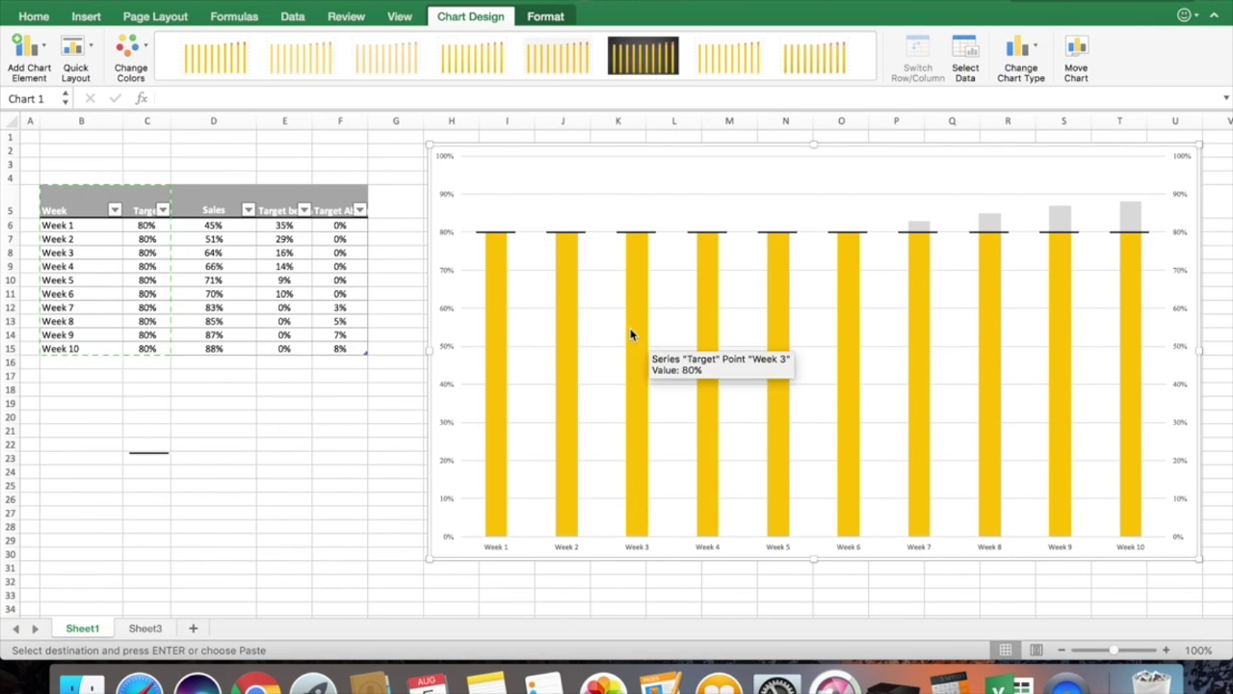
Step: Make the yellow Target columns transparent with no fill and check that their border has no line
left_click(488, 345)
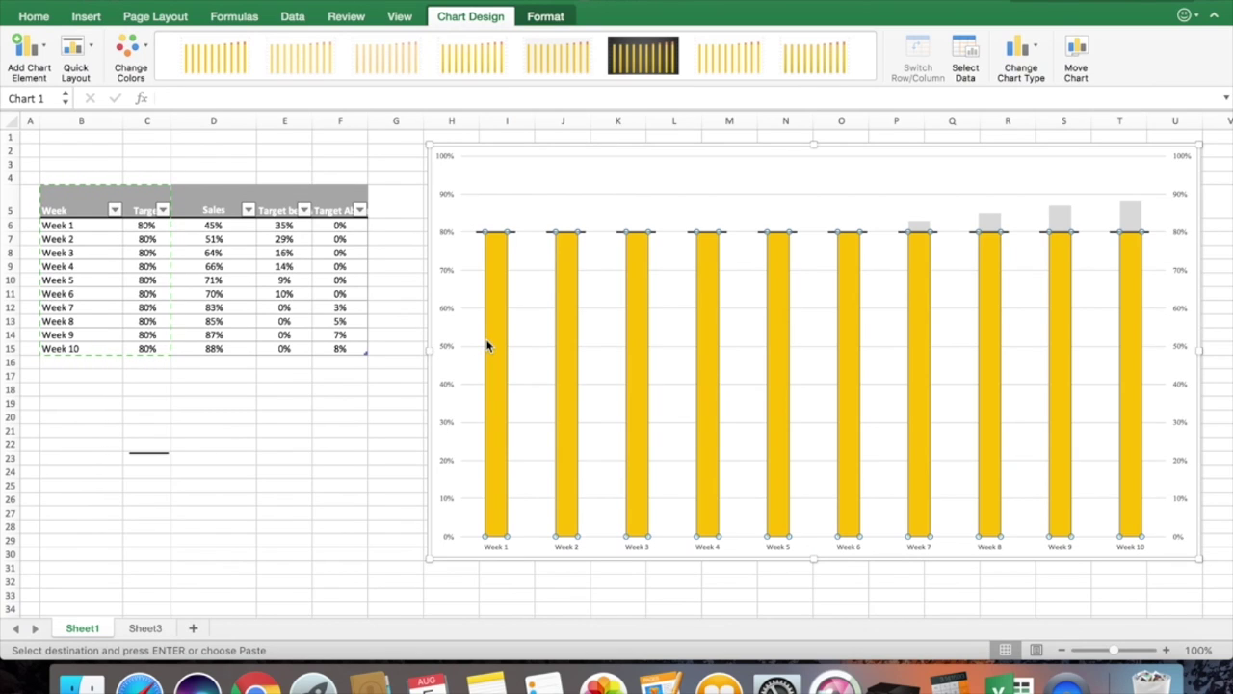
double_click(488, 346)
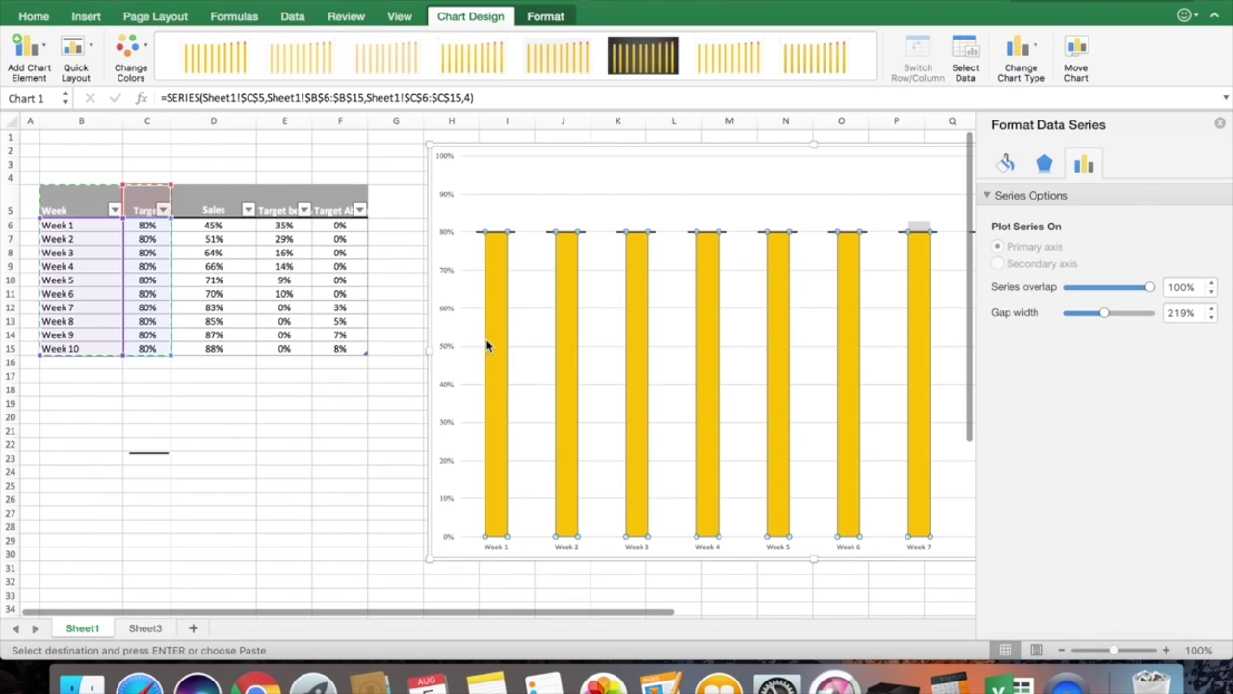
left_click(1005, 164)
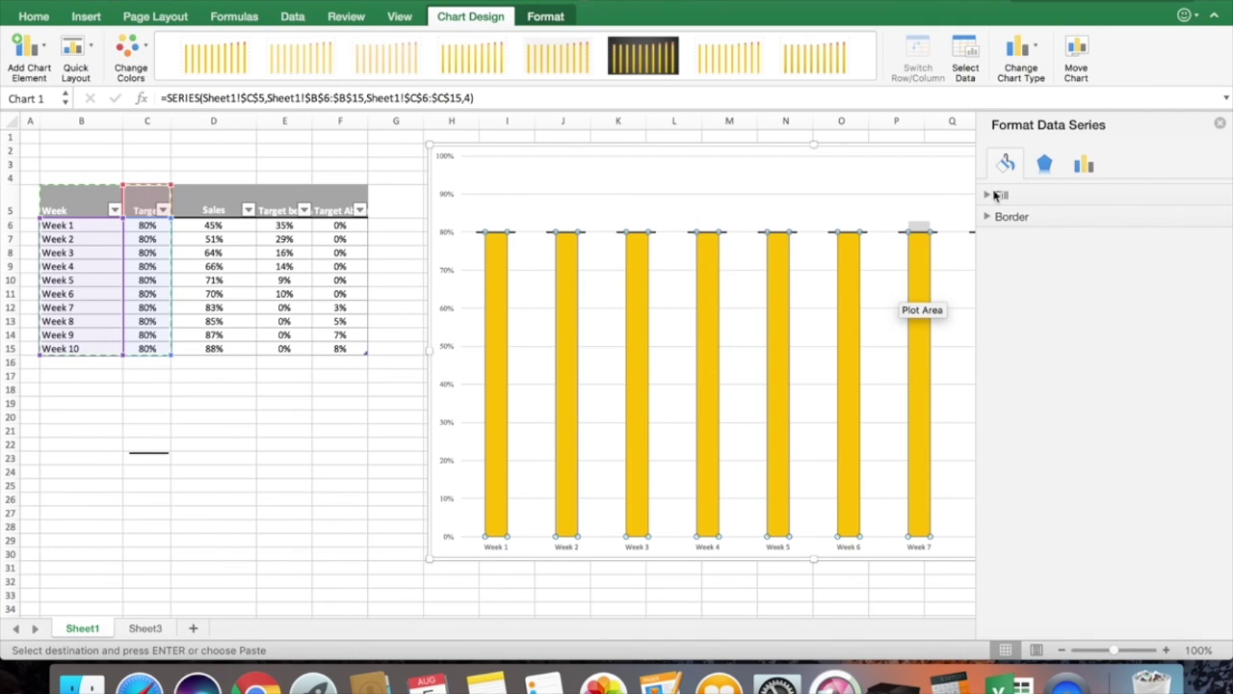
left_click(989, 195)
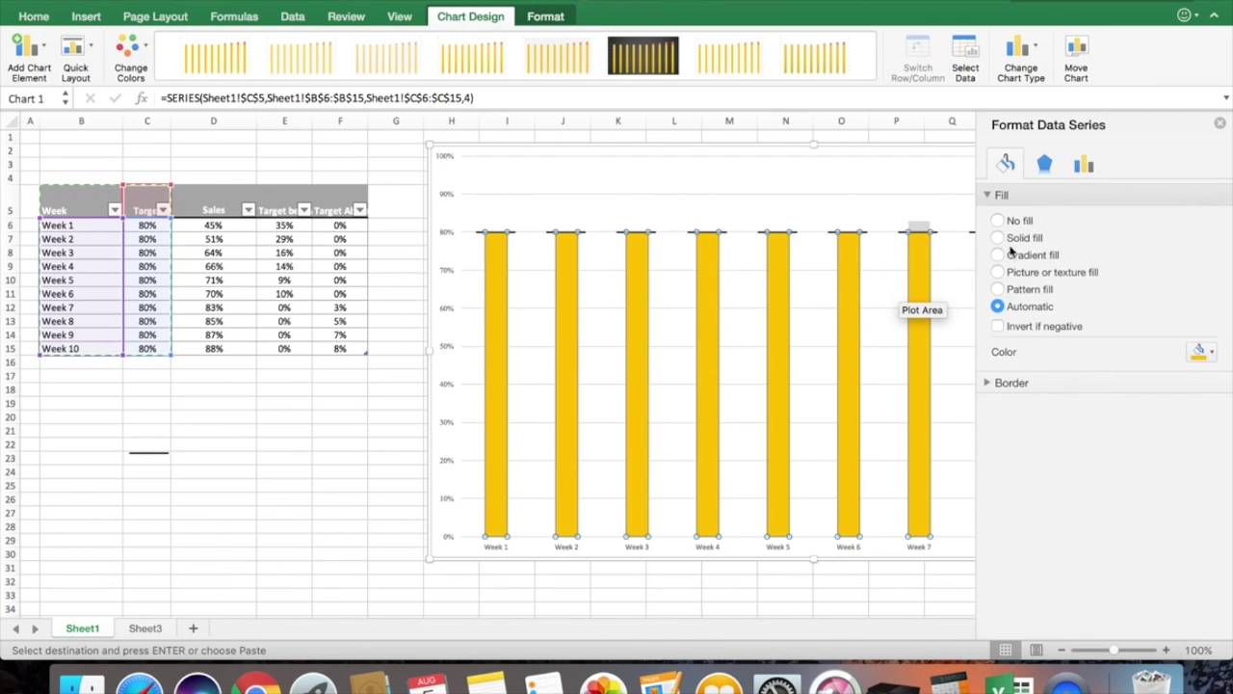
left_click(1018, 222)
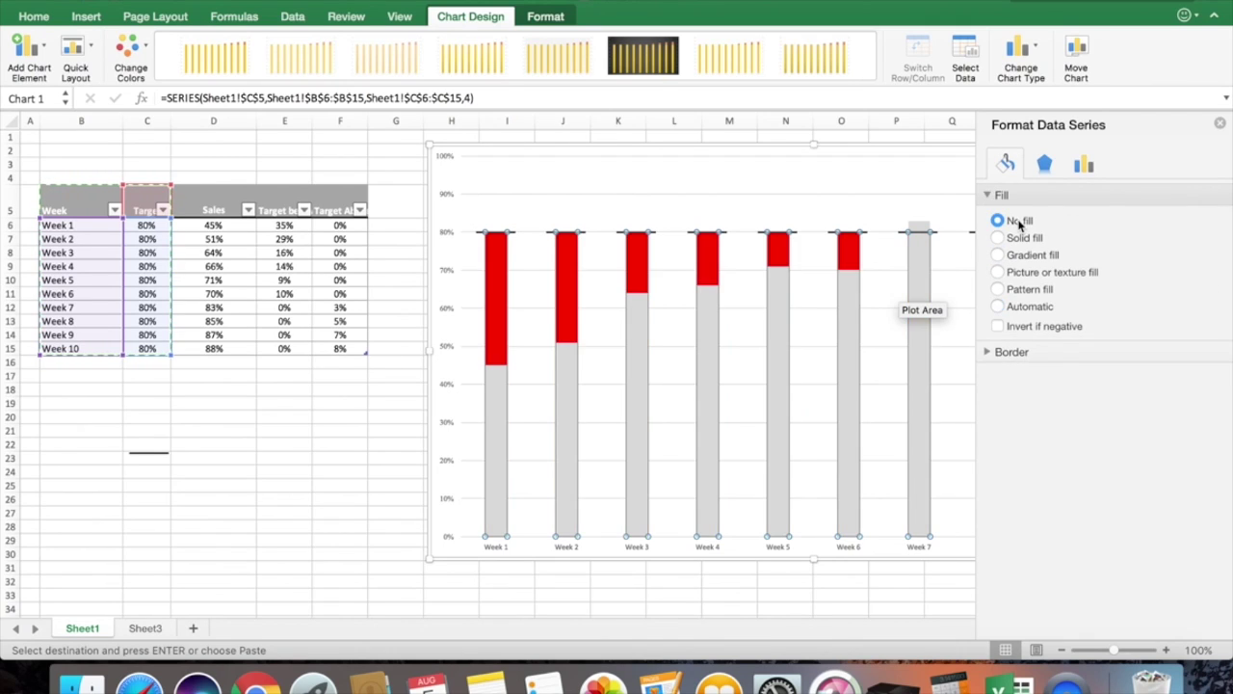
left_click(989, 352)
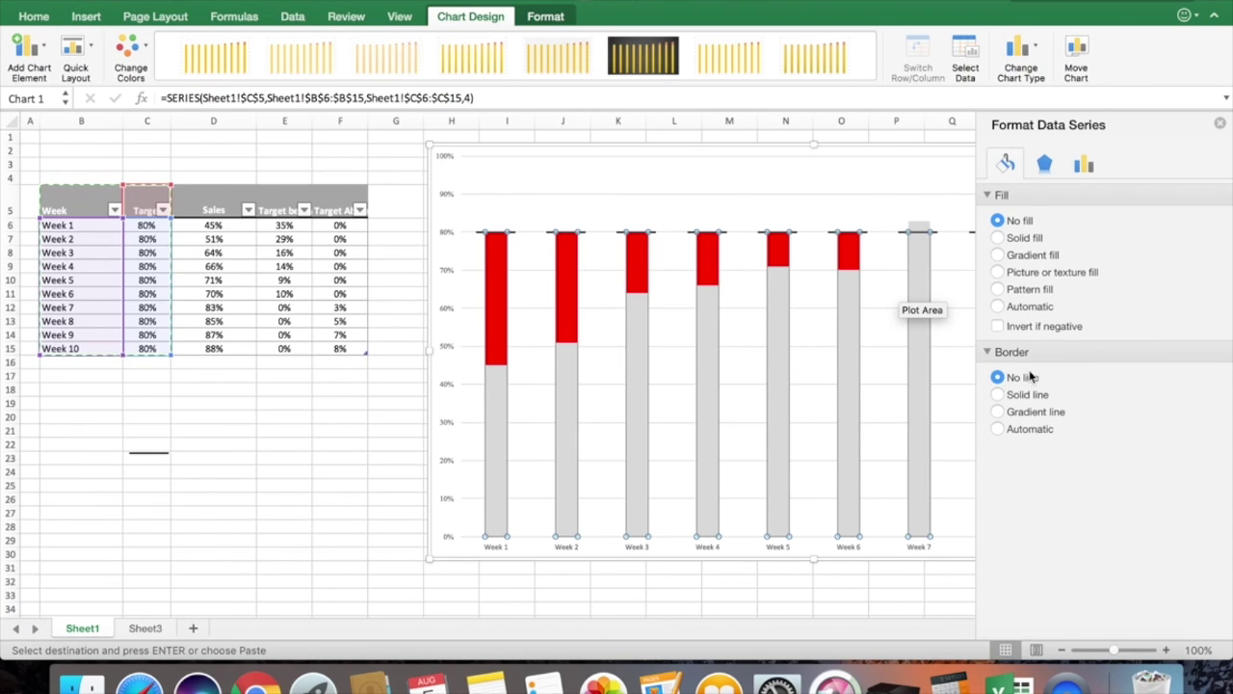
left_click(1221, 124)
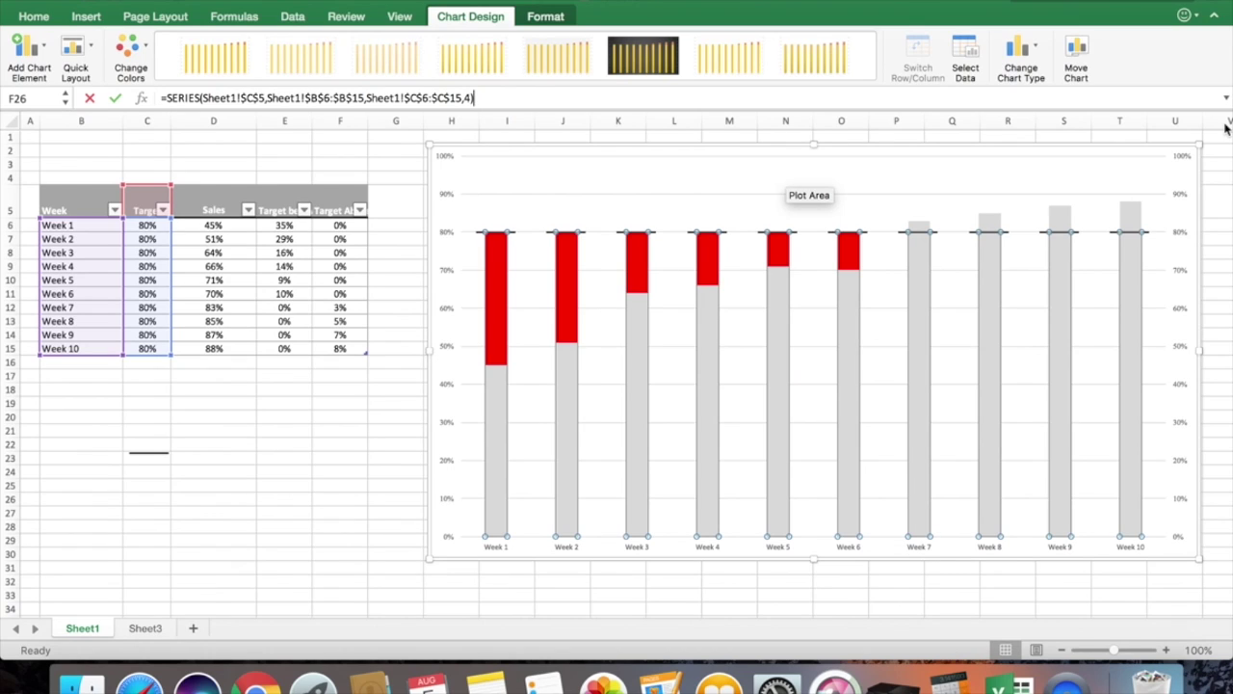
Step: Copy the Target Above column with its header and add it to the chart as a new series
left_click(333, 204)
left_click_drag(333, 204, 339, 342)
key("super+c")
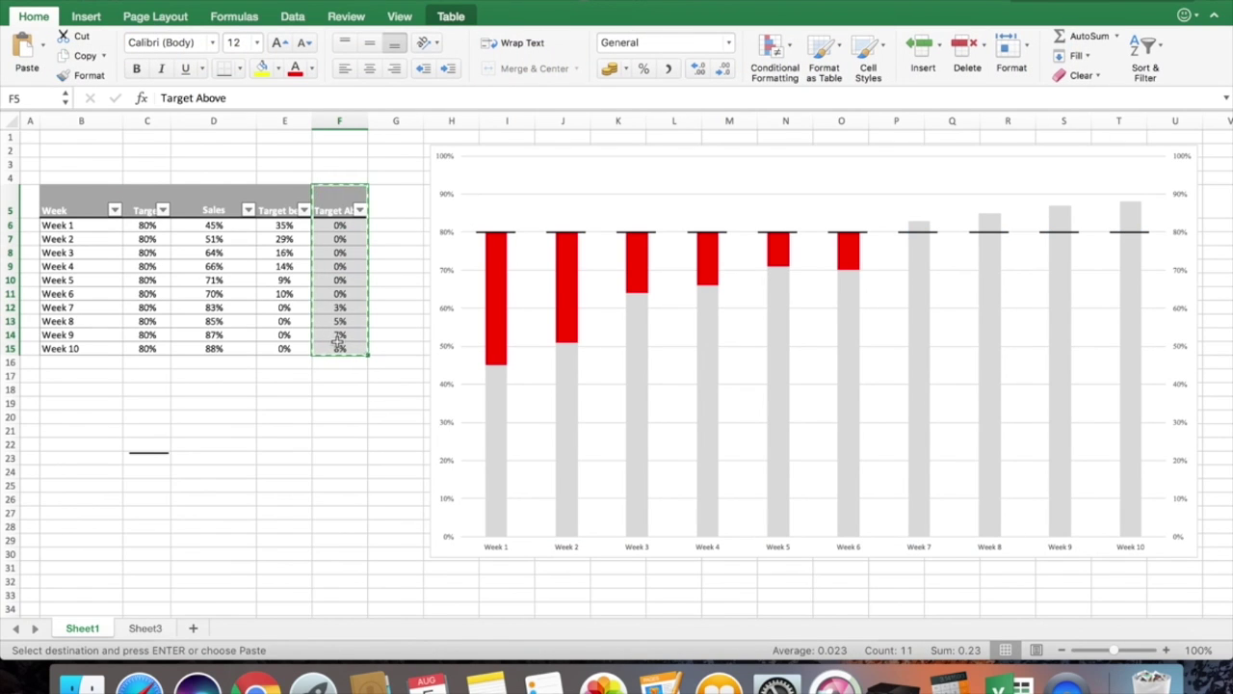
left_click(889, 147)
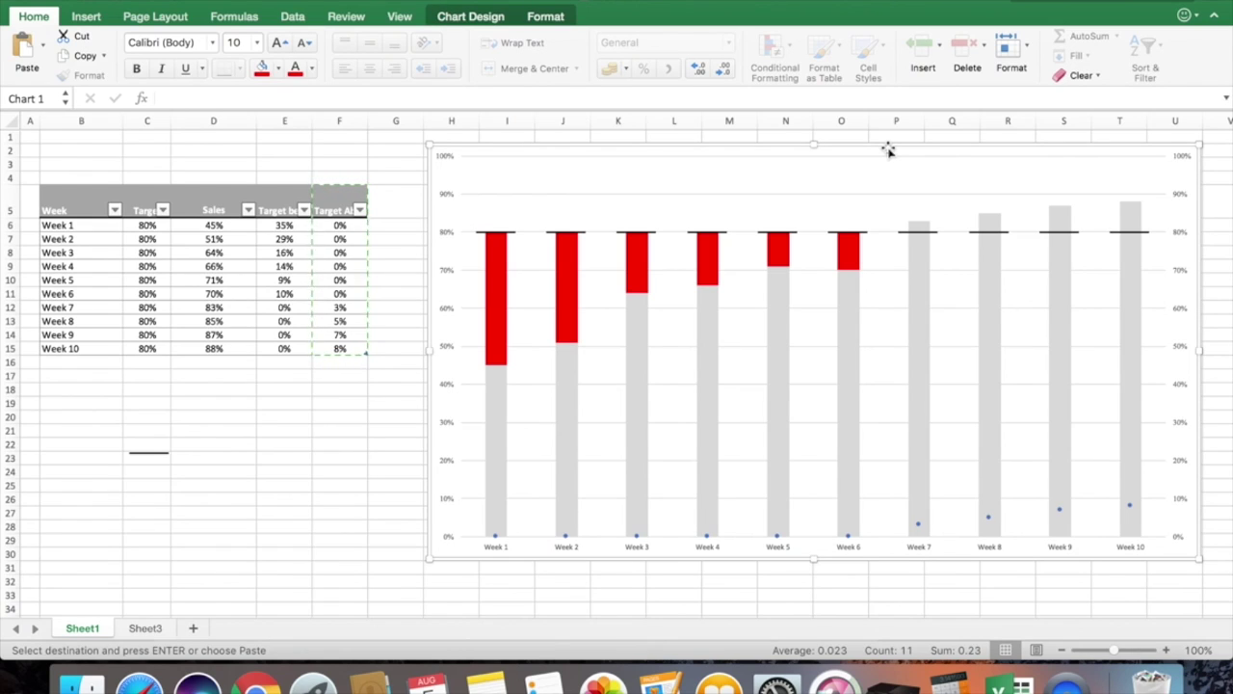
Step: Plot the Target Above series on the secondary axis
double_click(1129, 504)
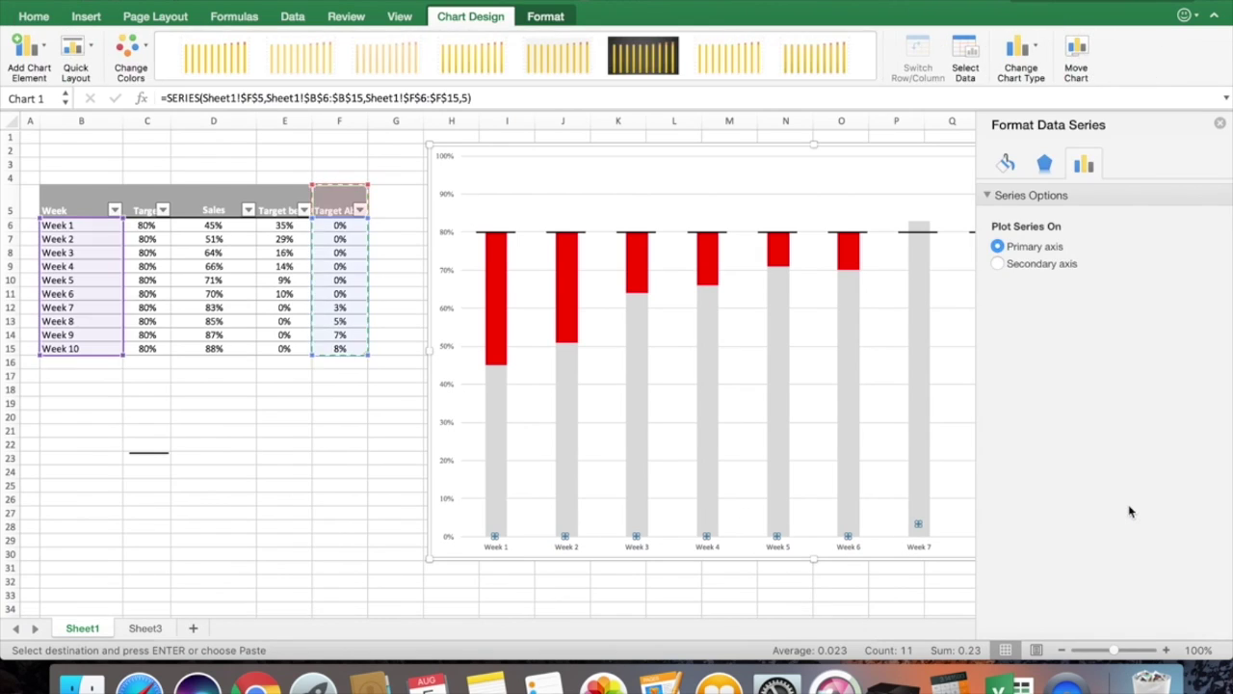
left_click(997, 264)
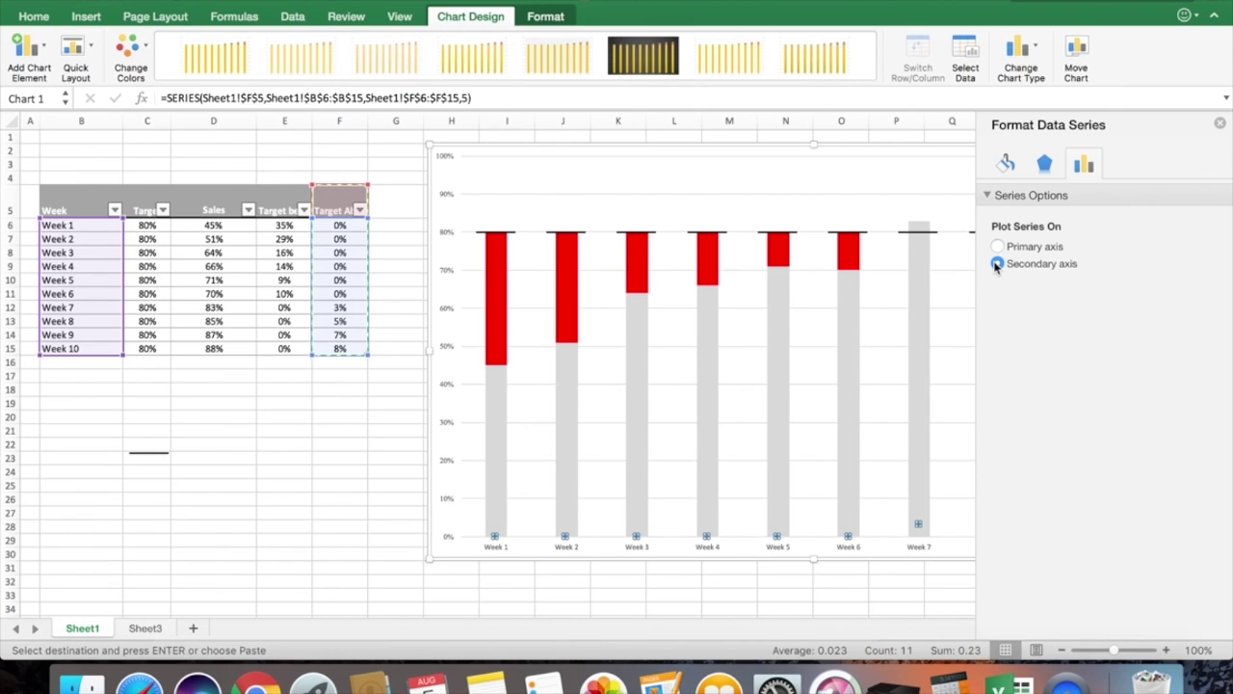
left_click(1219, 124)
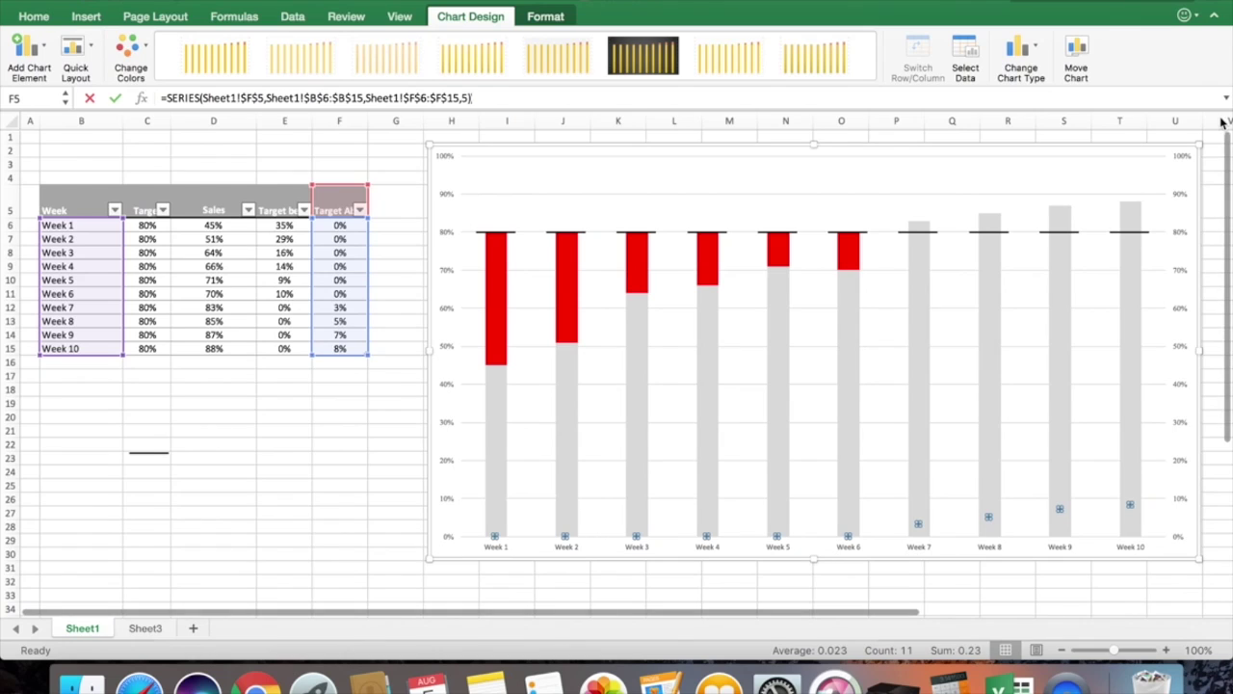
Step: Change the chart type of the Target Above series to Stacked Column
right_click(1129, 507)
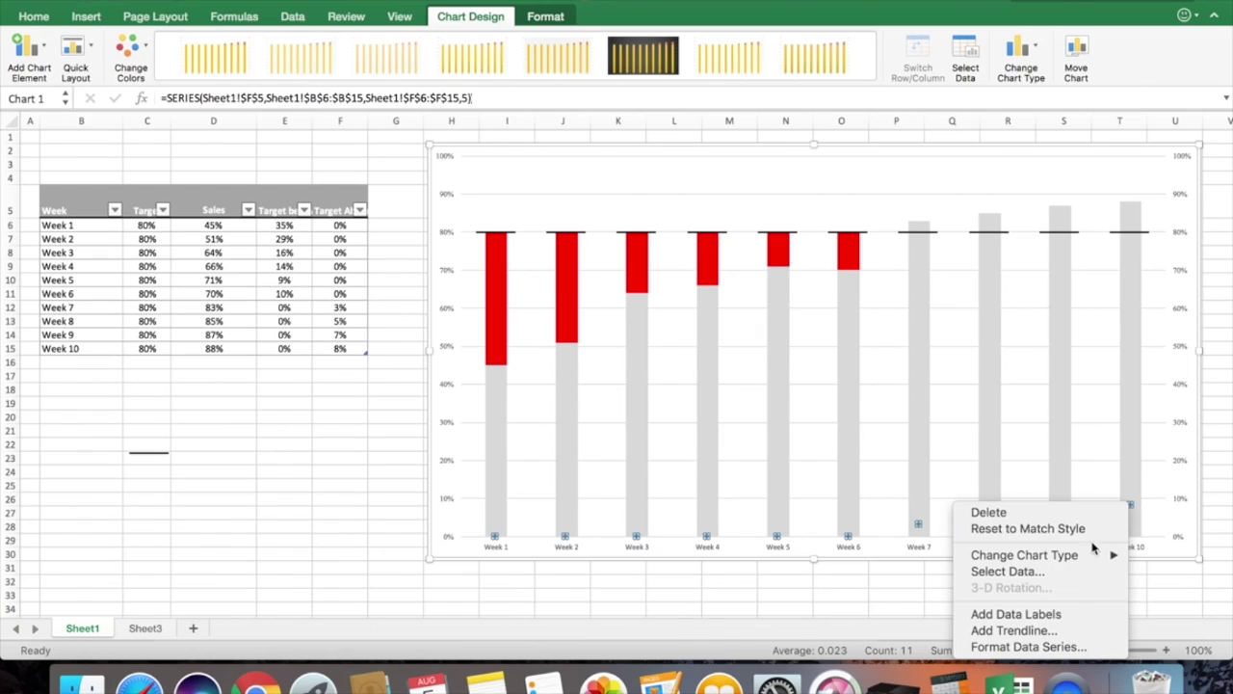
mouse_move(1086, 557)
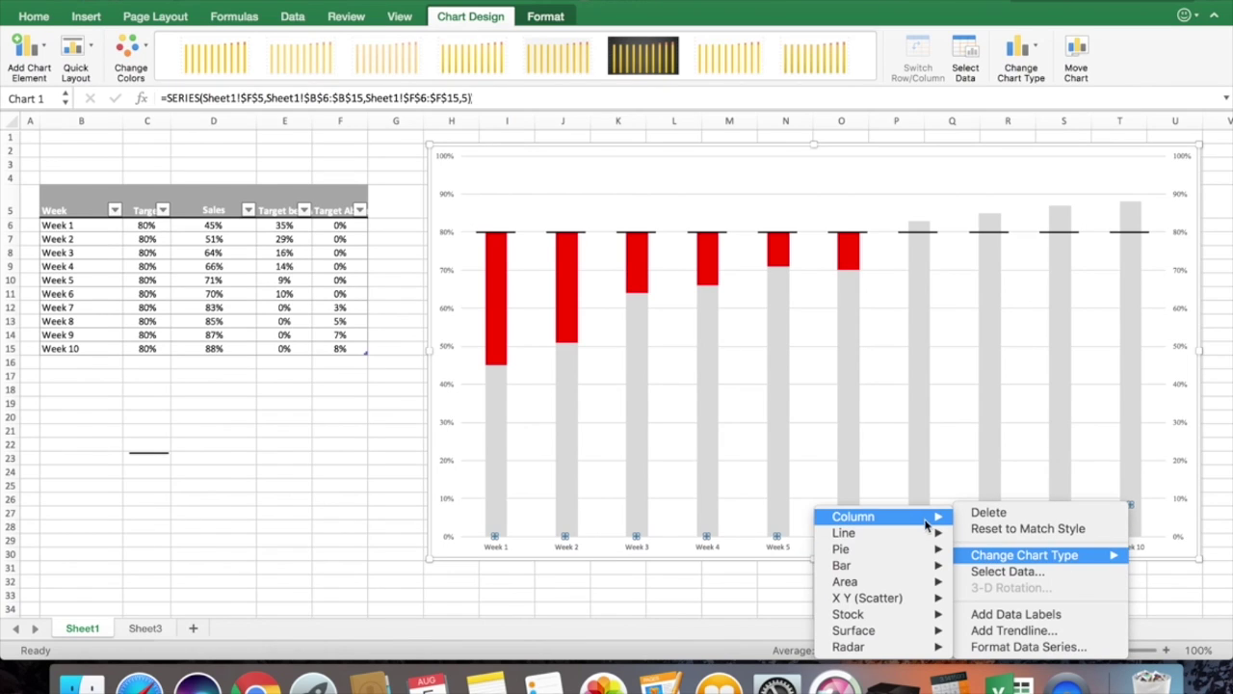
mouse_move(922, 516)
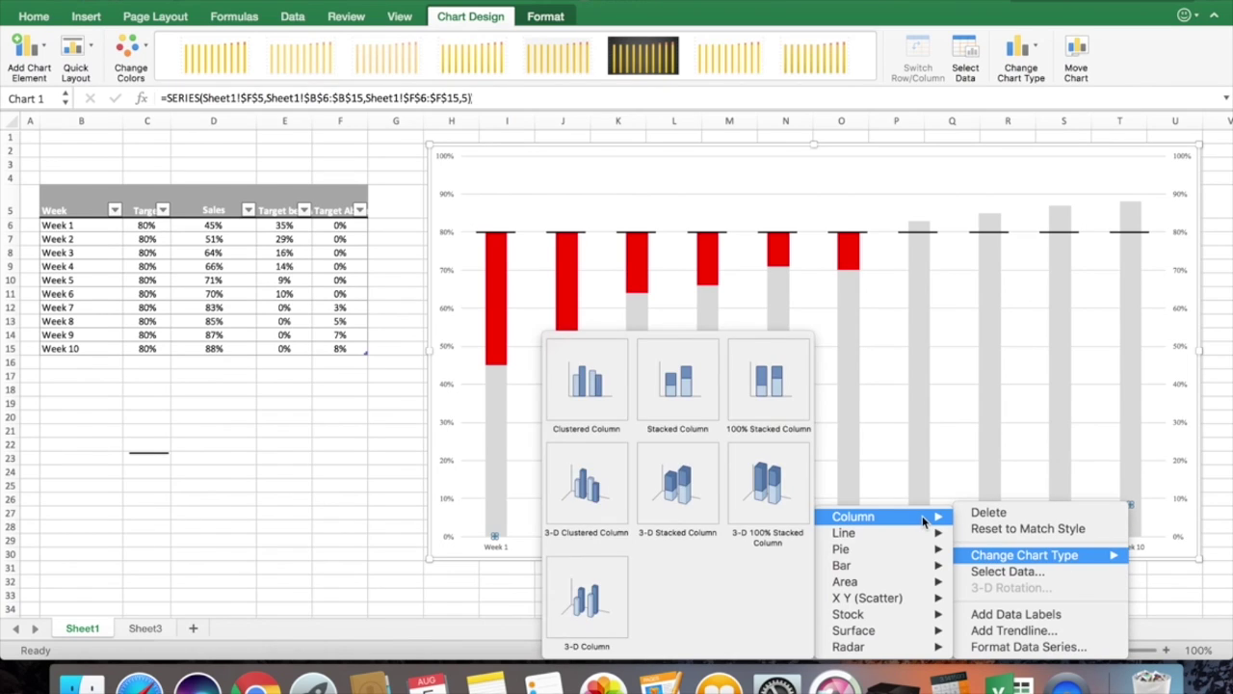
left_click(699, 419)
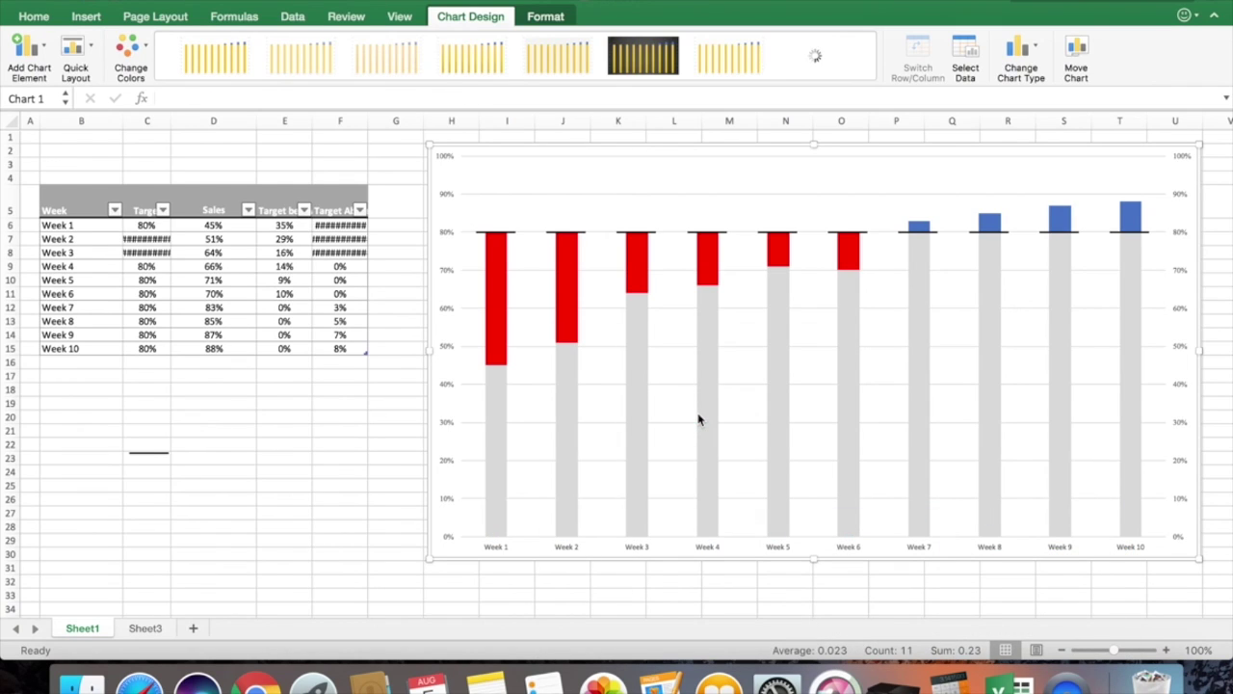
Step: Fill the Target Above series columns with green
mouse_move(1137, 213)
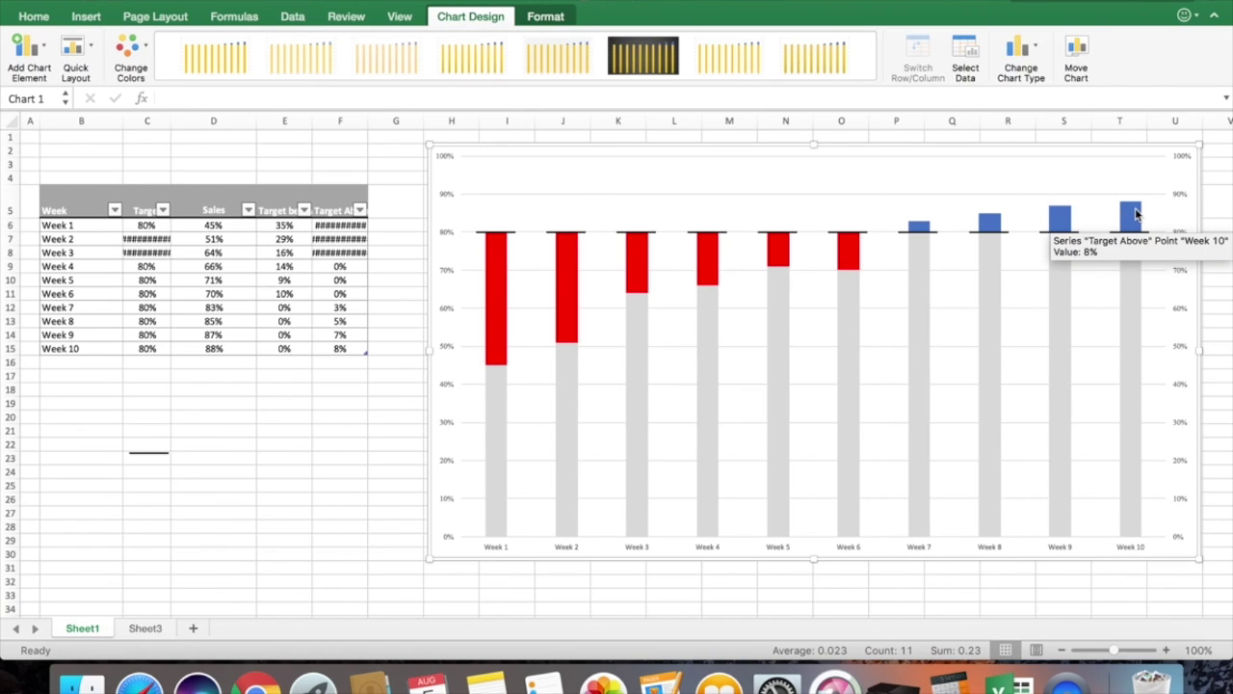
left_click(1132, 214)
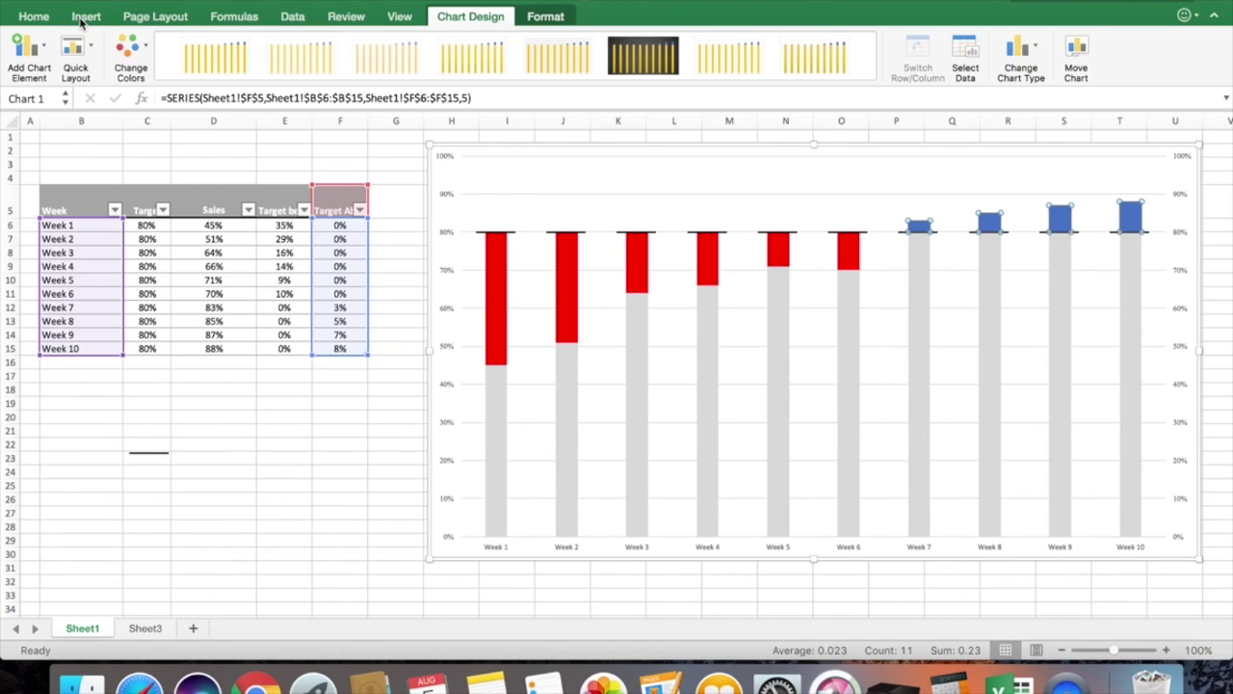
left_click(1132, 212)
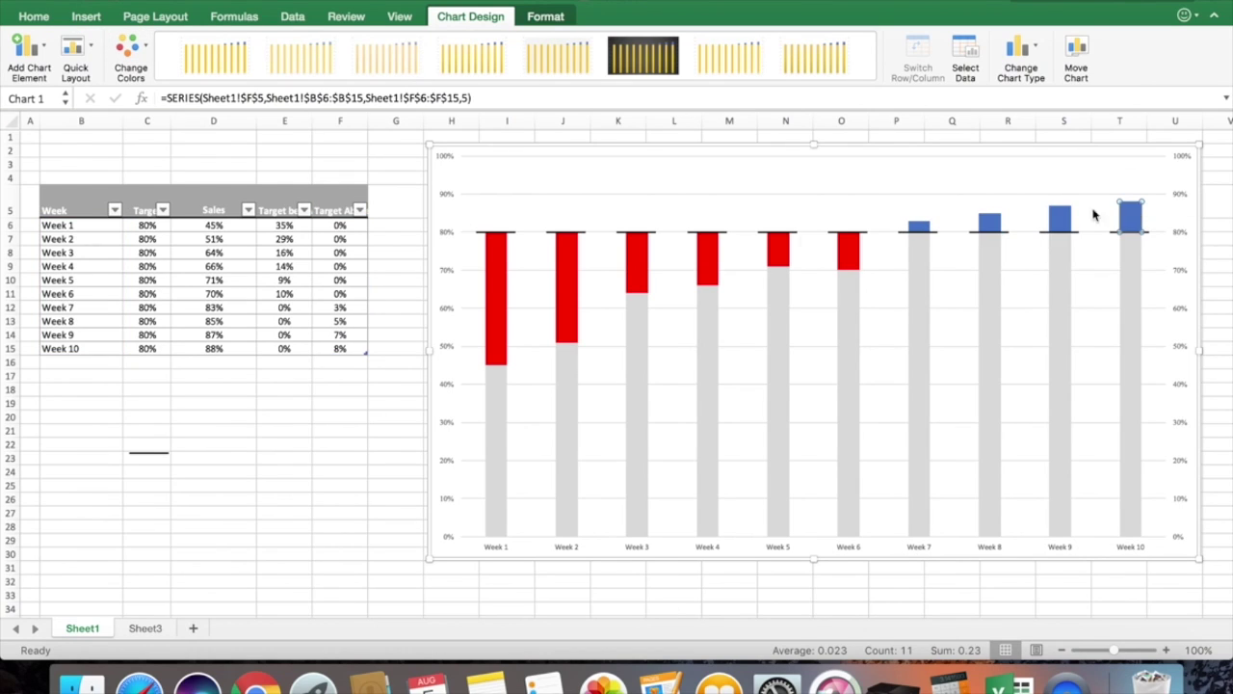
left_click(325, 405)
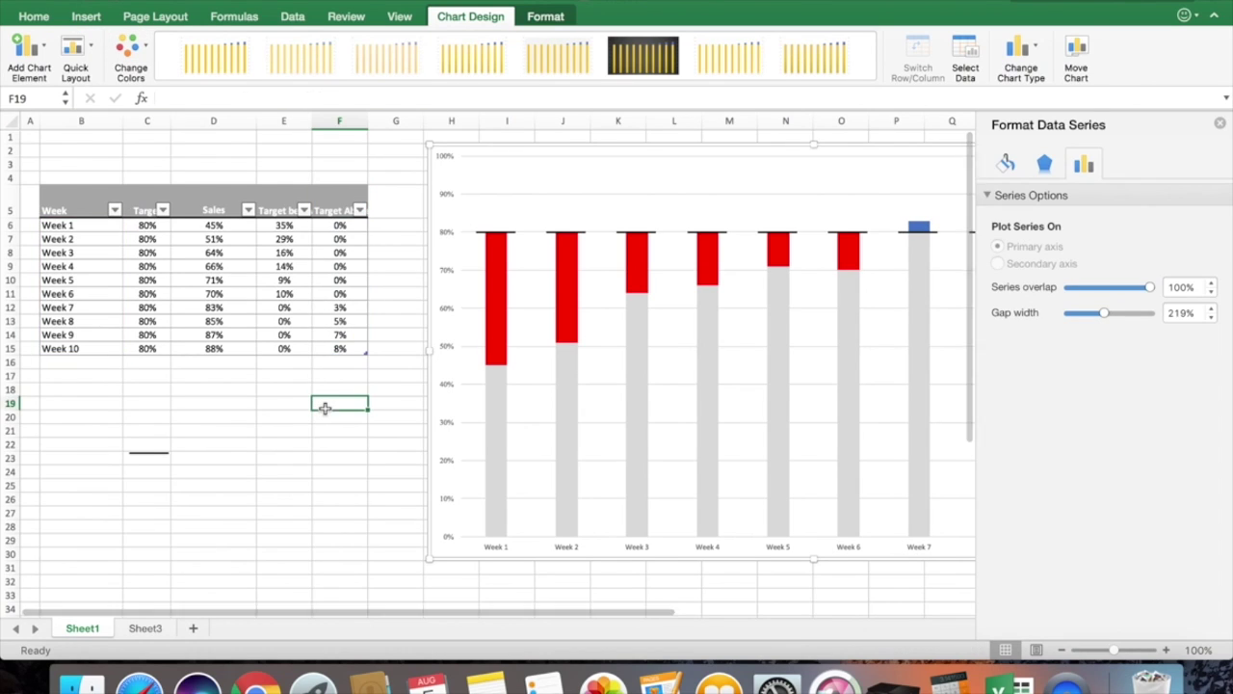
left_click(920, 229)
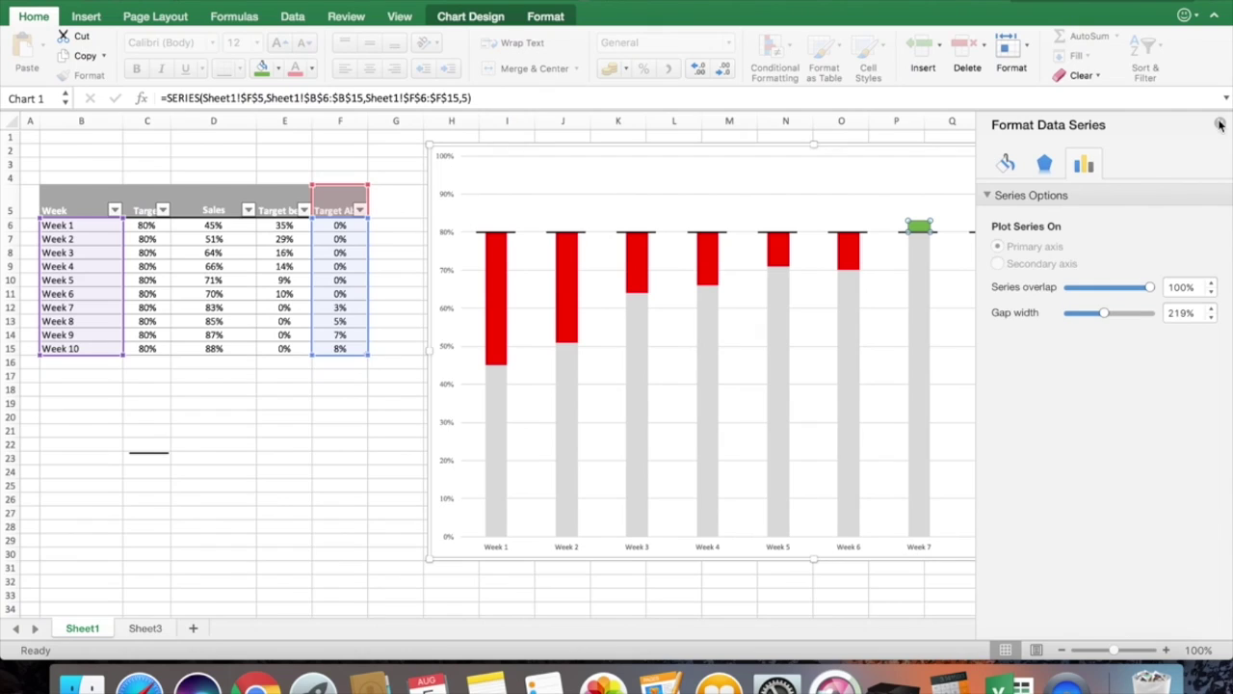
left_click(1220, 123)
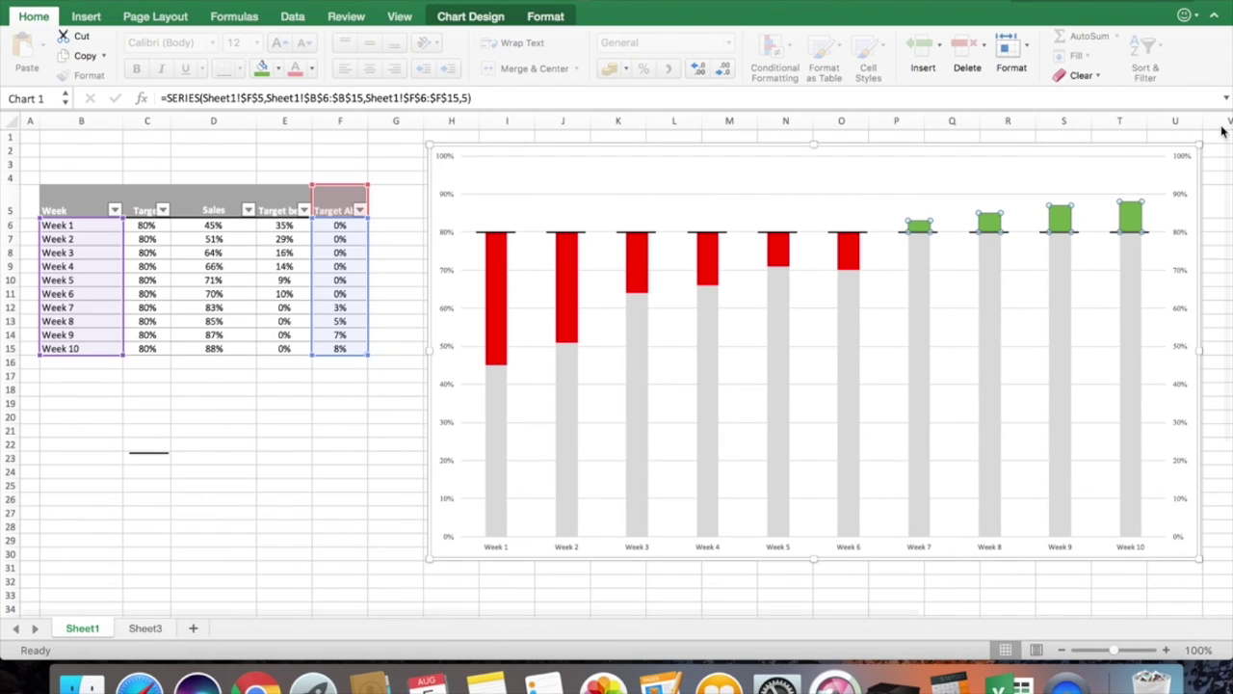
Step: Set the gap width of the transparent Target columns to 500% so the Sales columns behind them can be selected
left_click(495, 453)
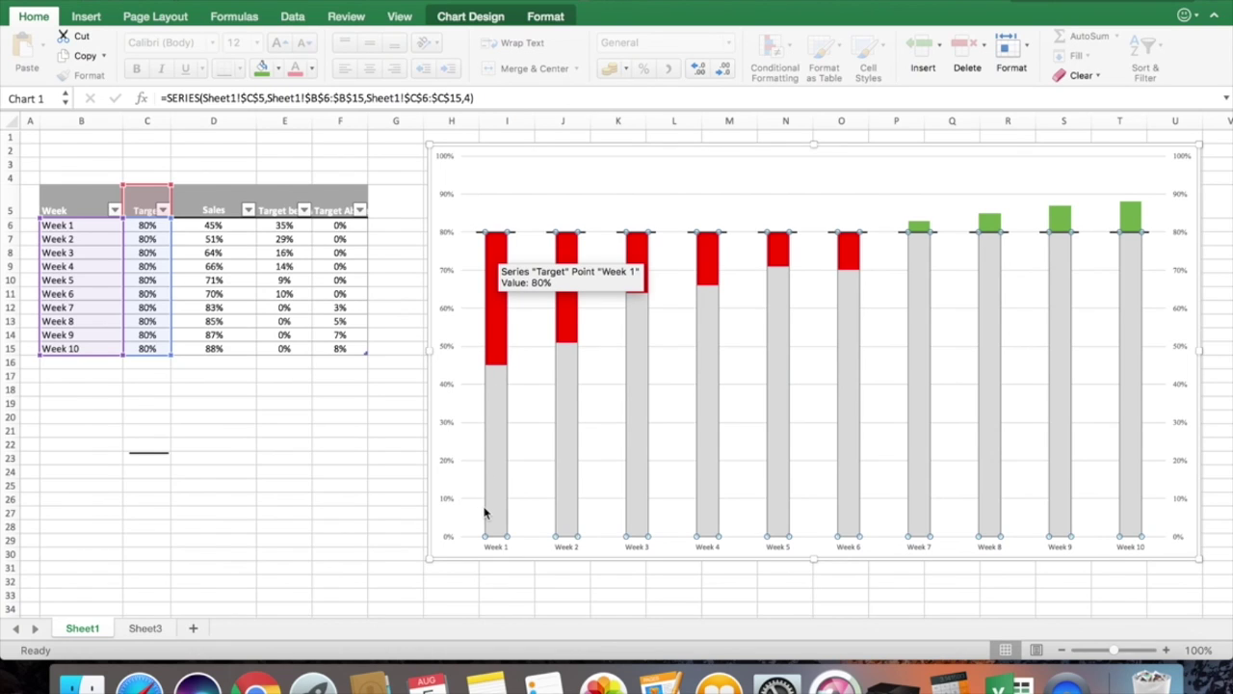
double_click(485, 512)
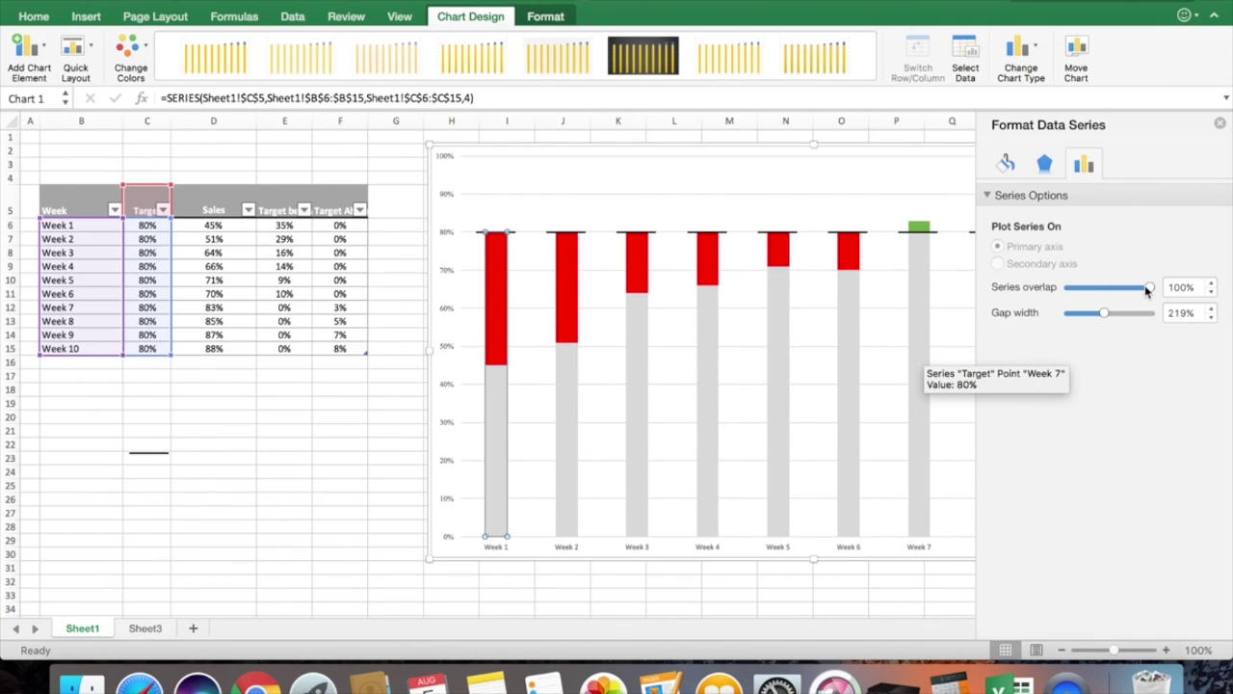
left_click_drag(1104, 314, 1156, 323)
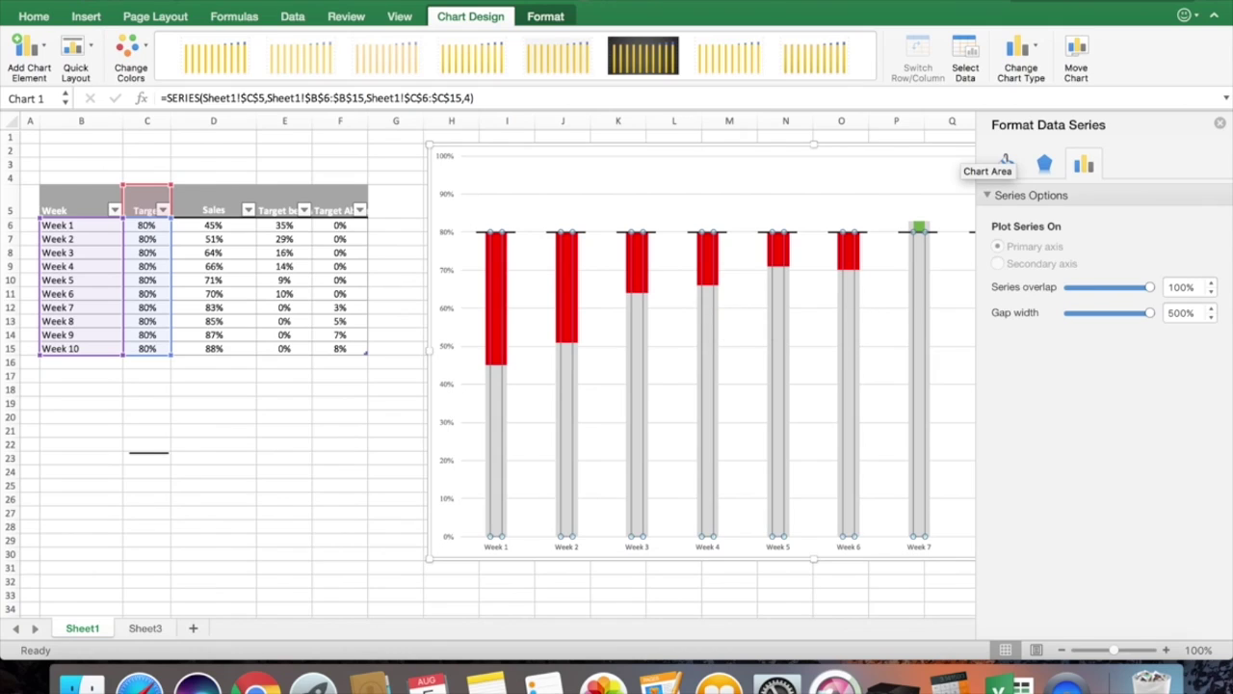
left_click(1219, 126)
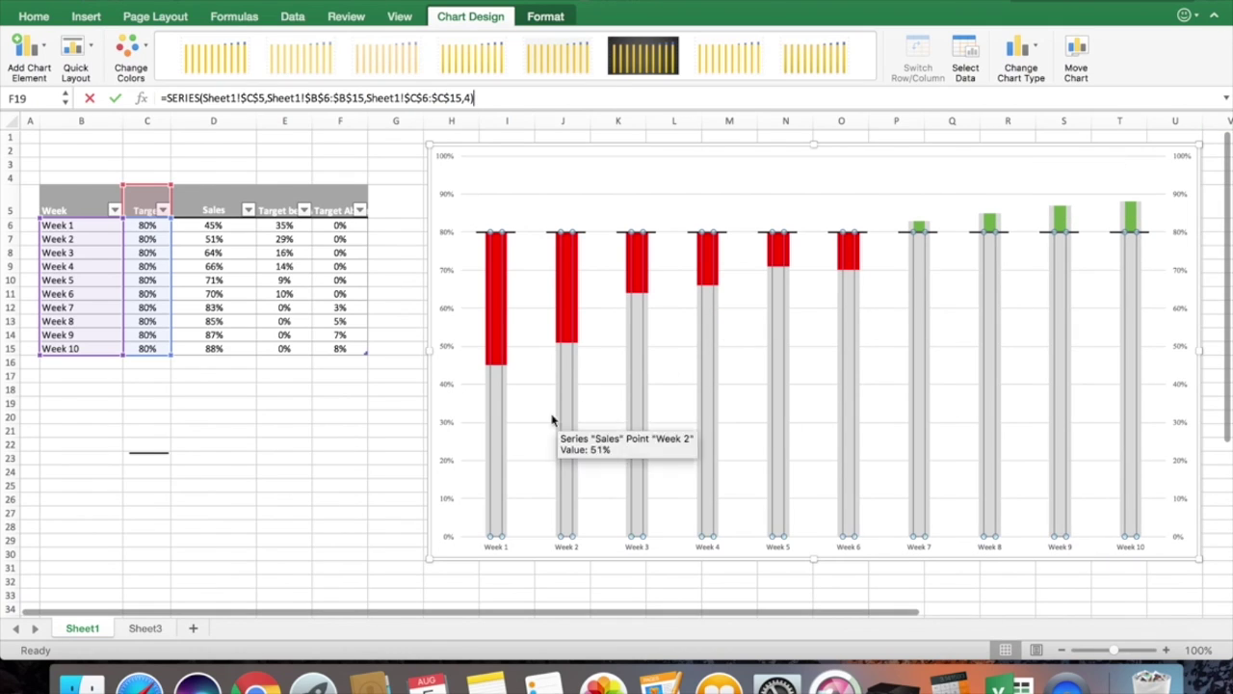
Step: Add data labels to the light gray Sales series
left_click(505, 418)
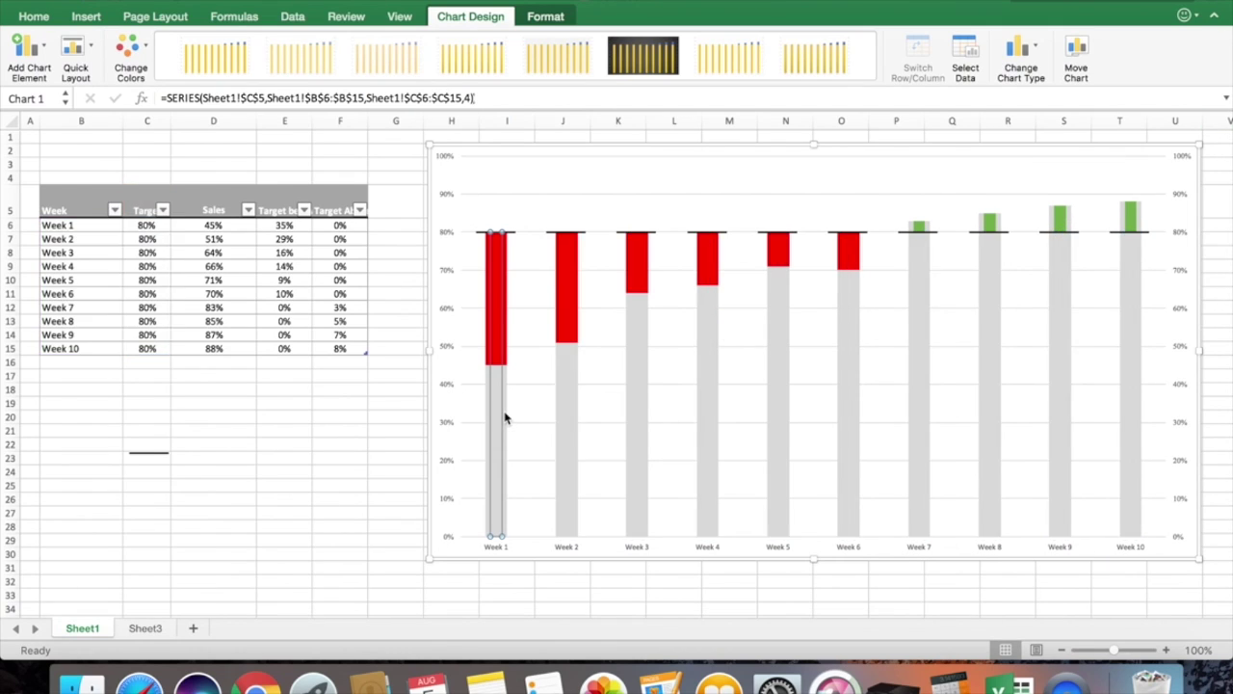
left_click(579, 429)
left_click(578, 429)
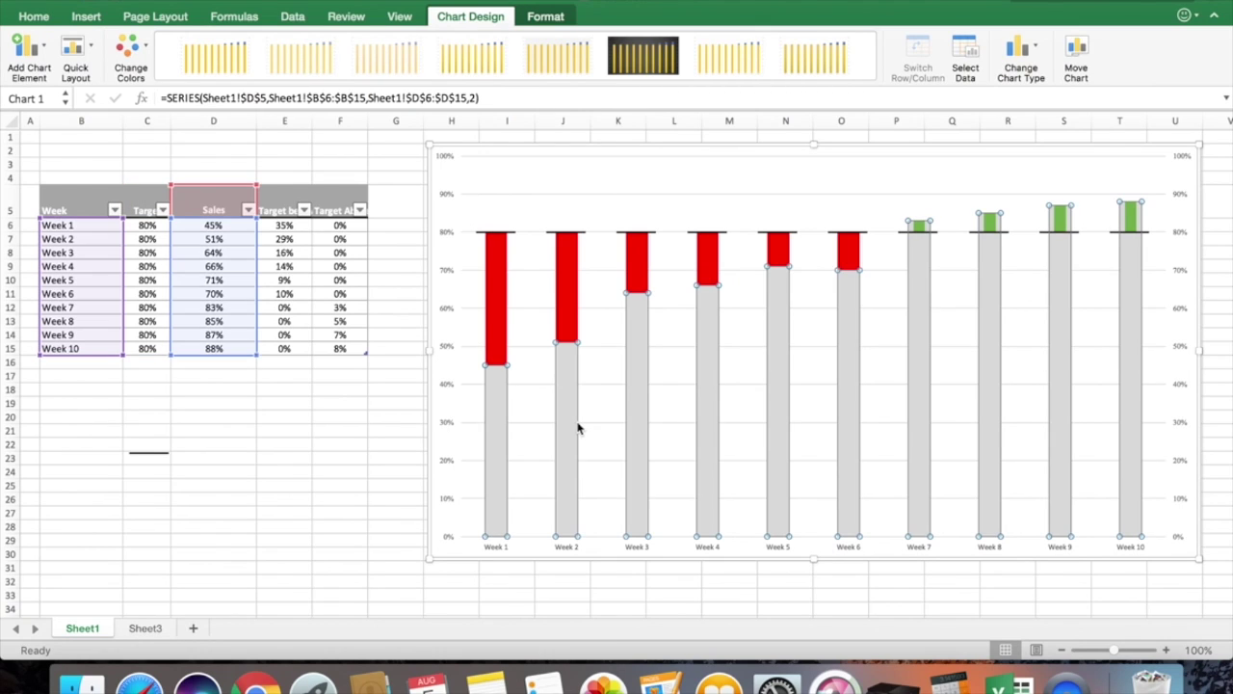
left_click(512, 428)
left_click(505, 428)
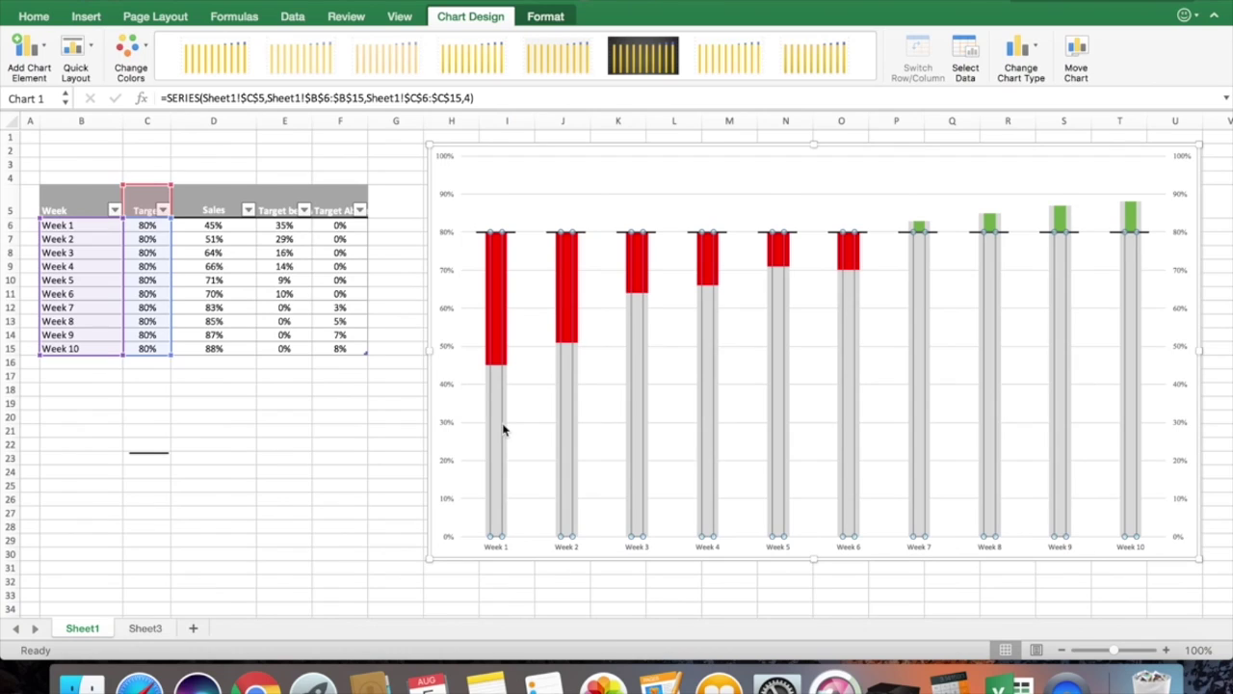
left_click(507, 428)
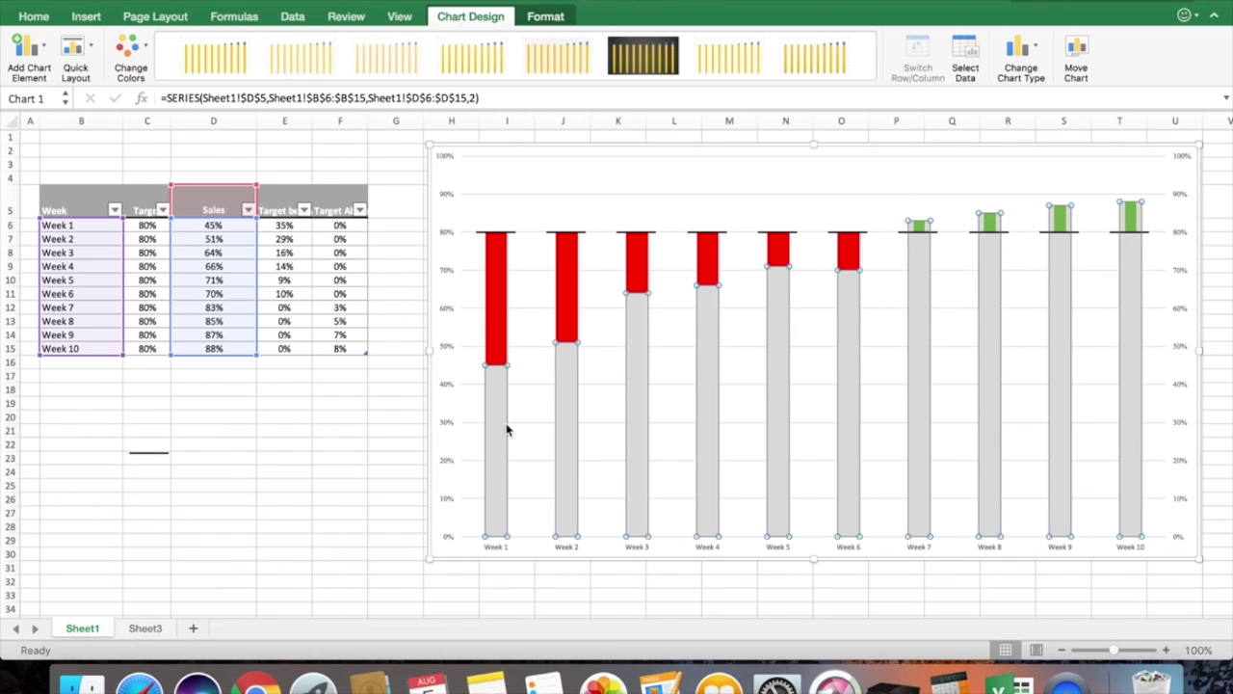
right_click(506, 429)
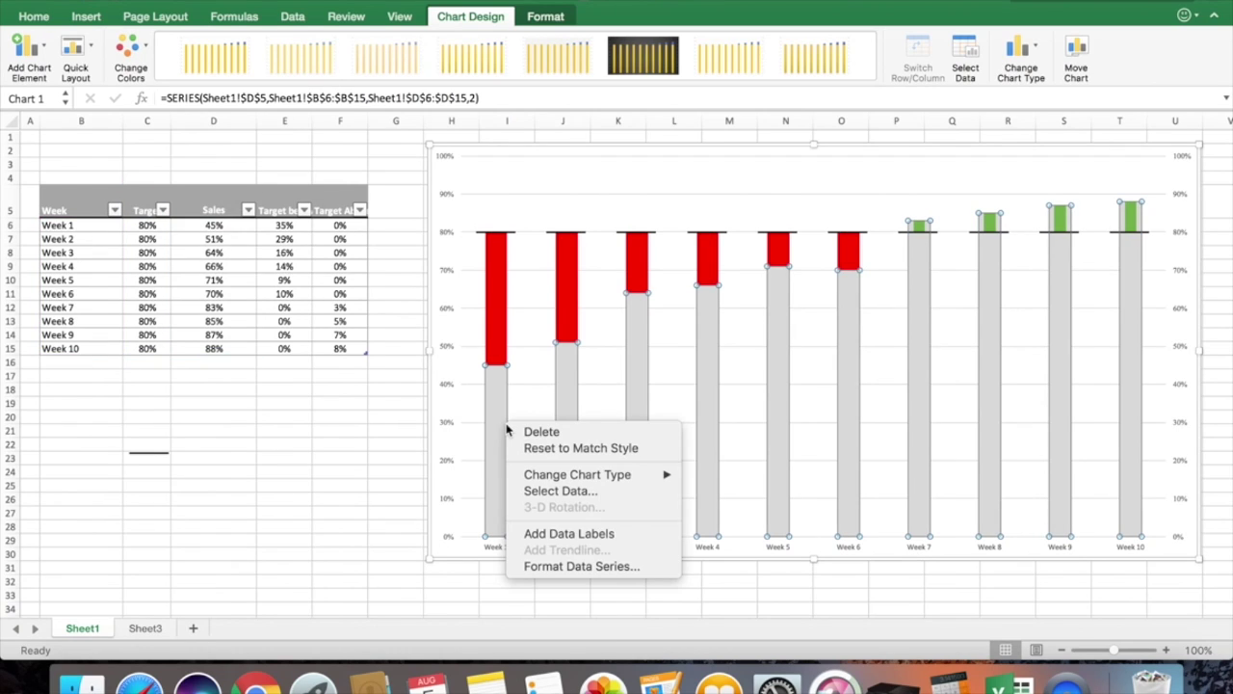
mouse_move(554, 475)
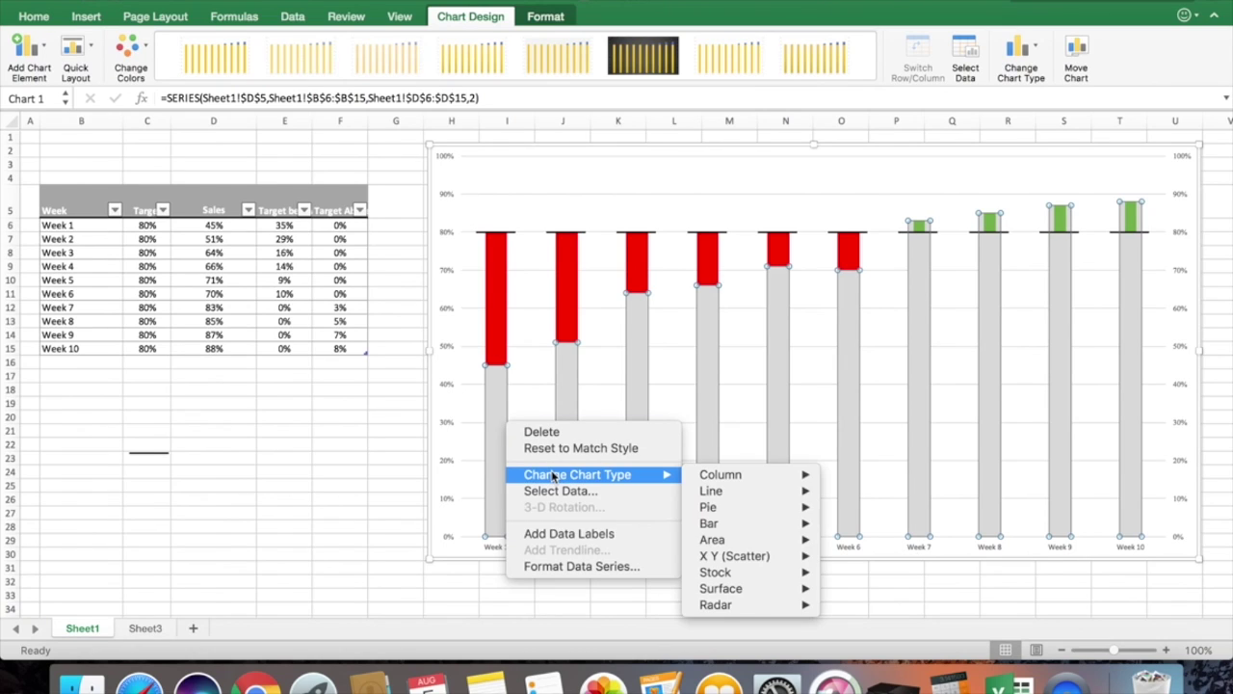
left_click(559, 533)
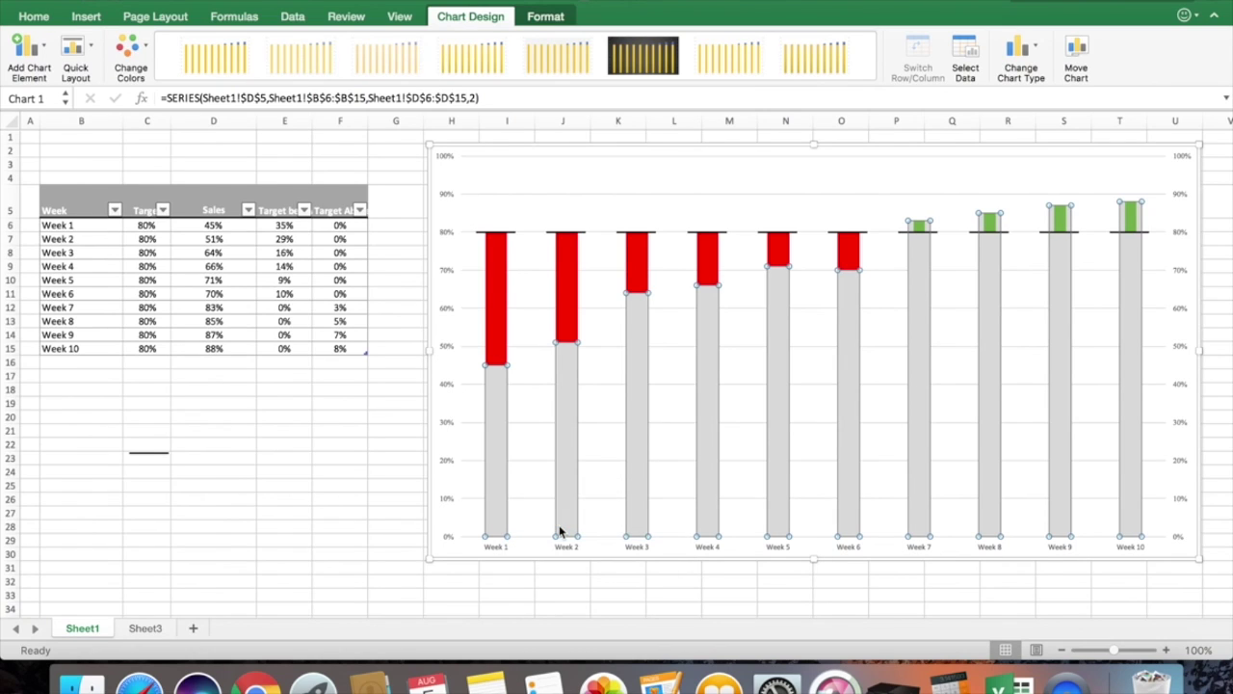
Step: Add data labels to the red below-target series
left_click(505, 278)
left_click(505, 278)
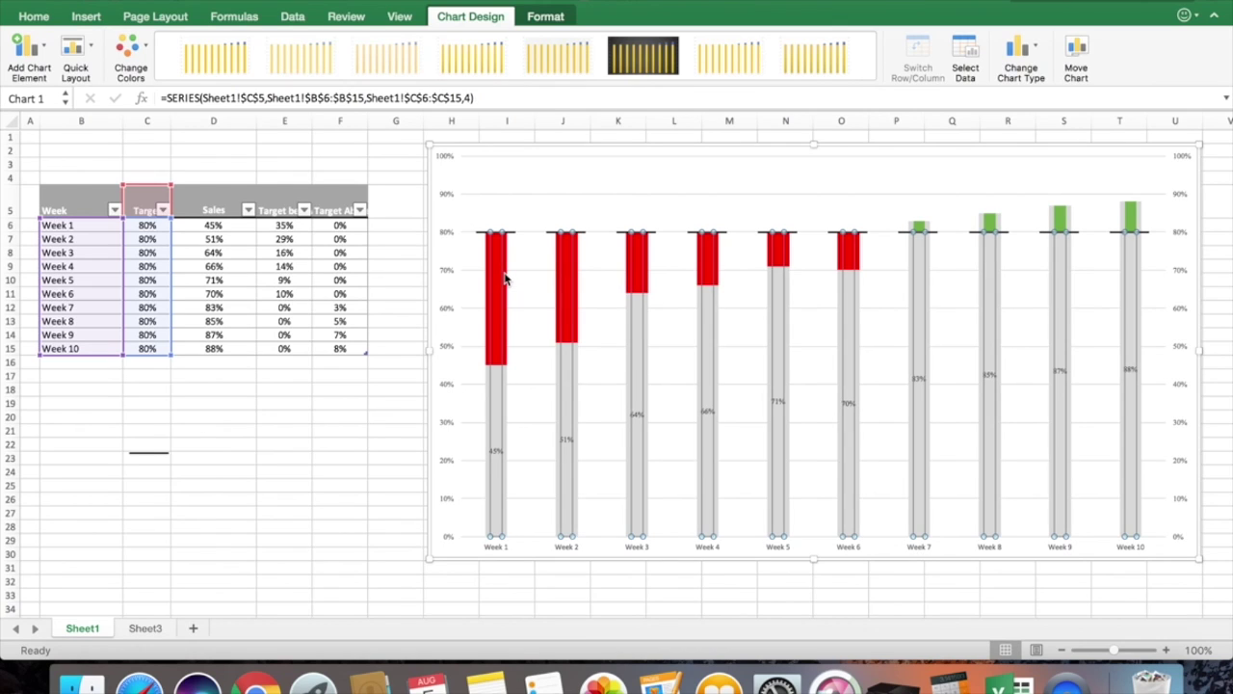
left_click(506, 280)
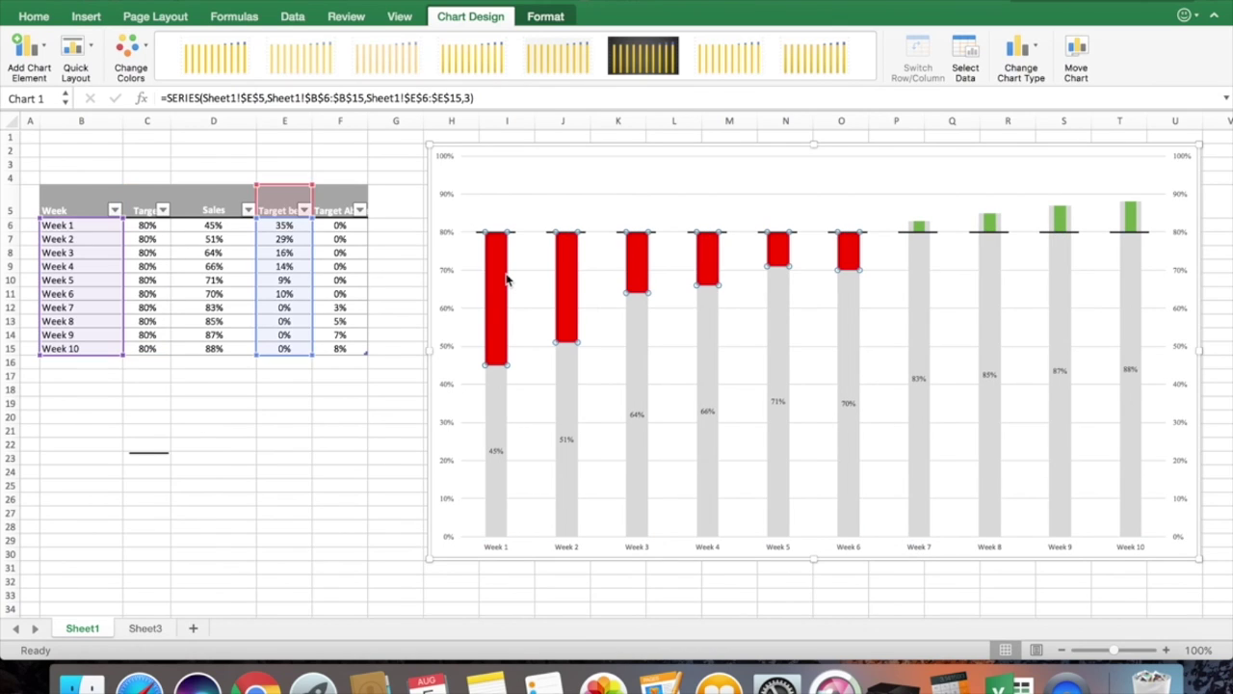
right_click(507, 279)
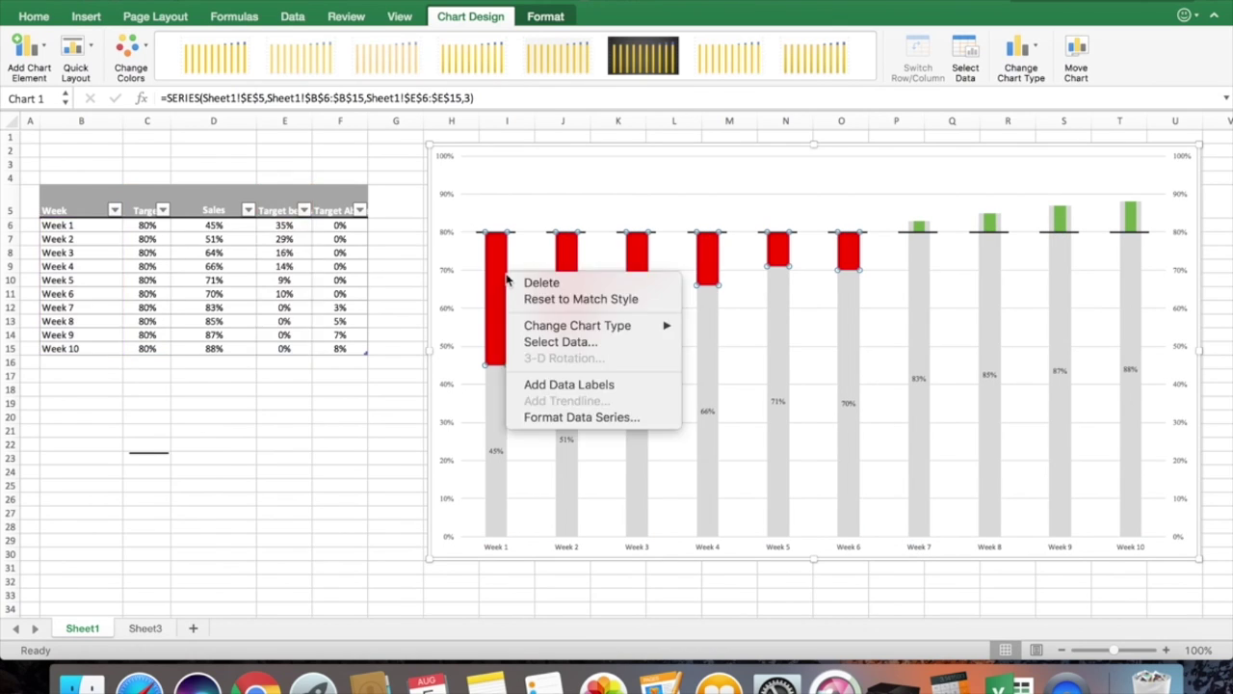
left_click(594, 387)
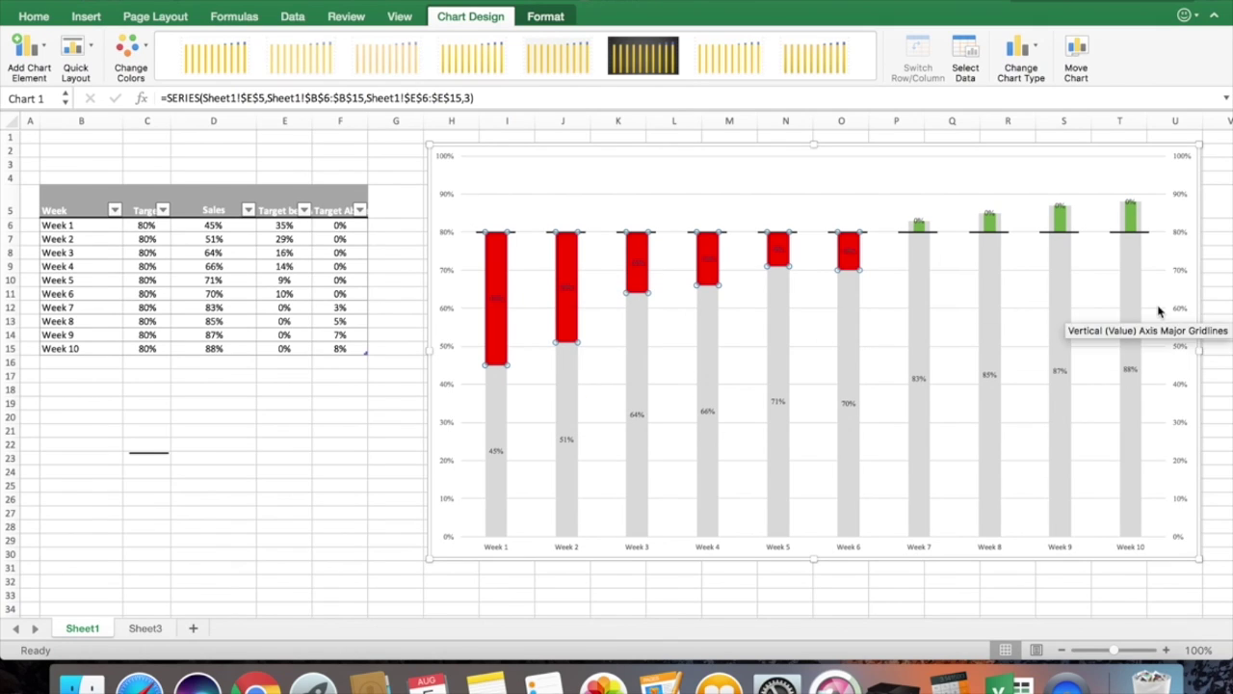
Step: Delete the below-target series' 0% data labels individually for Week 7, Week 8, Week 9 and Week 10
left_click(920, 223)
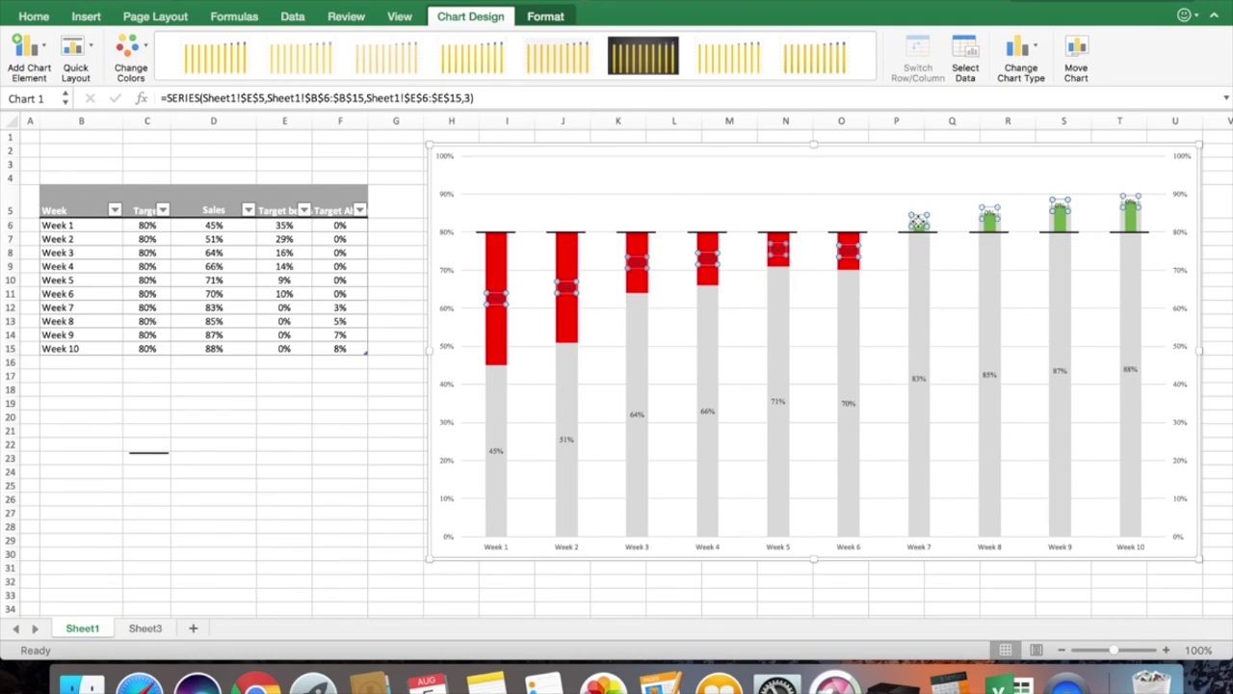
left_click(918, 220)
key("Delete")
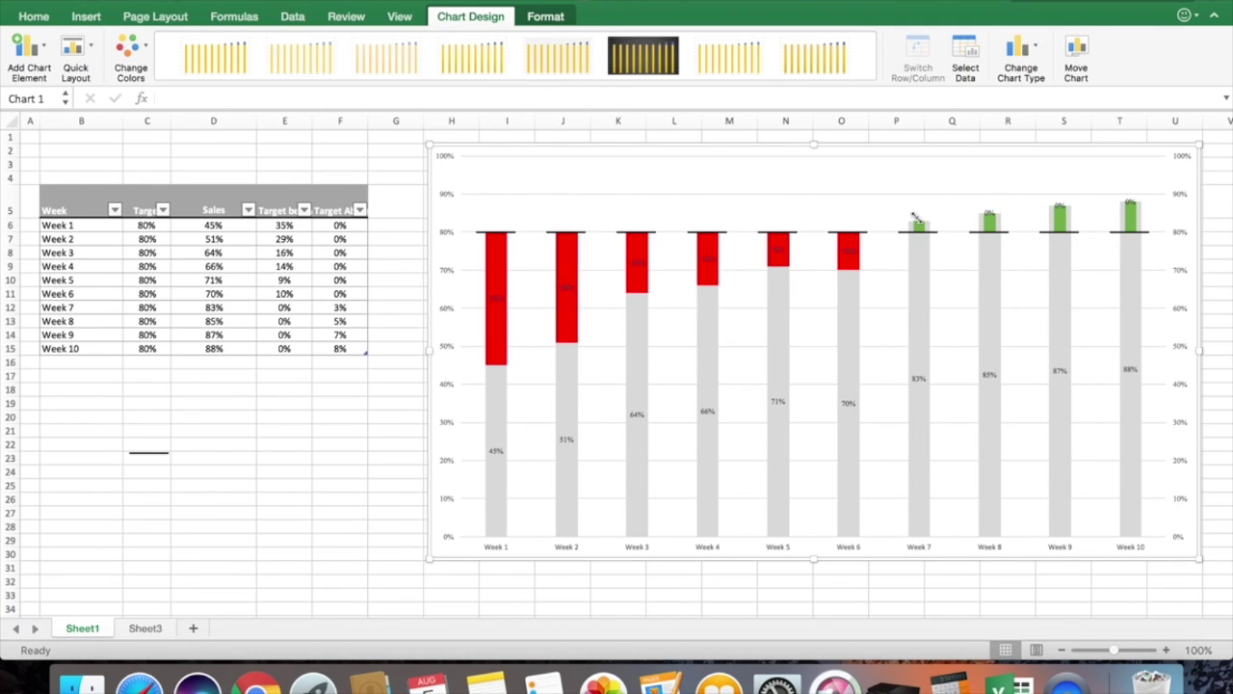
left_click(990, 214)
left_click(991, 213)
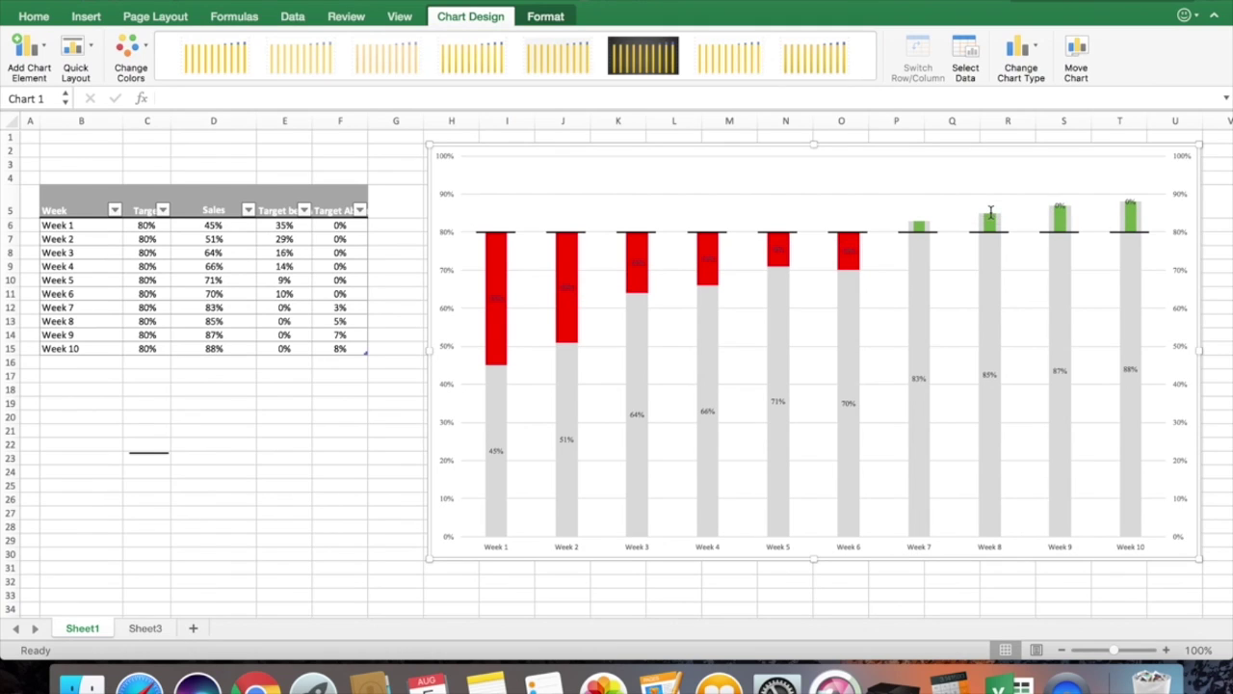
key("Delete")
left_click(1058, 205)
left_click(1059, 205)
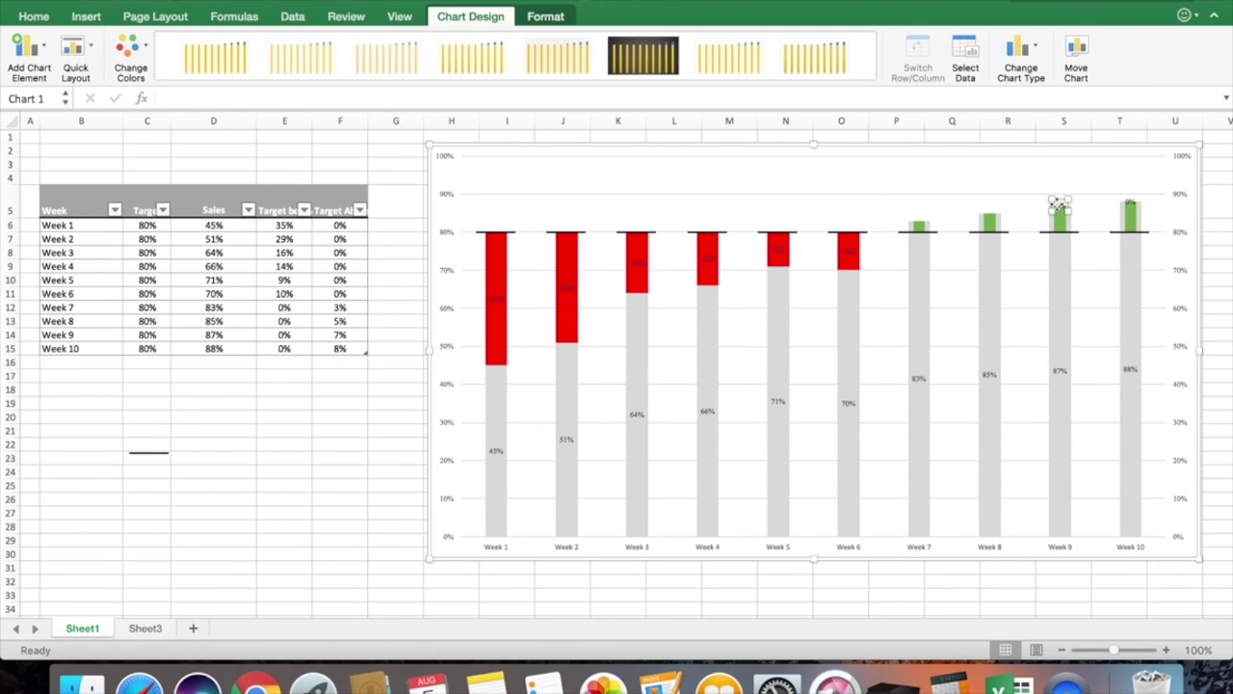
key("Delete")
left_click(1132, 207)
left_click(1132, 204)
key("Delete")
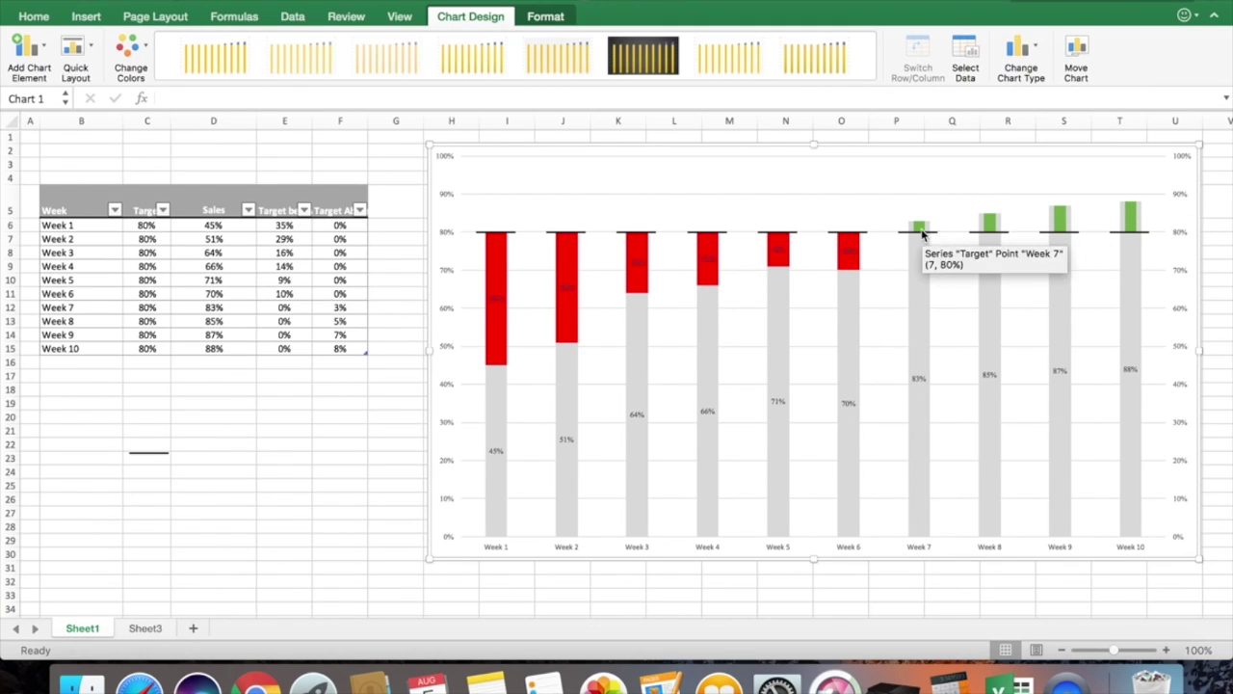
Step: Add data labels to the green Target Above series
left_click(989, 226)
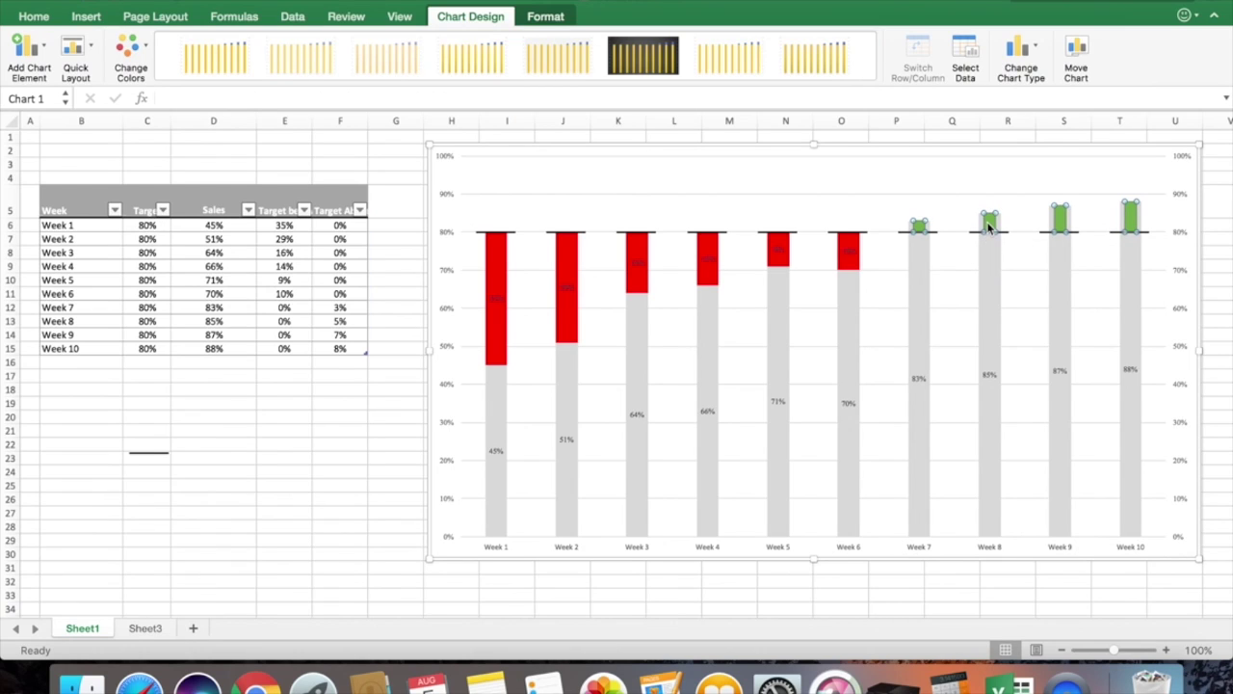
right_click(988, 226)
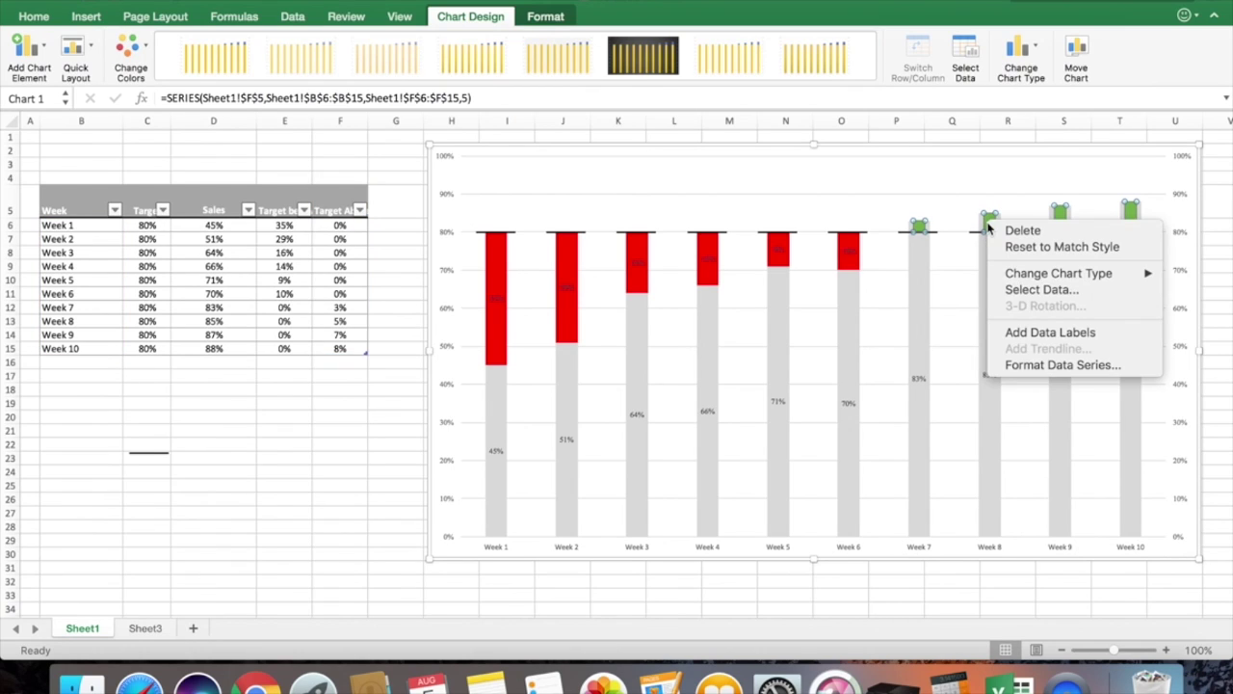
left_click(1062, 340)
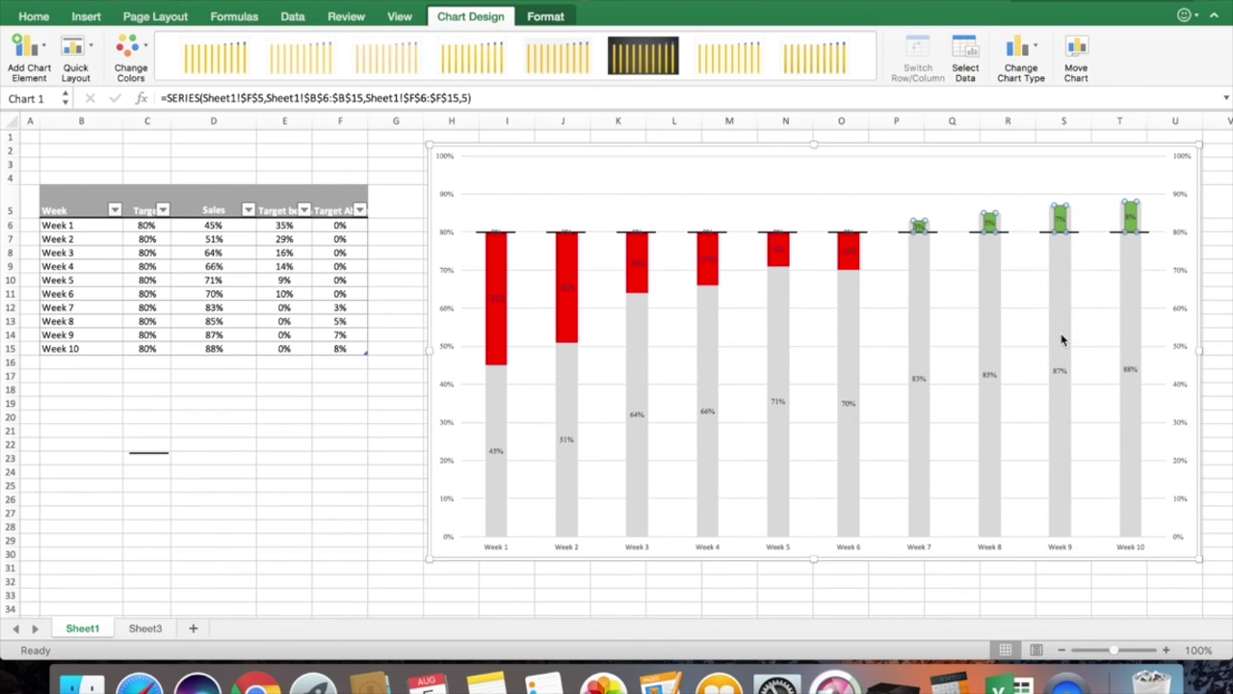
Step: Set the gap width of the transparent Target columns to 231% and close the series formatting options
left_click(494, 383)
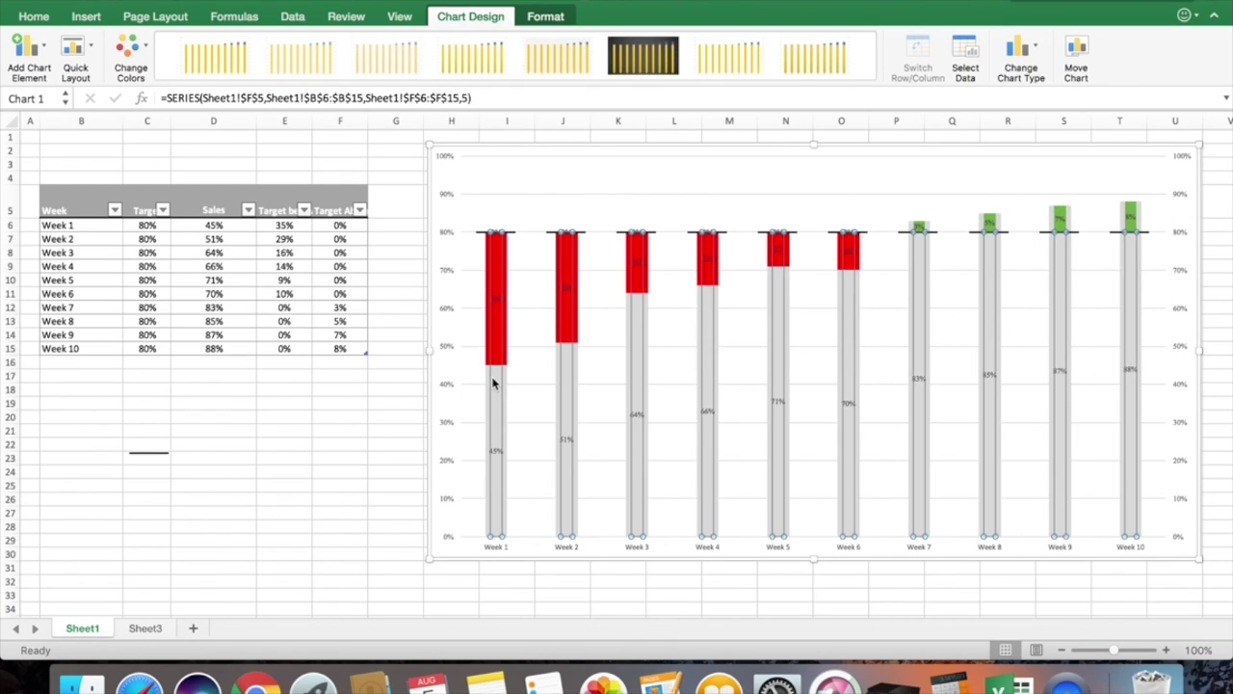
double_click(493, 384)
left_click_drag(1150, 318, 1108, 318)
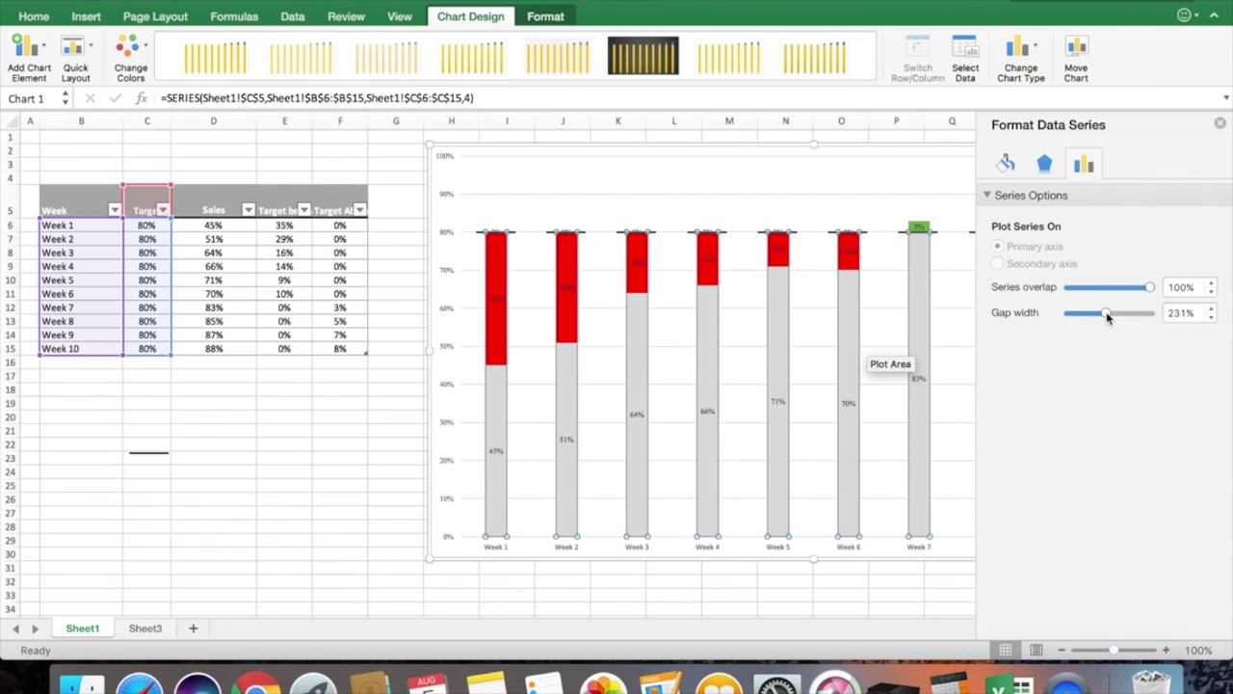
left_click(1220, 123)
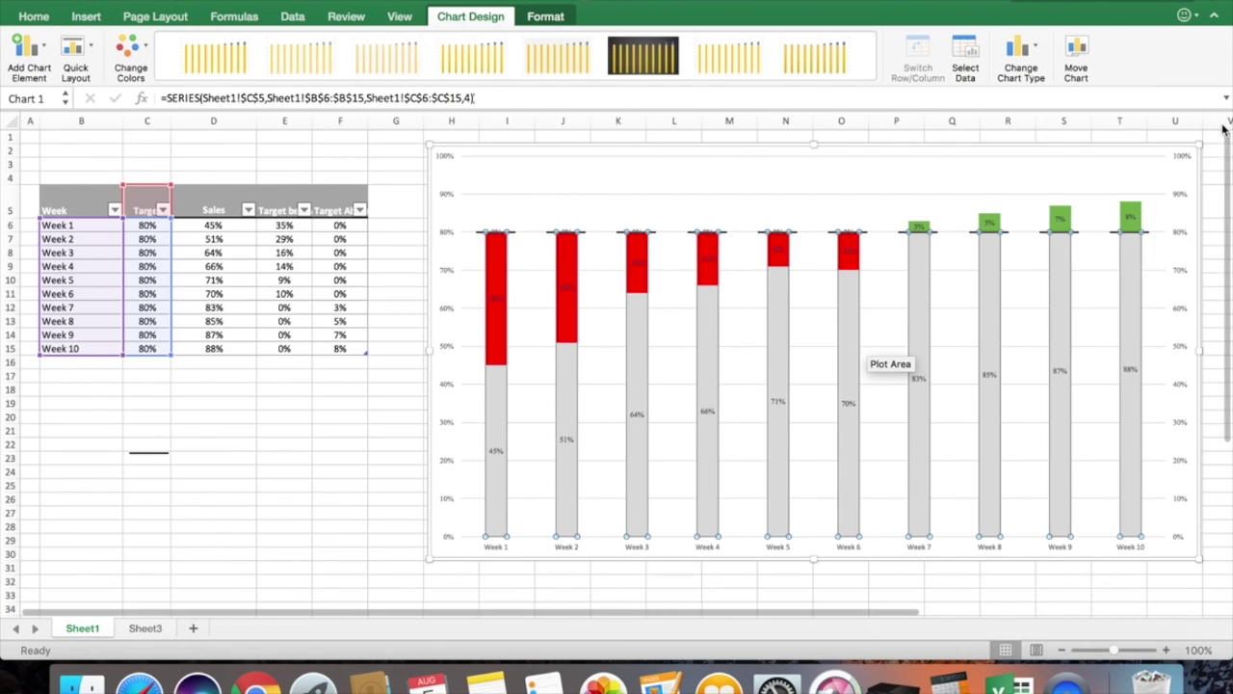
left_click(1067, 179)
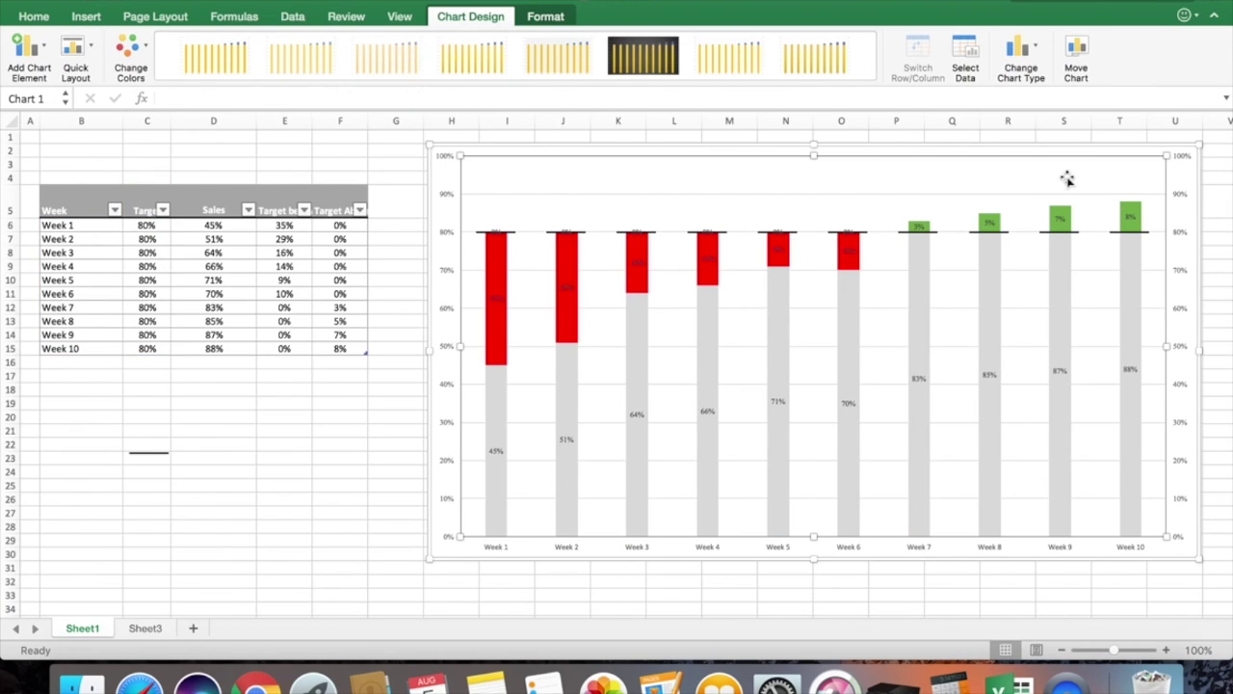